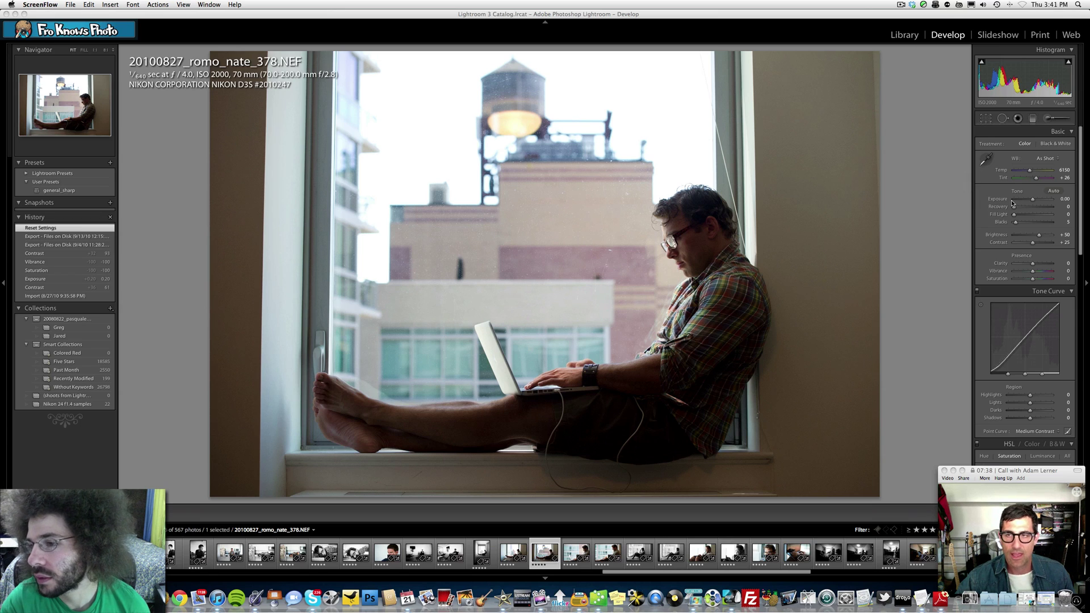
# - Set the photo's Exposure to +0.25 and its Fill Light to 20
pyautogui.click(1062, 200)
pyautogui.write('.25')
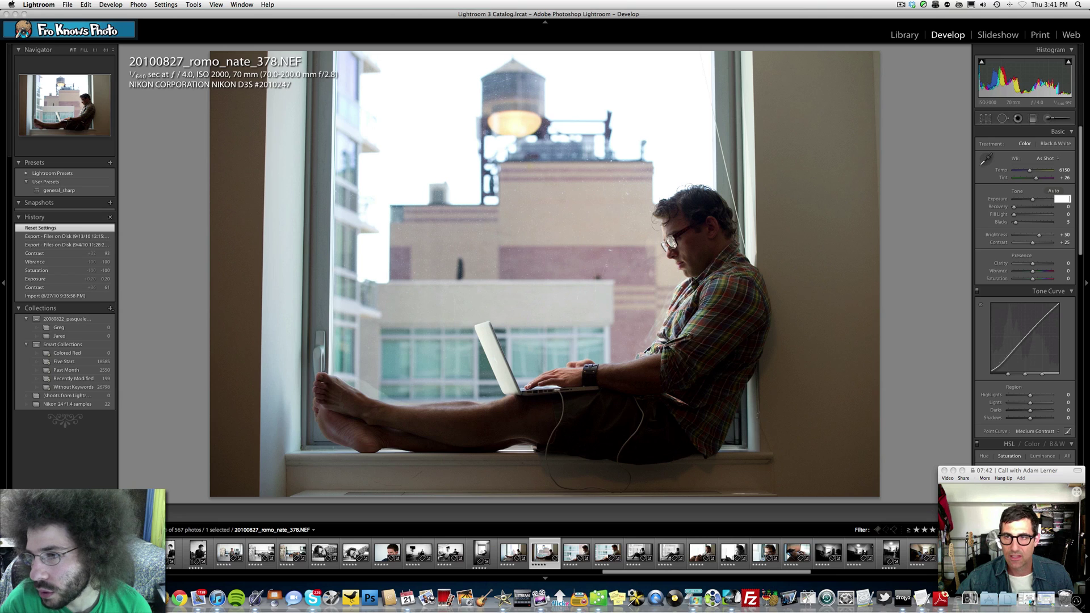
pyautogui.press('Return')
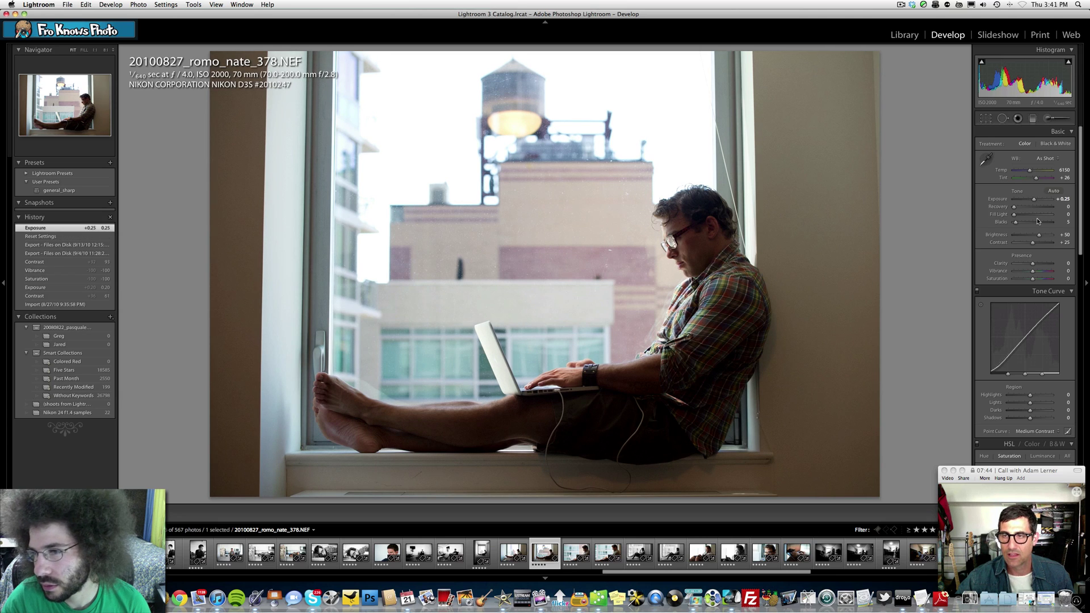
pyautogui.click(1063, 214)
pyautogui.write('20')
pyautogui.press('Return')
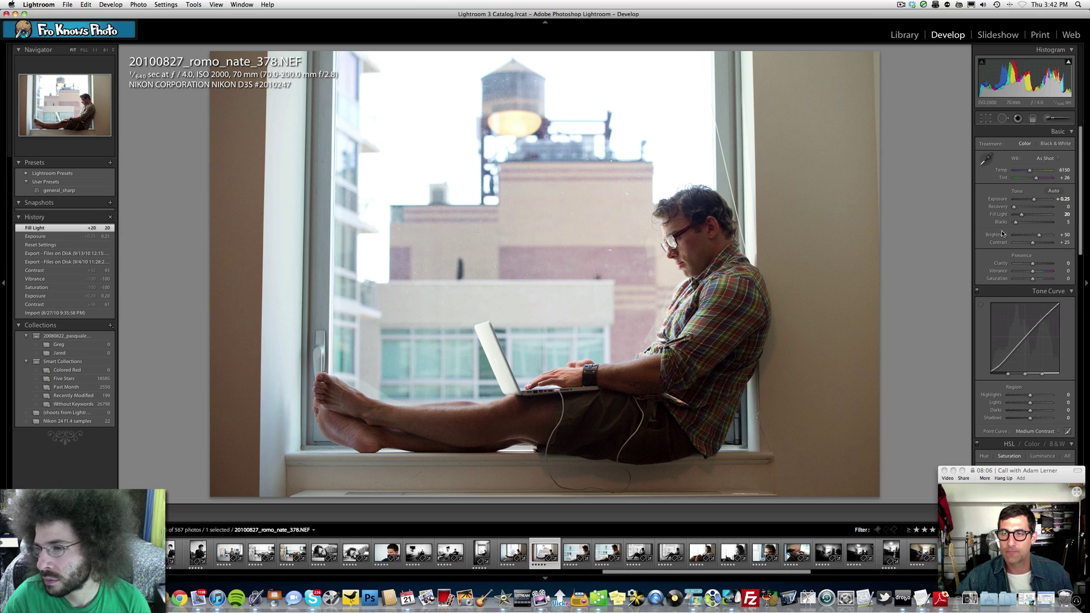
# - Set the Blacks to 9 and the Contrast to +76
pyautogui.click(1062, 222)
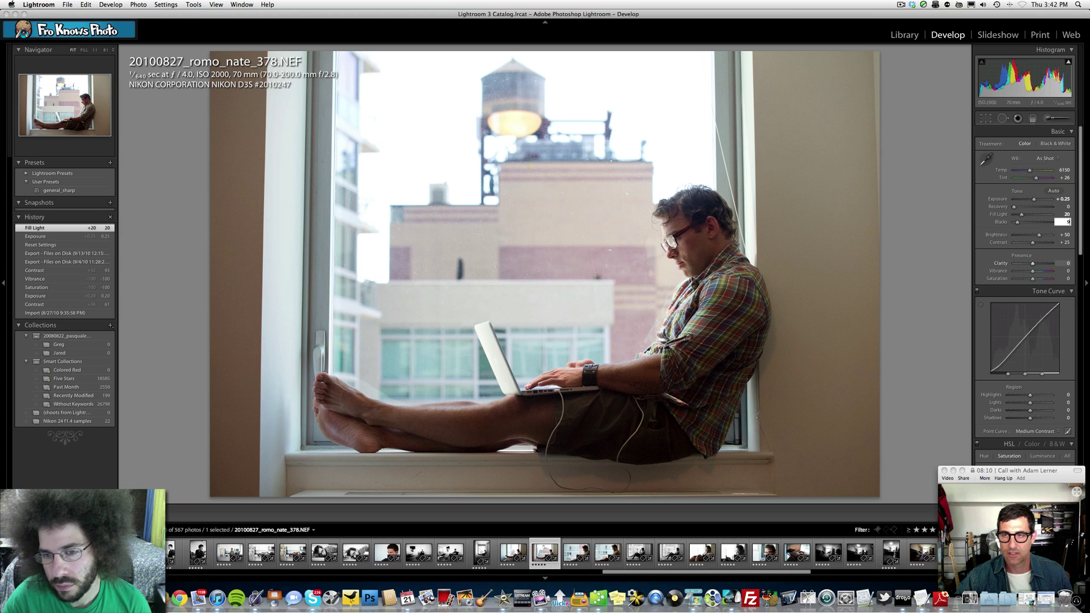
pyautogui.write('9')
pyautogui.press('Return')
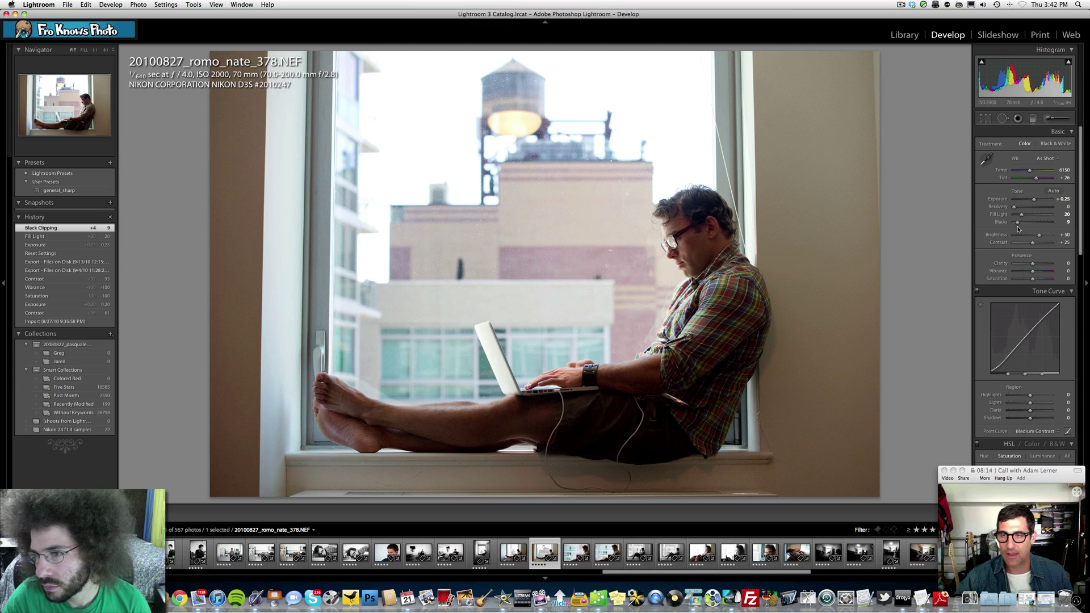
pyautogui.click(1065, 242)
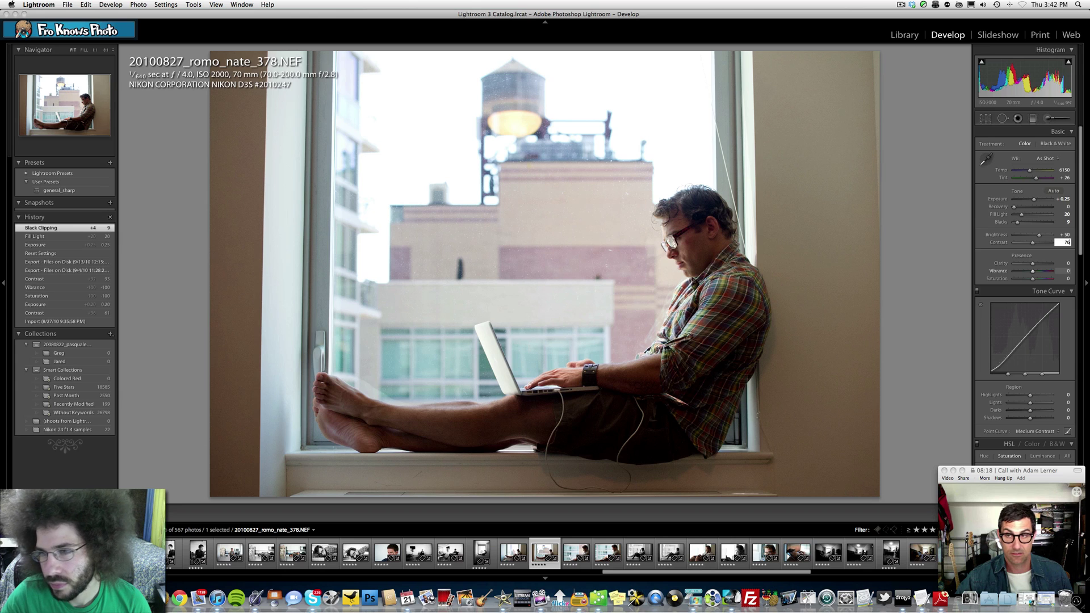
pyautogui.write('76')
pyautogui.press('Return')
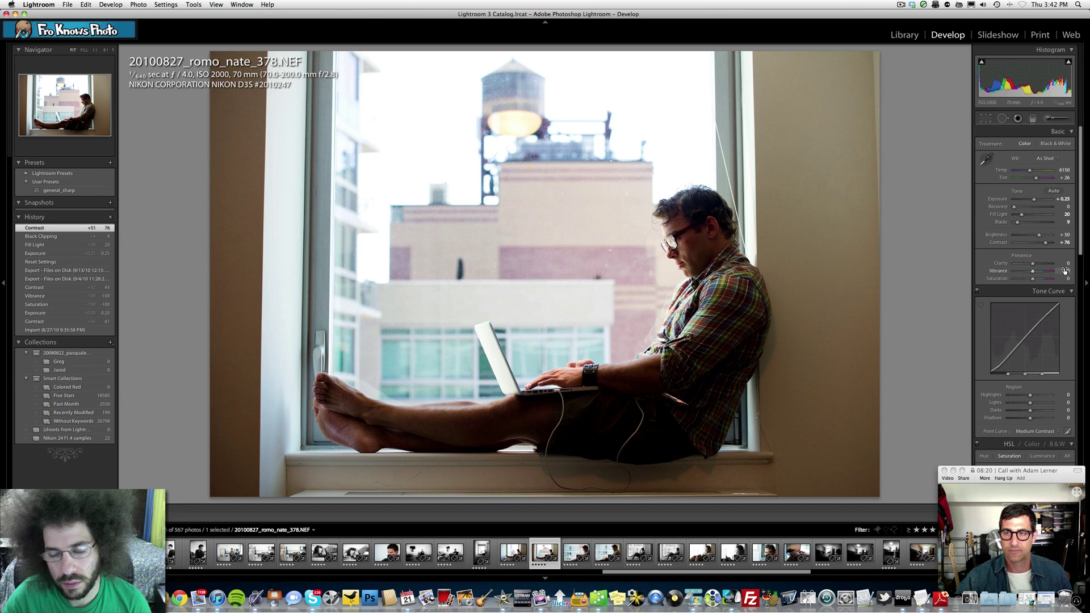
# - Set the photo's Clarity to +23
pyautogui.click(1068, 263)
pyautogui.write('23')
pyautogui.press('Return')
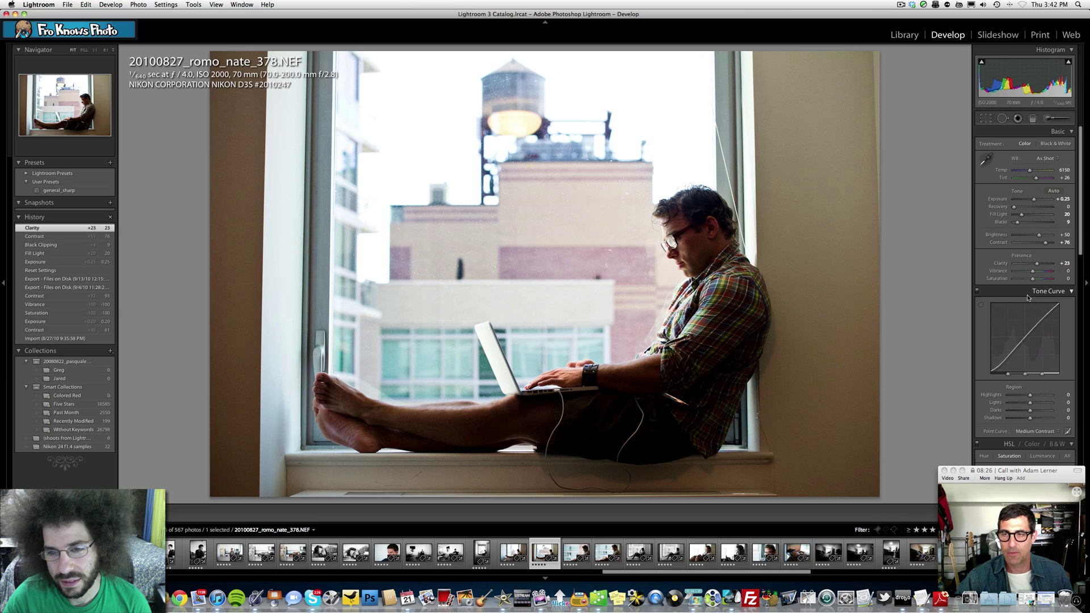
# - Mute the photo's colors by setting Vibrance to -15 and Saturation to -20
pyautogui.click(1067, 271)
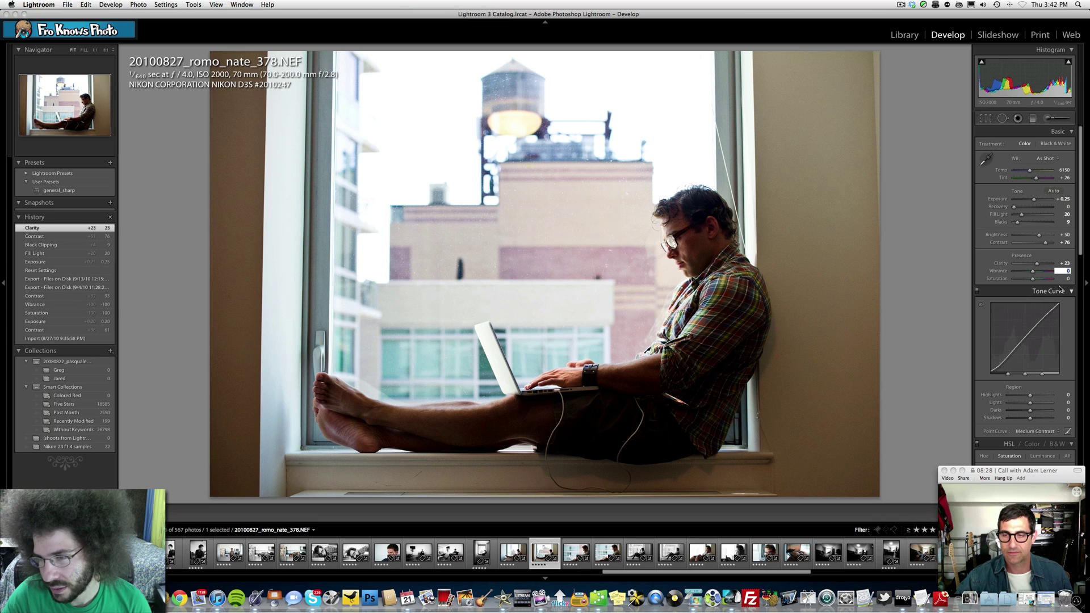
pyautogui.write('-15')
pyautogui.press('Return')
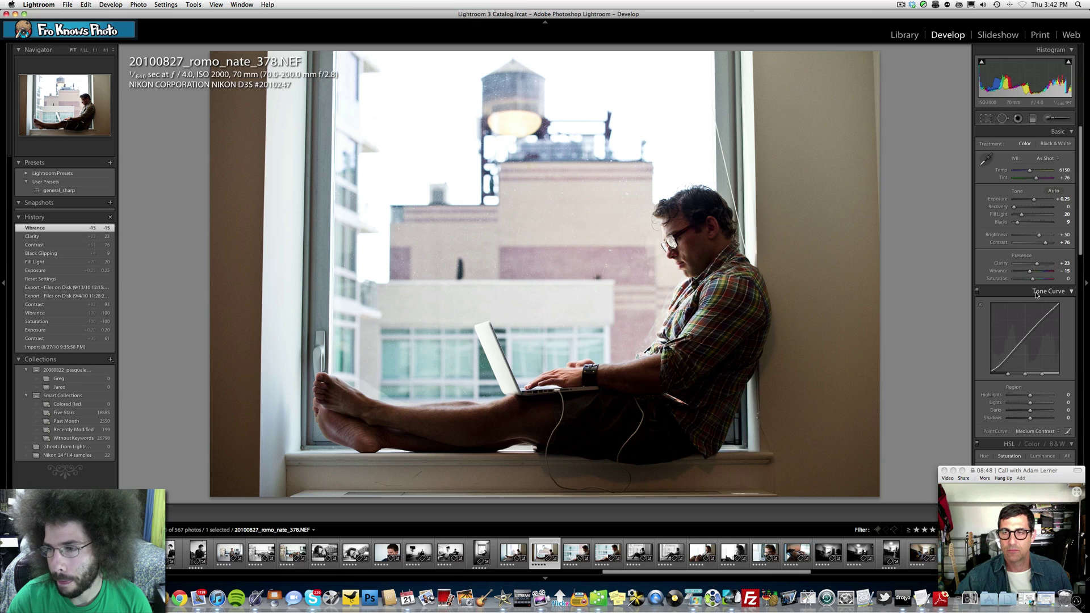
pyautogui.click(1065, 279)
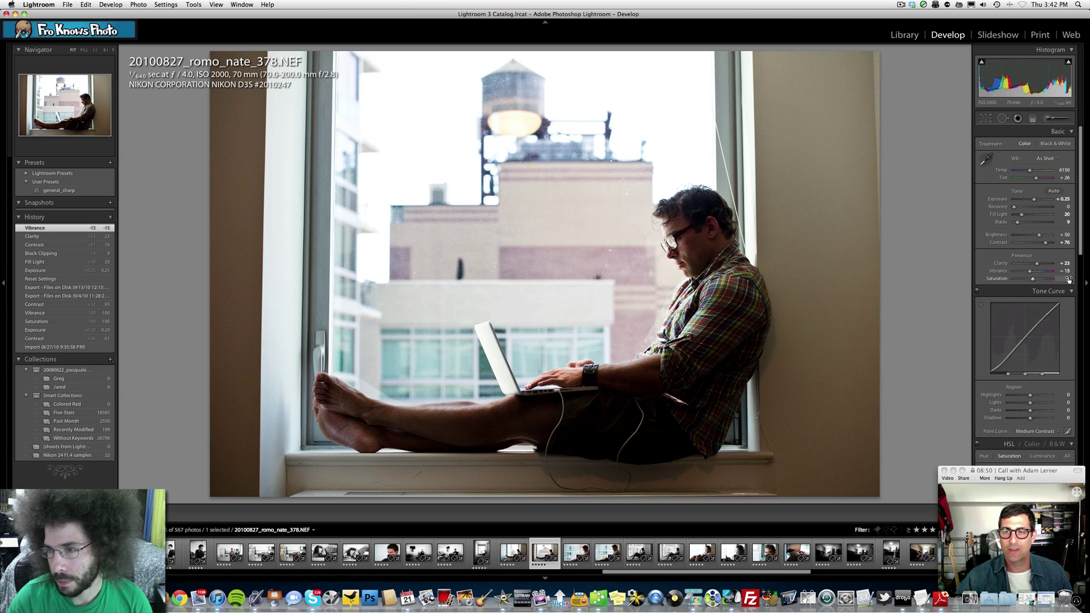
pyautogui.write('2')
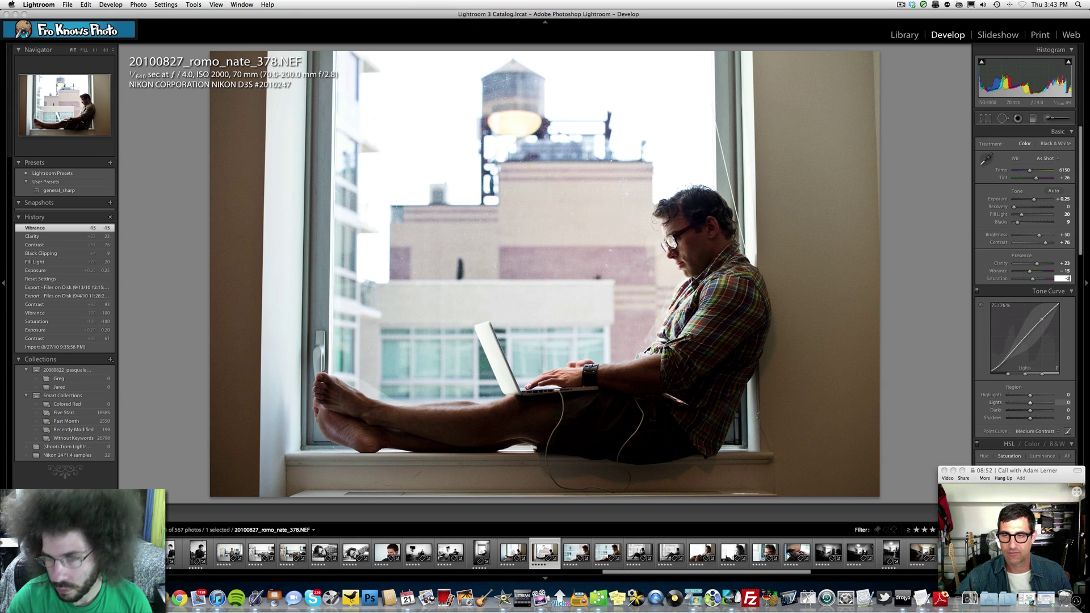
pyautogui.press('Return')
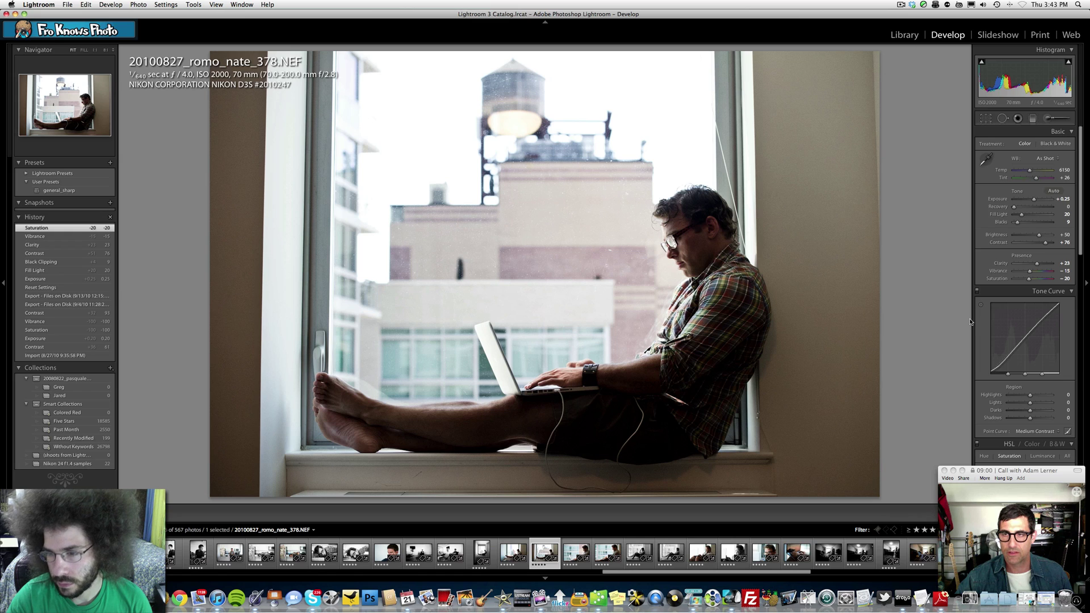
# - Set the tone curve's point curve to Strong Contrast
pyautogui.scroll(-3, 1010, 330)
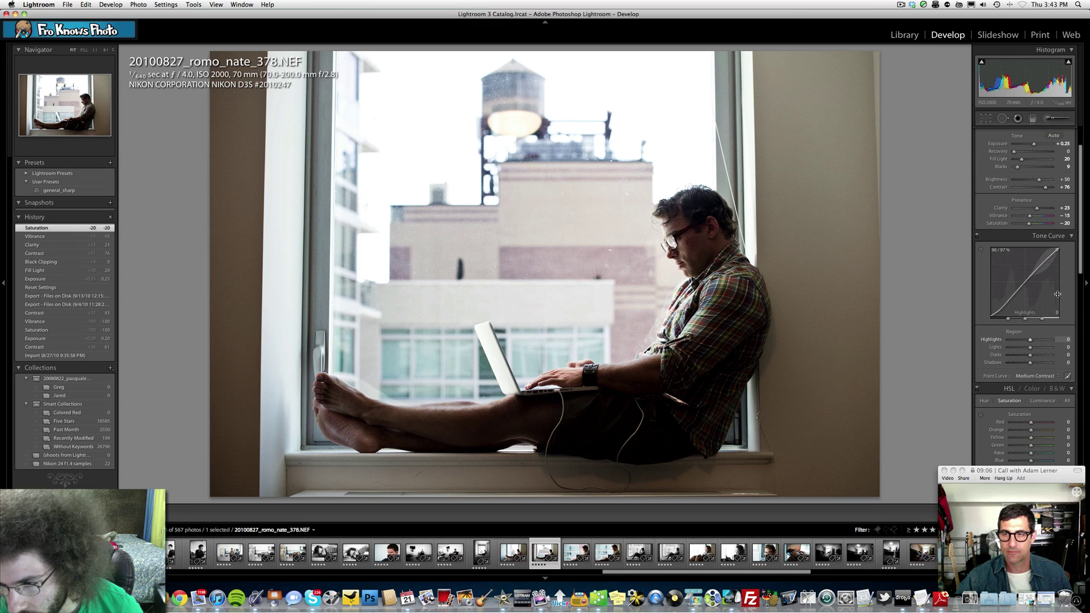
pyautogui.click(1046, 375)
pyautogui.click(1048, 381)
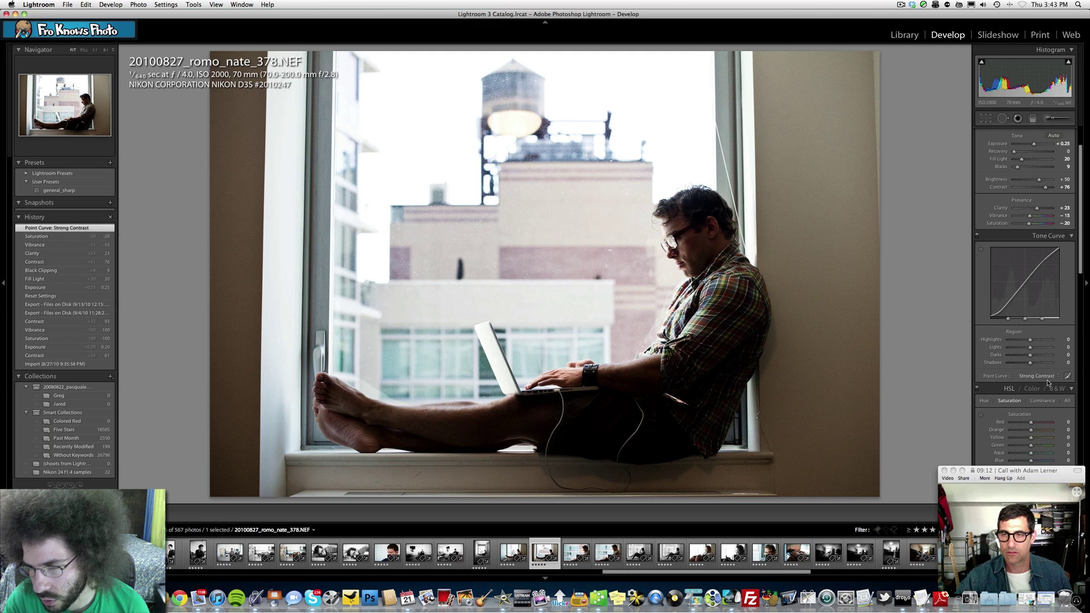
# - Try the Linear point curve for comparison and switch back to Strong Contrast
pyautogui.click(1045, 376)
pyautogui.click(1034, 364)
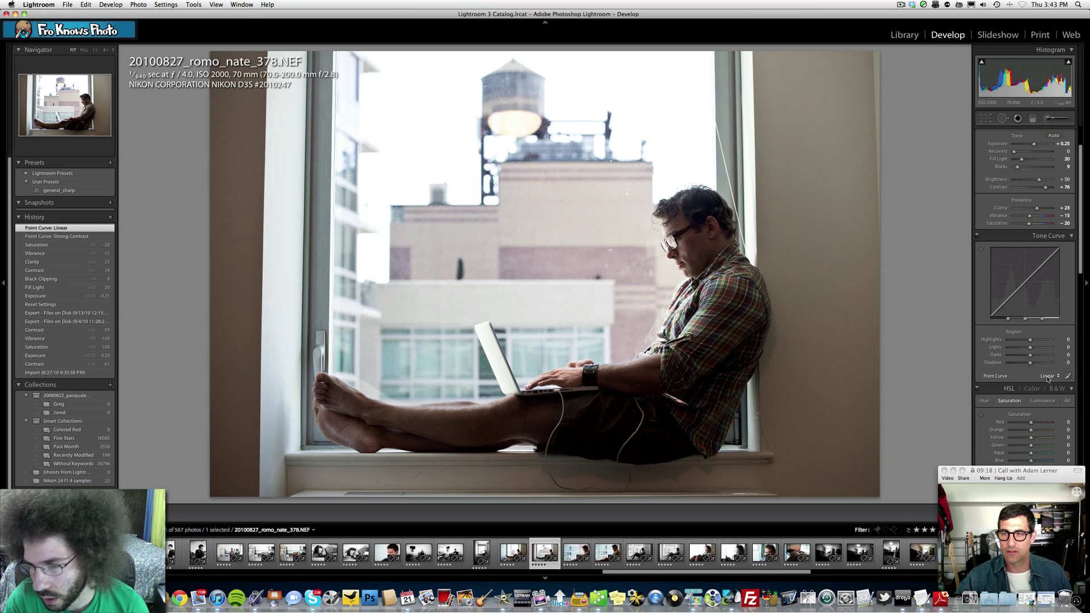
pyautogui.click(1047, 377)
pyautogui.click(1050, 387)
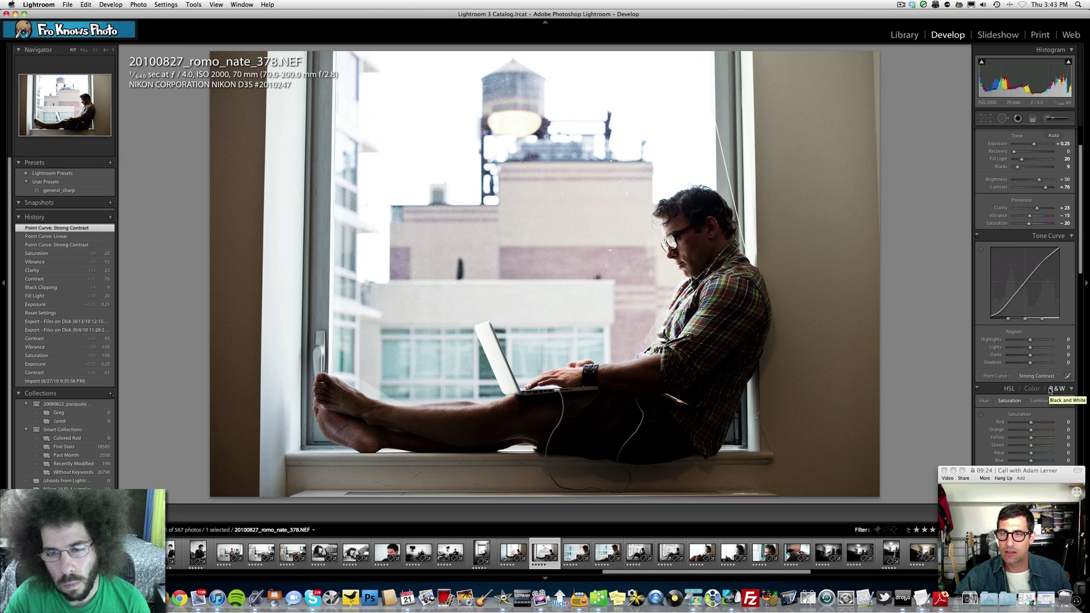
# - Set the HSL luminance of both Orange and Yellow to +6
pyautogui.scroll(-3, 1035, 367)
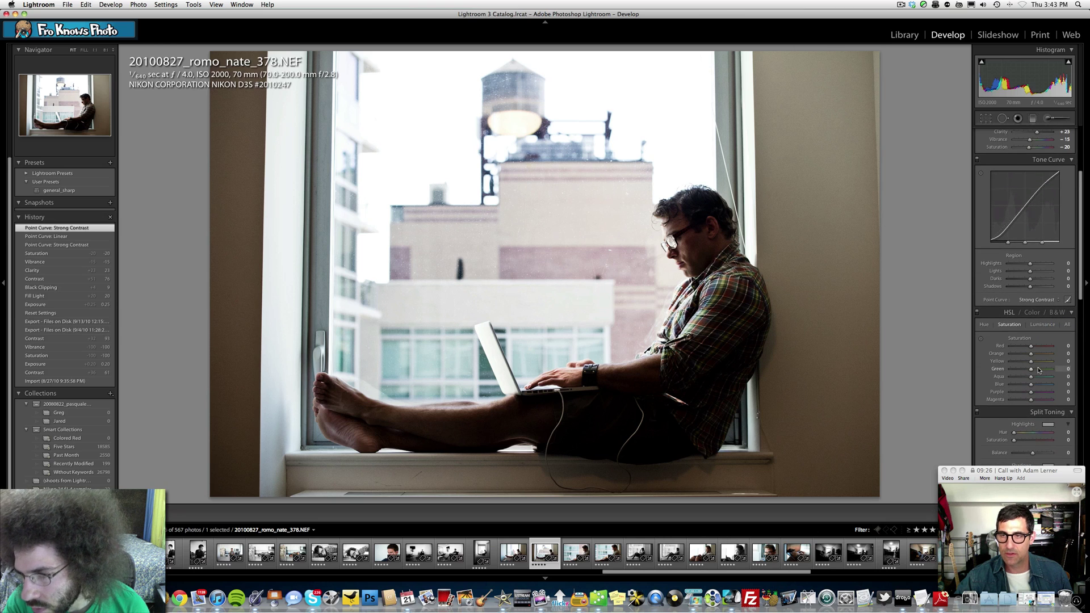
pyautogui.click(1044, 325)
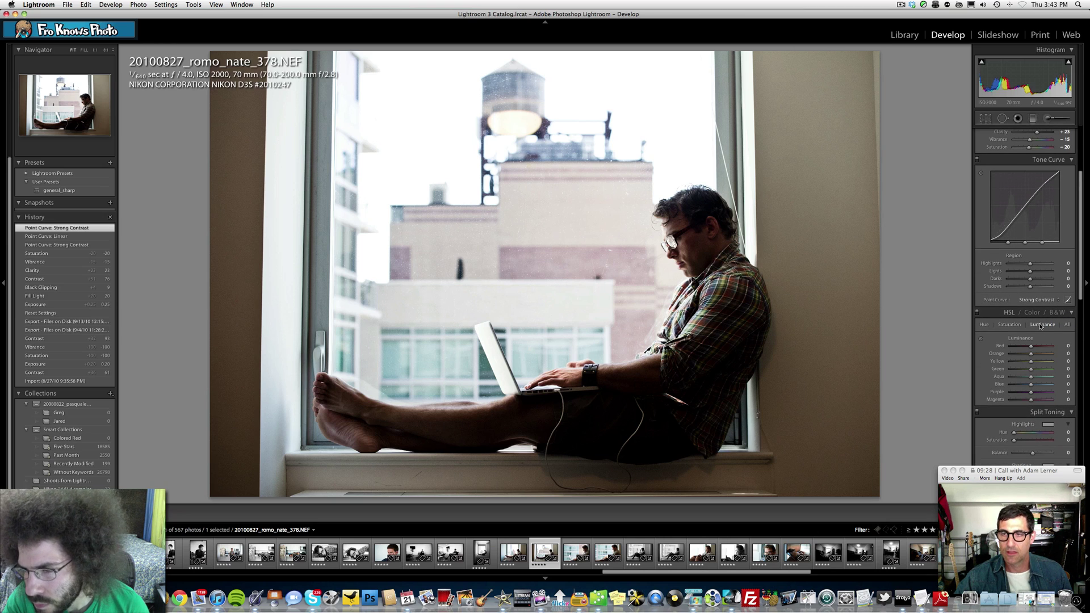
pyautogui.scroll(-3, 1046, 326)
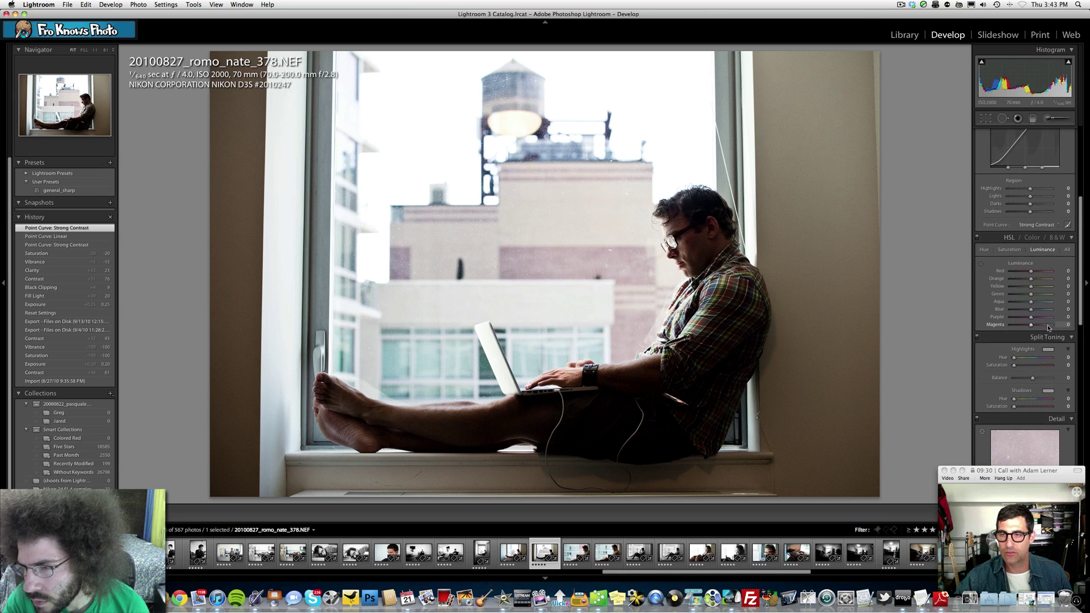
pyautogui.click(1069, 277)
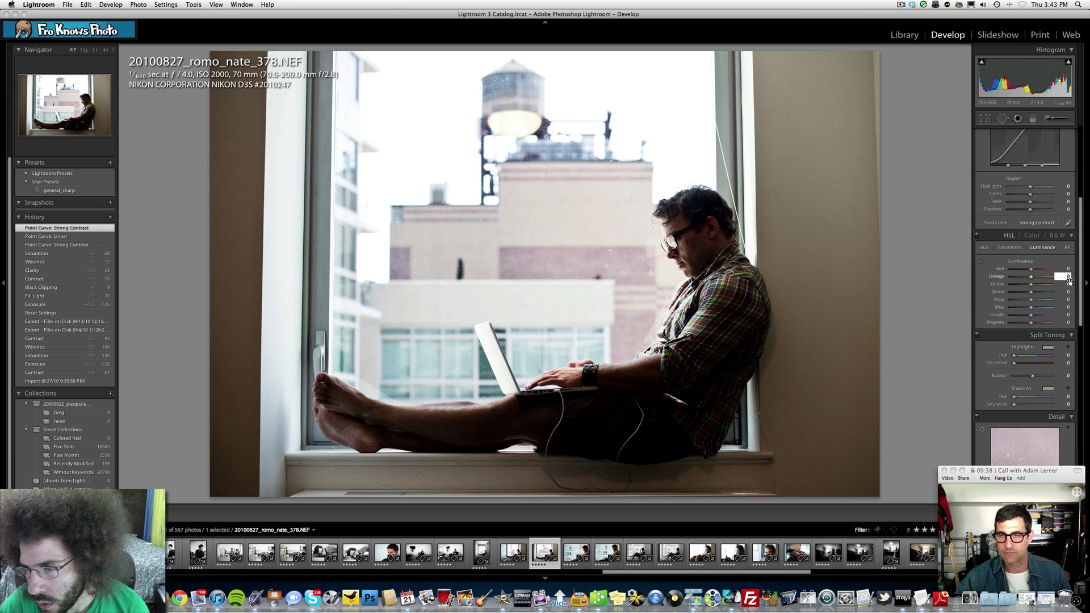
pyautogui.write('6')
pyautogui.press('Tab')
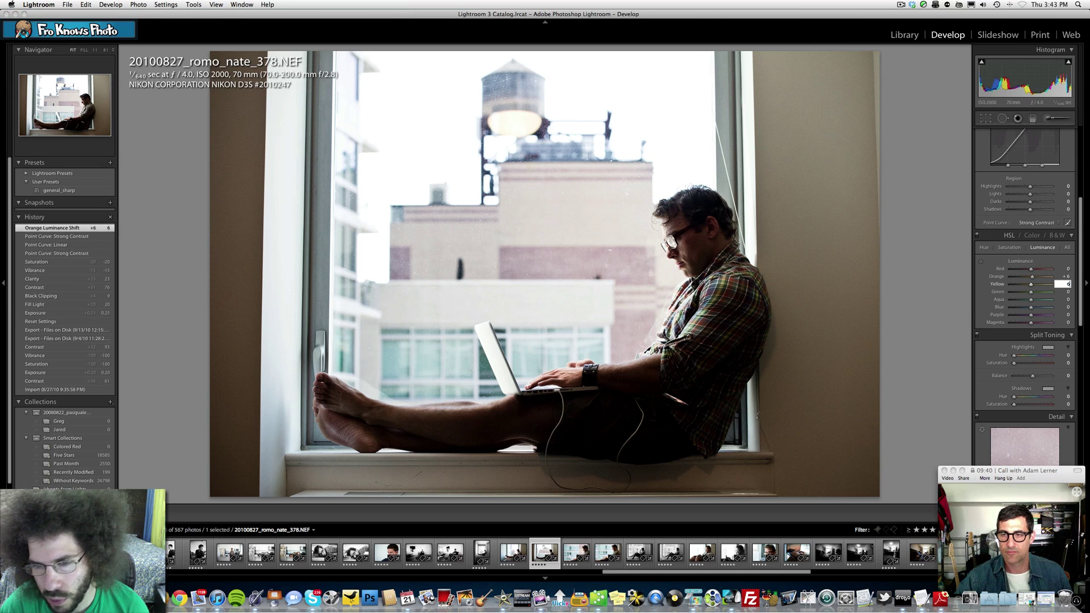
pyautogui.write('6')
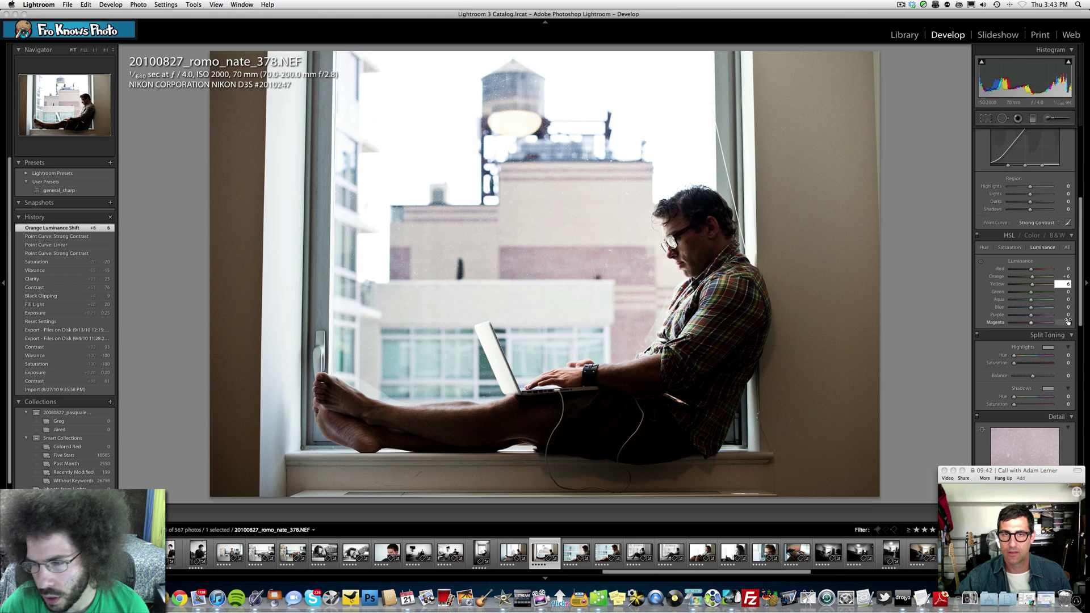
pyautogui.press('Return')
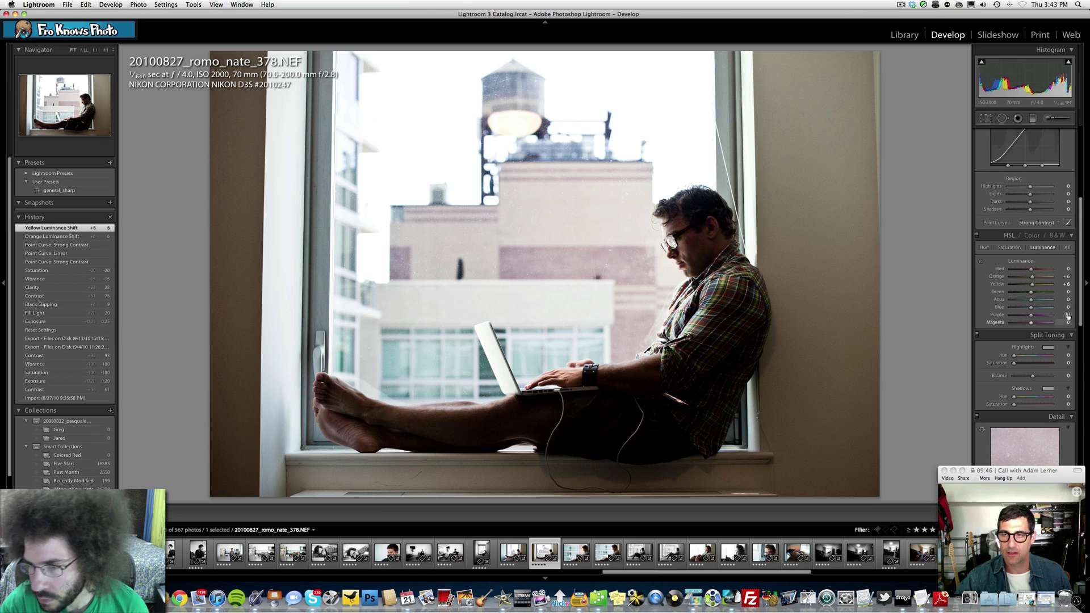
# - Sharpen the photo with an Amount of 86 and a Masking of 73
pyautogui.scroll(-2, 1038, 271)
pyautogui.scroll(-8, 1038, 271)
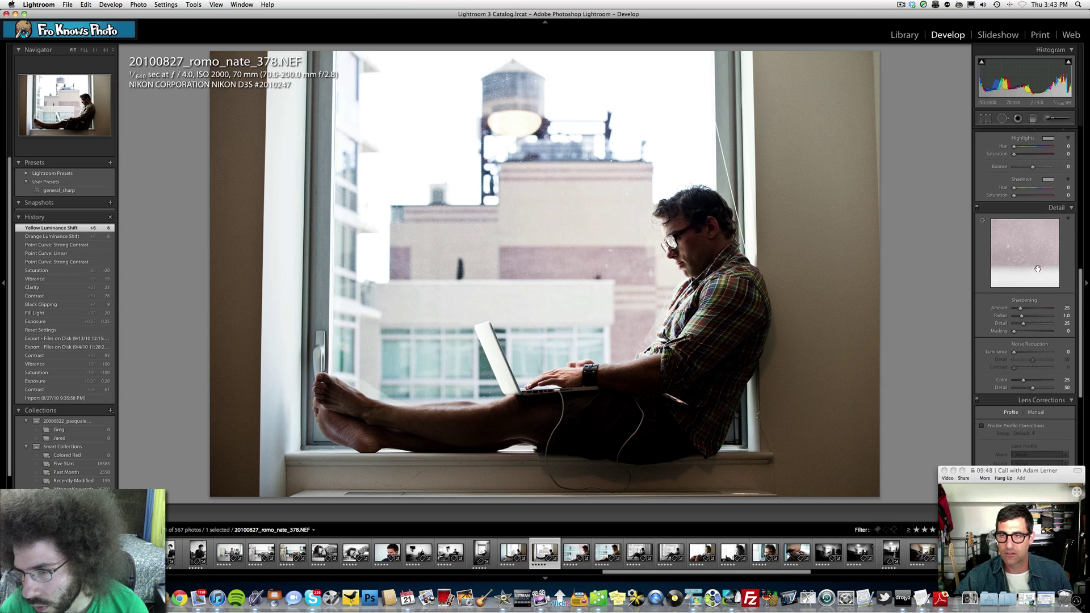
pyautogui.click(1067, 280)
pyautogui.write('86')
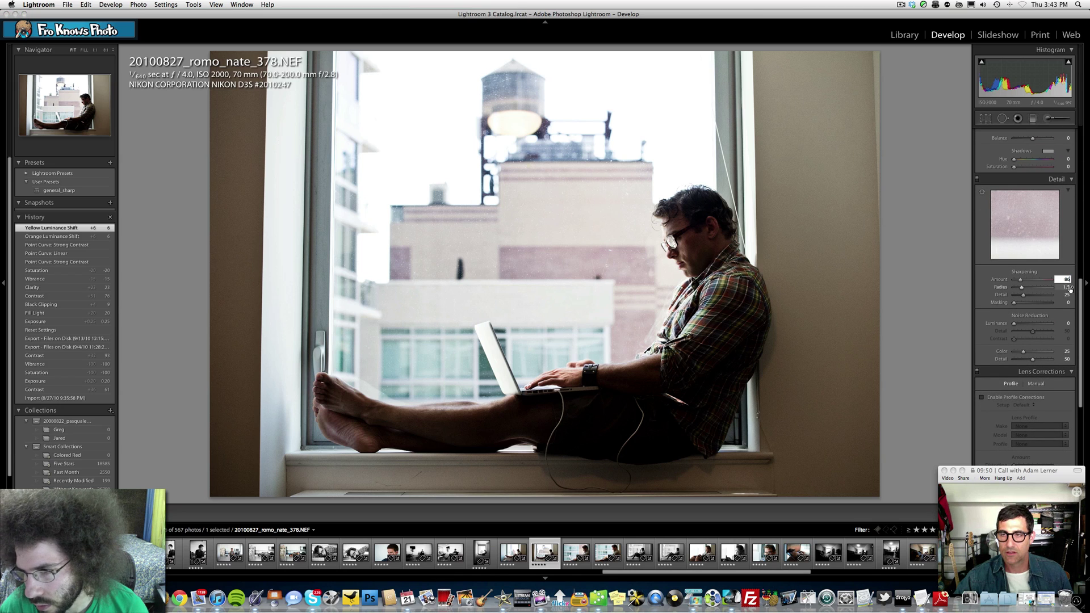
pyautogui.press('Return')
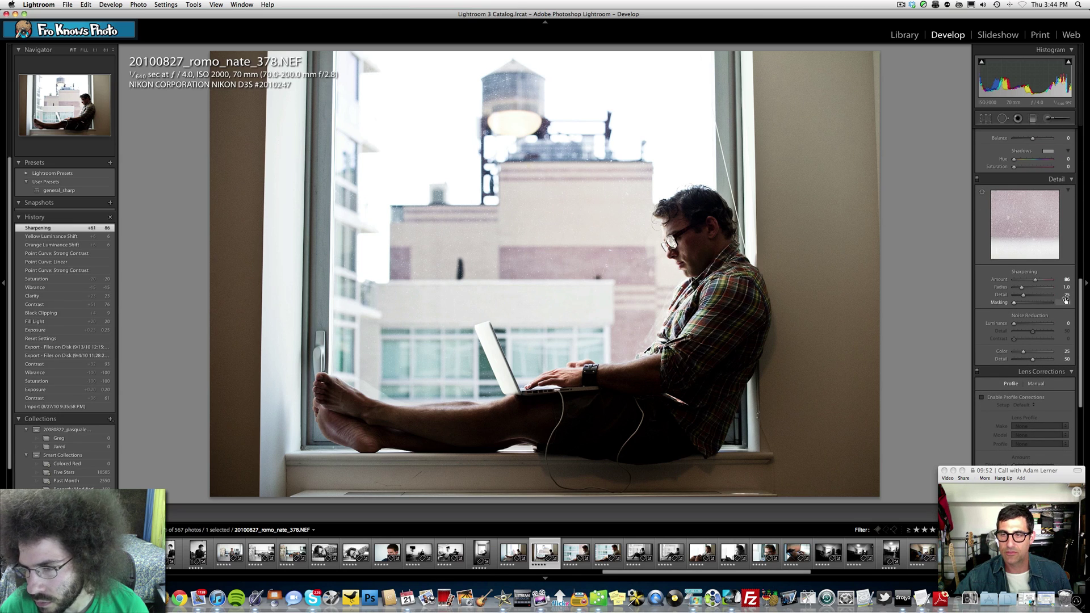
pyautogui.click(1063, 303)
pyautogui.write('73')
pyautogui.press('Return')
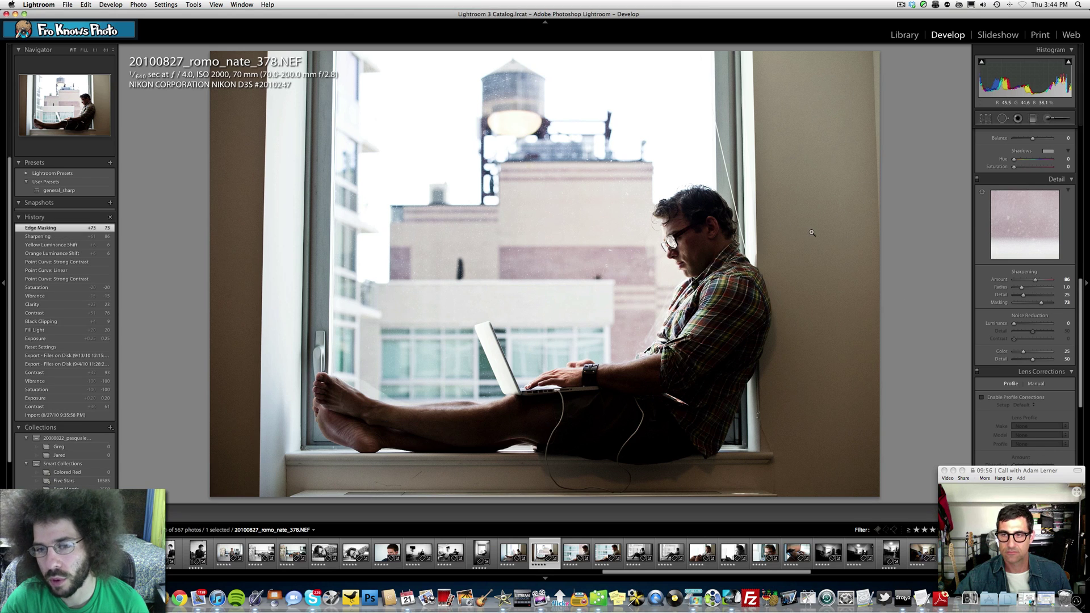
# - Compare the edited photo with its unedited version by toggling the before view twice
pyautogui.press('\\')
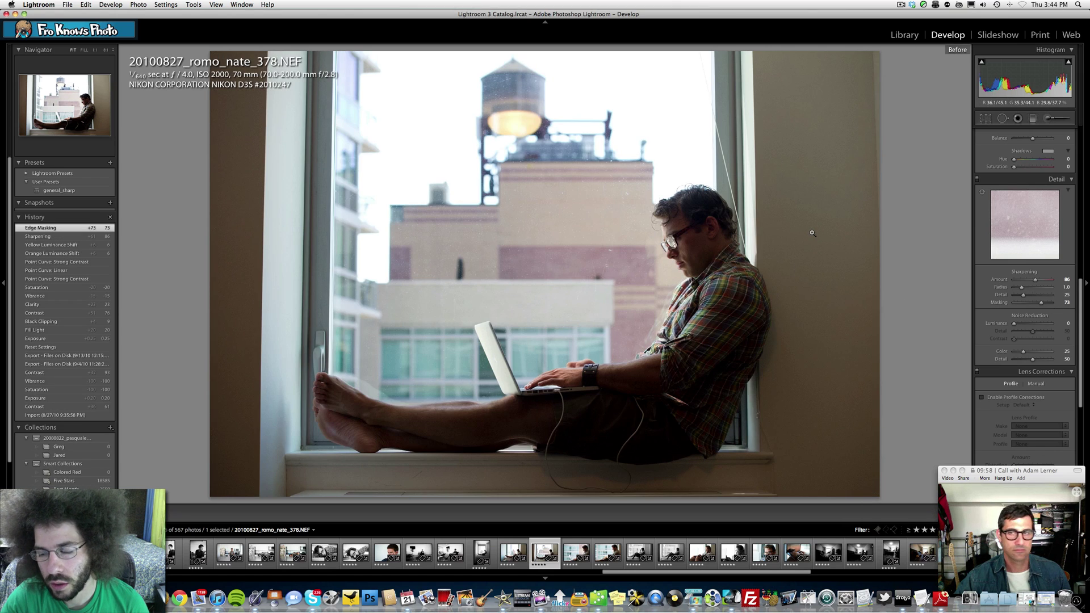
pyautogui.press('\\')
pyautogui.press('\\')
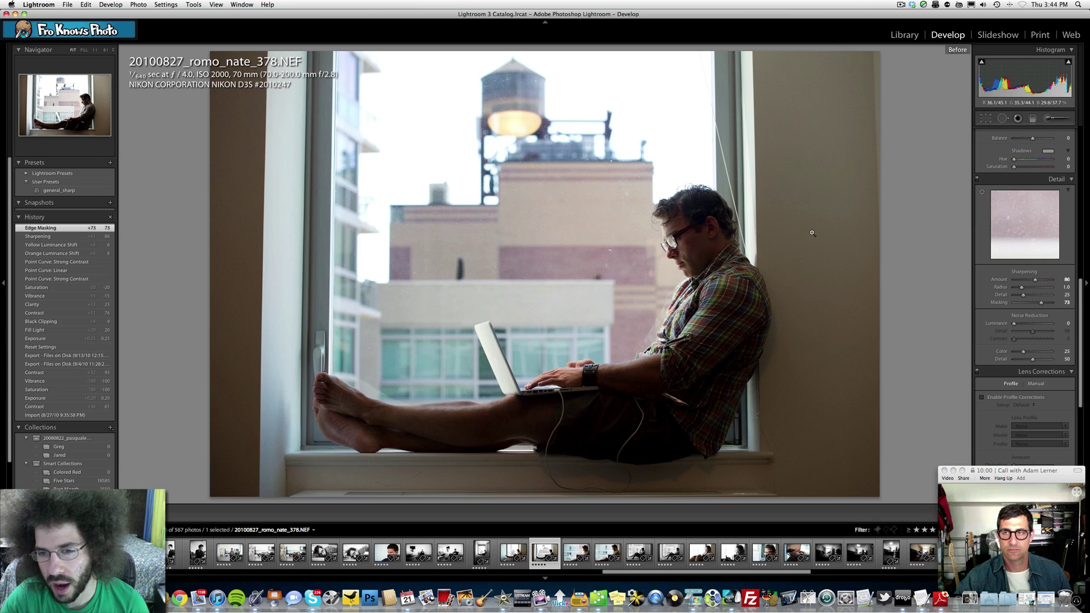
pyautogui.press('\\')
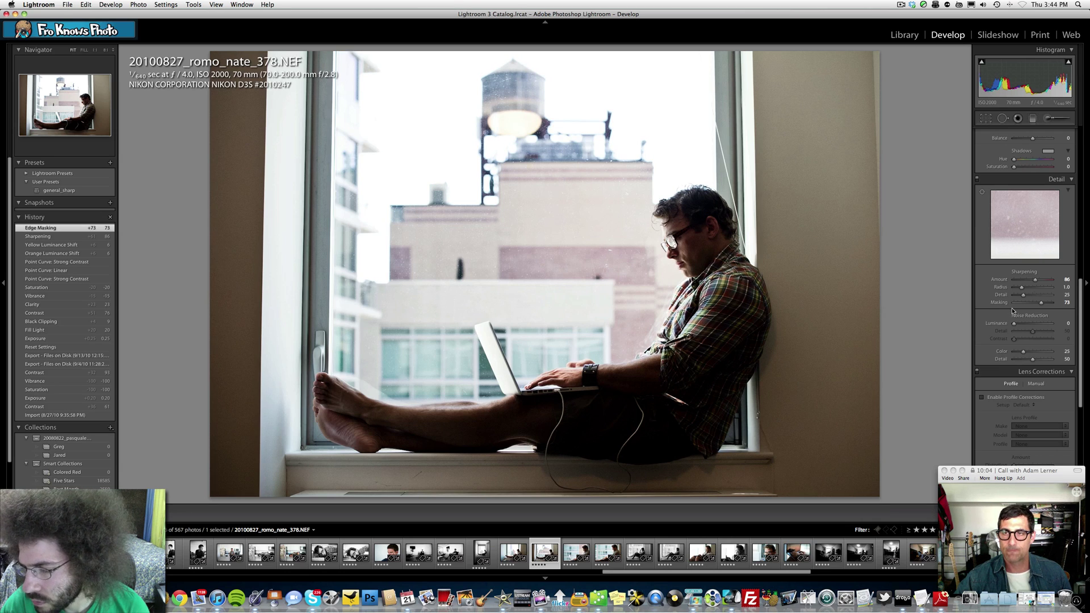
# - Darken the photo's edges with a post-crop vignetting Amount of -35, keeping the Highlight Priority style
pyautogui.scroll(-3, 1012, 307)
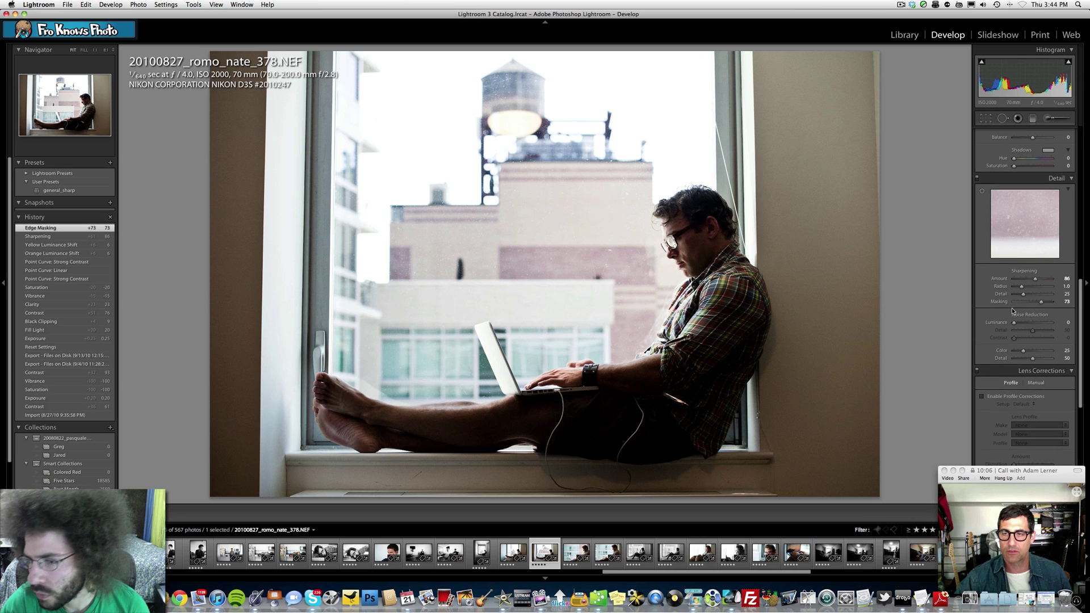
pyautogui.scroll(-12, 1012, 310)
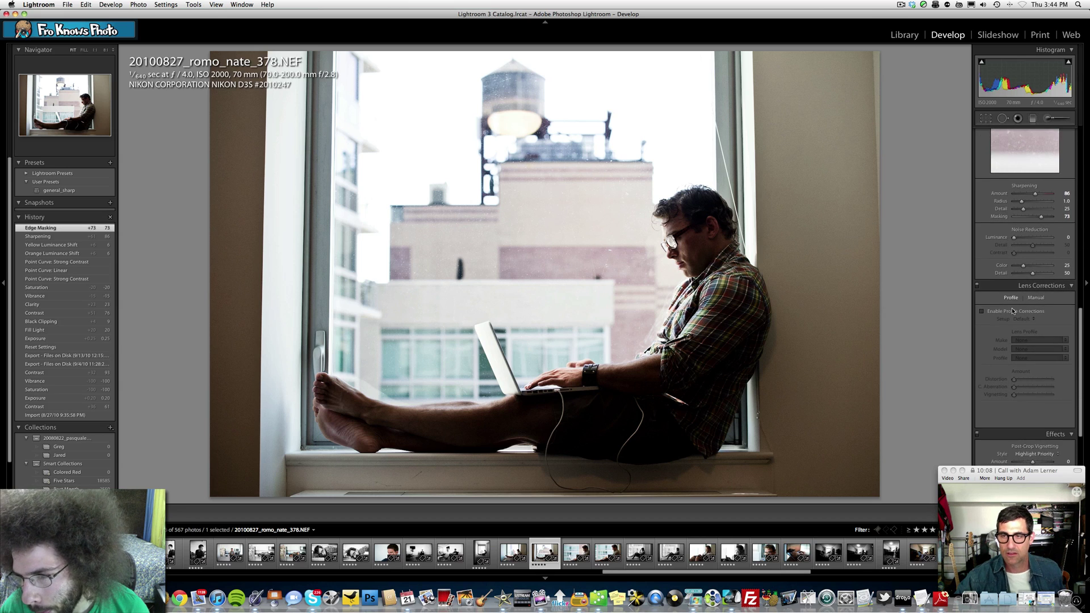
pyautogui.scroll(-3, 1012, 308)
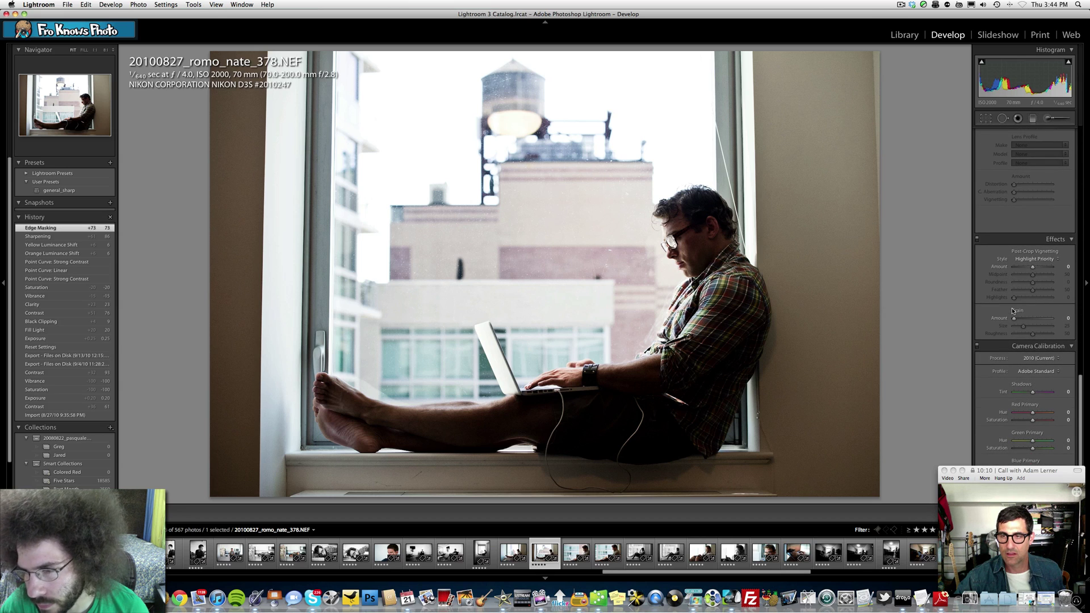
pyautogui.click(1068, 267)
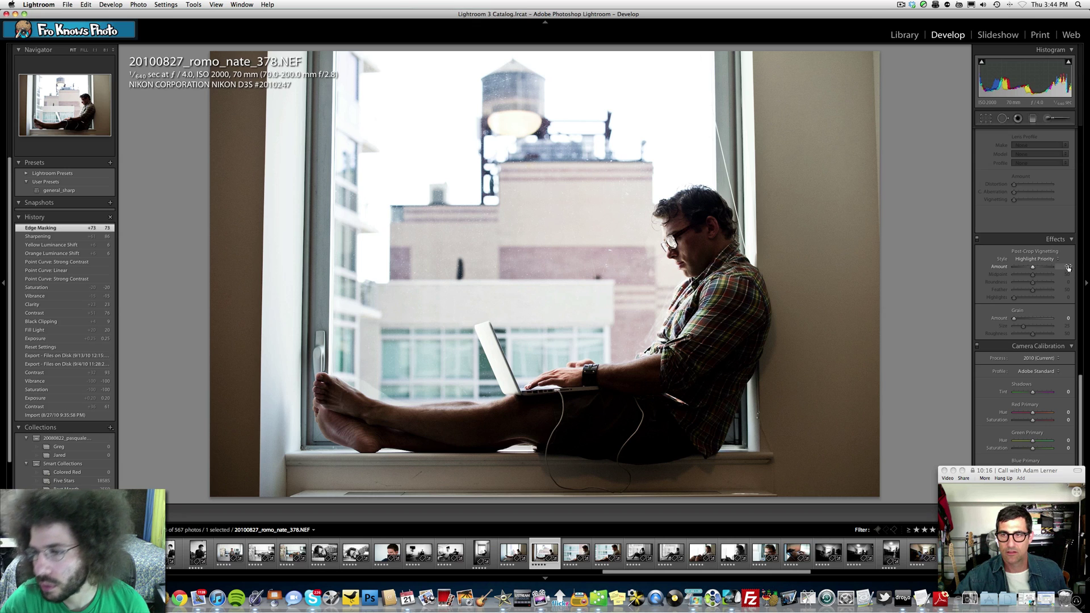
pyautogui.write('-')
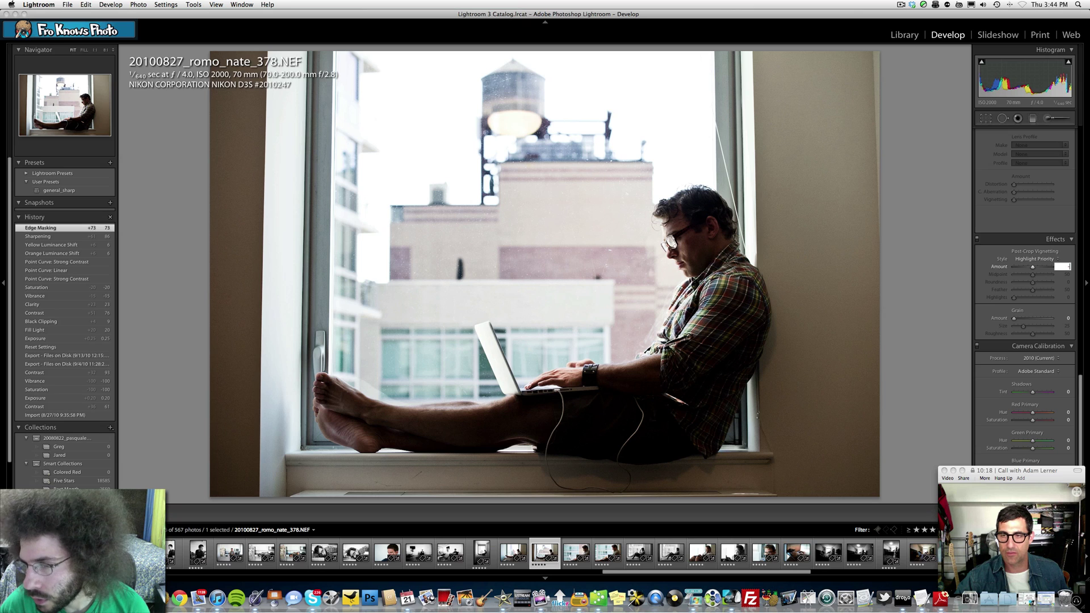
pyautogui.write('35')
pyautogui.press('Return')
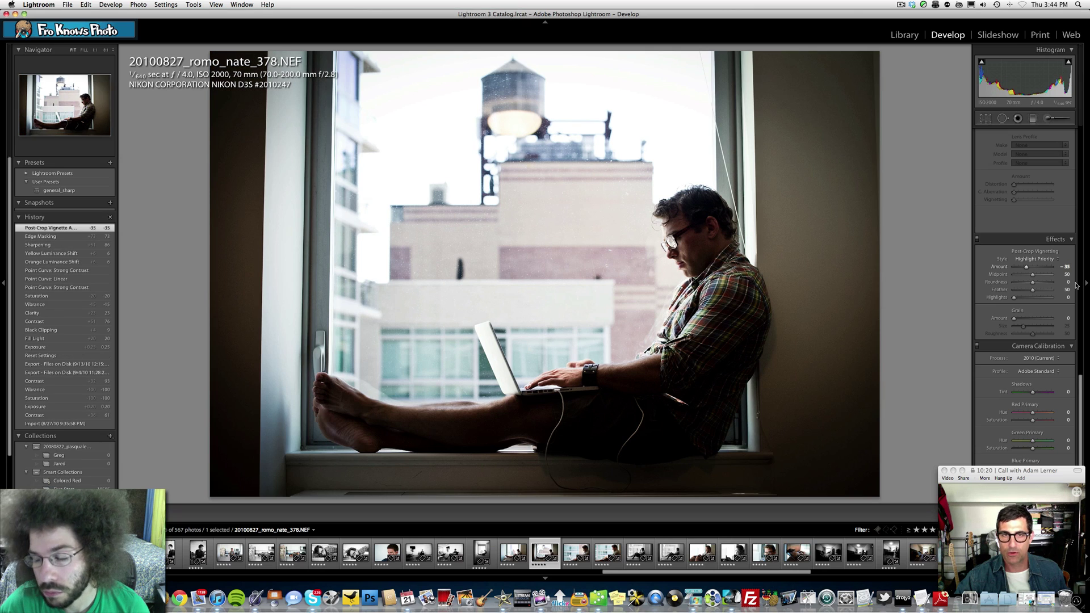
# - Set the post-crop vignette's Roundness to +39 and its Feather to 78
pyautogui.click(1066, 275)
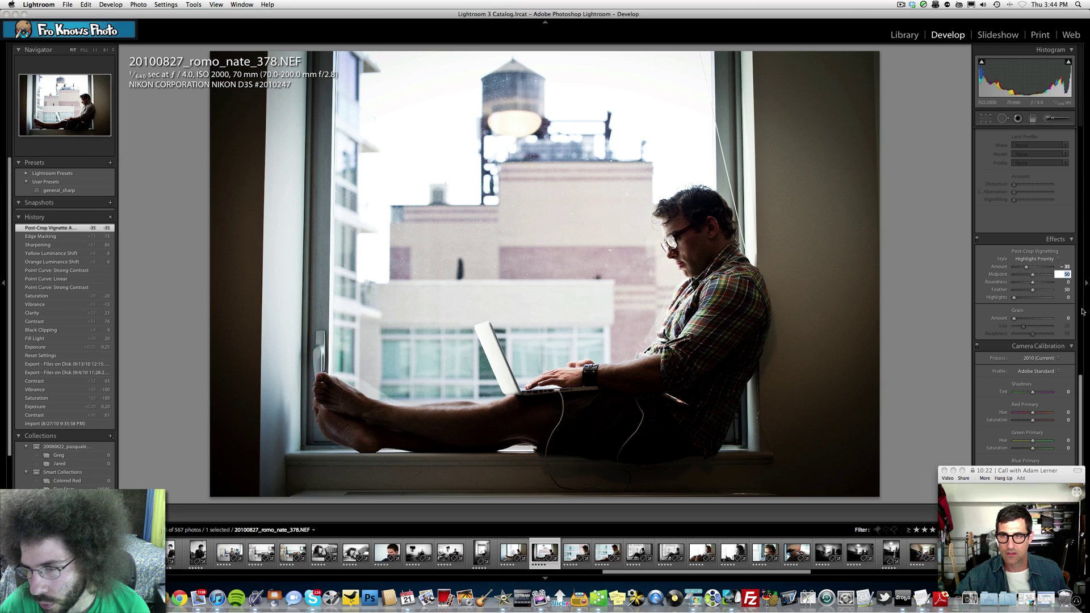
pyautogui.press('Return')
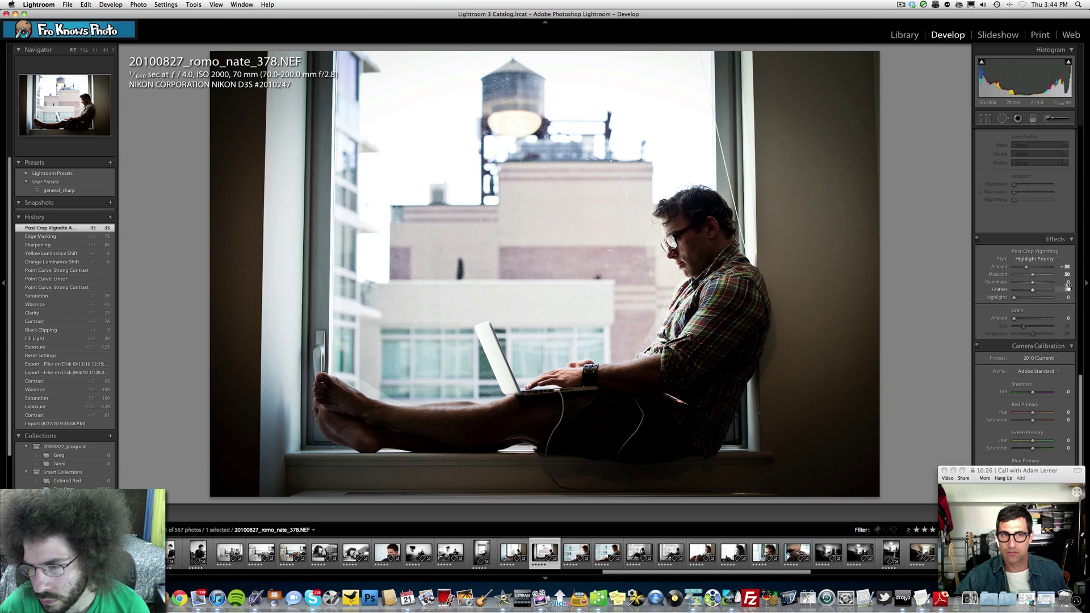
pyautogui.click(1067, 289)
pyautogui.hotkey('shift', 'Tab')
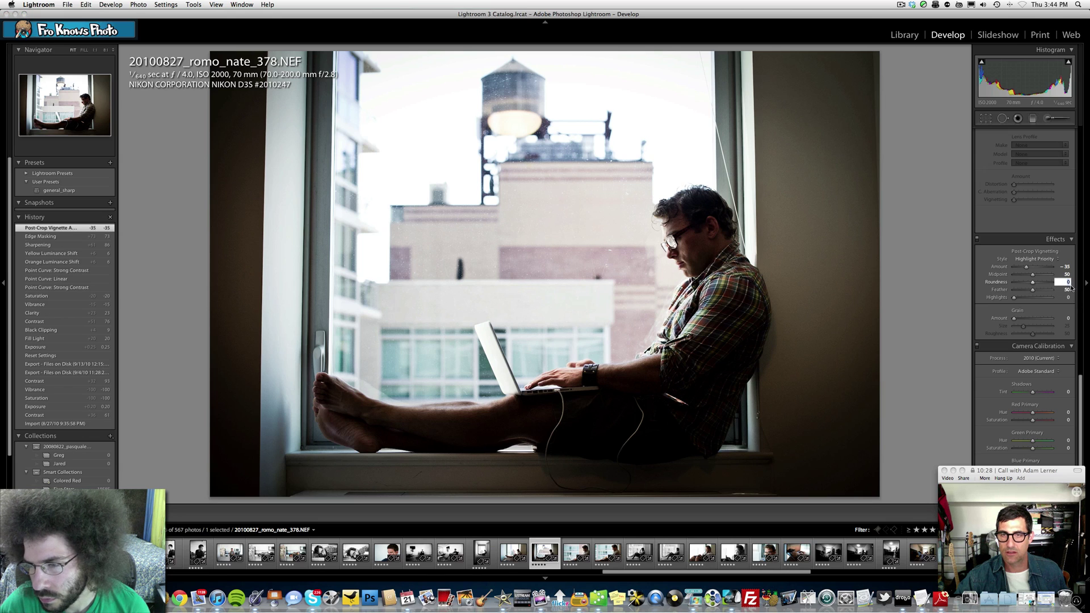
pyautogui.write('39')
pyautogui.press('Return')
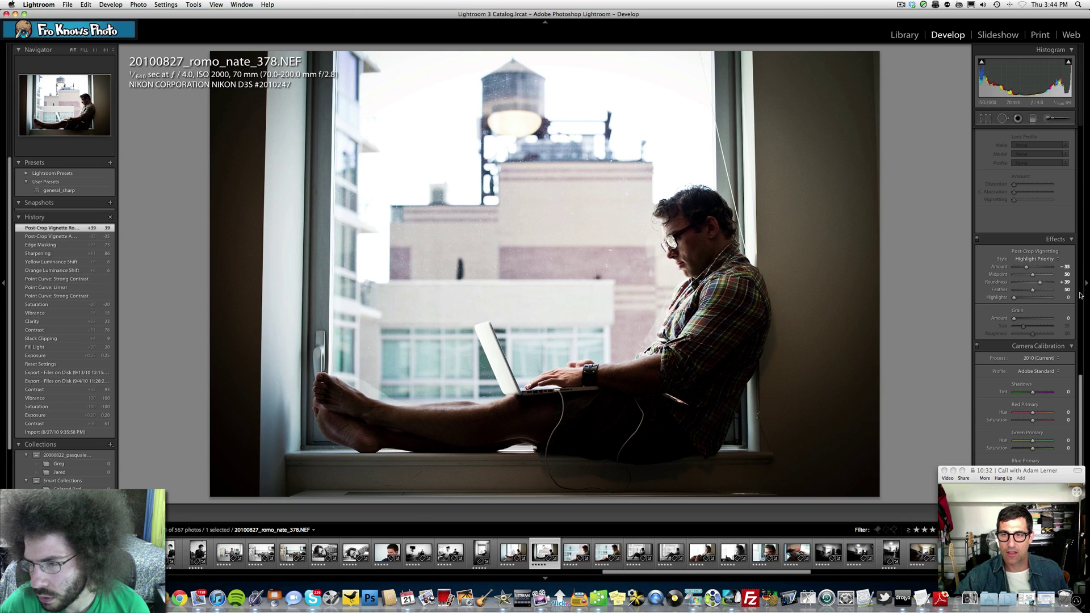
pyautogui.click(1066, 289)
pyautogui.write('78')
pyautogui.press('Return')
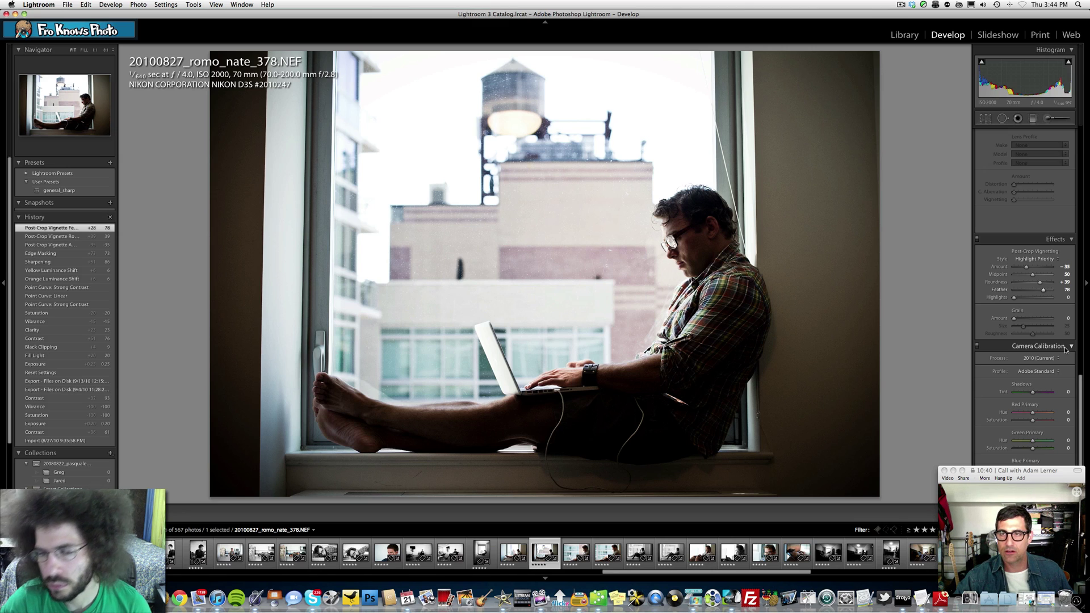
# - Warm the white balance to a Temp of 7682 and set the Tint to -3
pyautogui.scroll(10, 1064, 347)
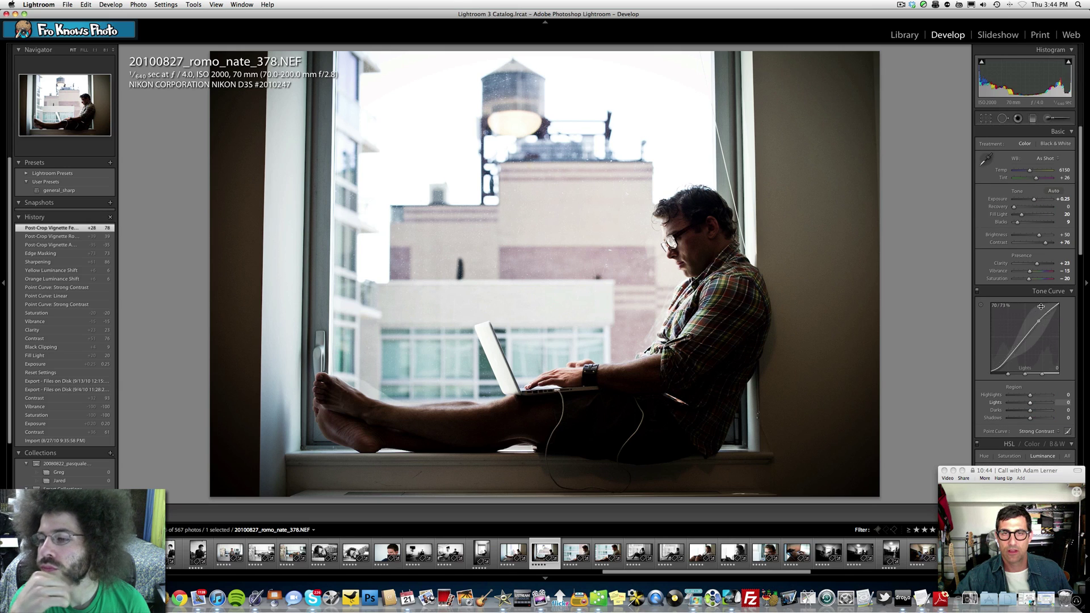
pyautogui.click(1063, 170)
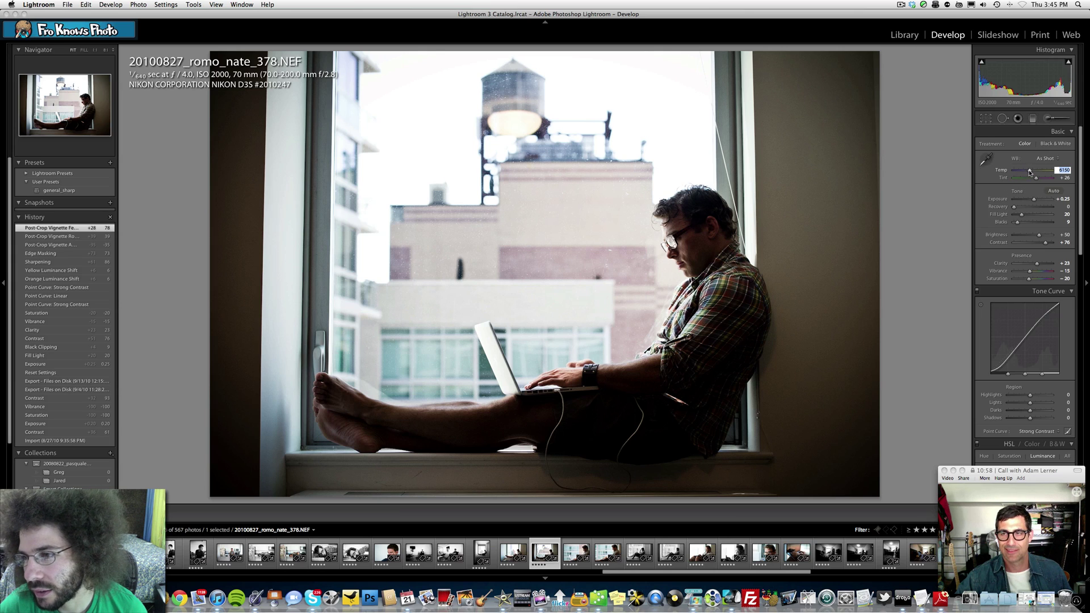
pyautogui.moveTo(1031, 172); pyautogui.dragTo(1035, 172)
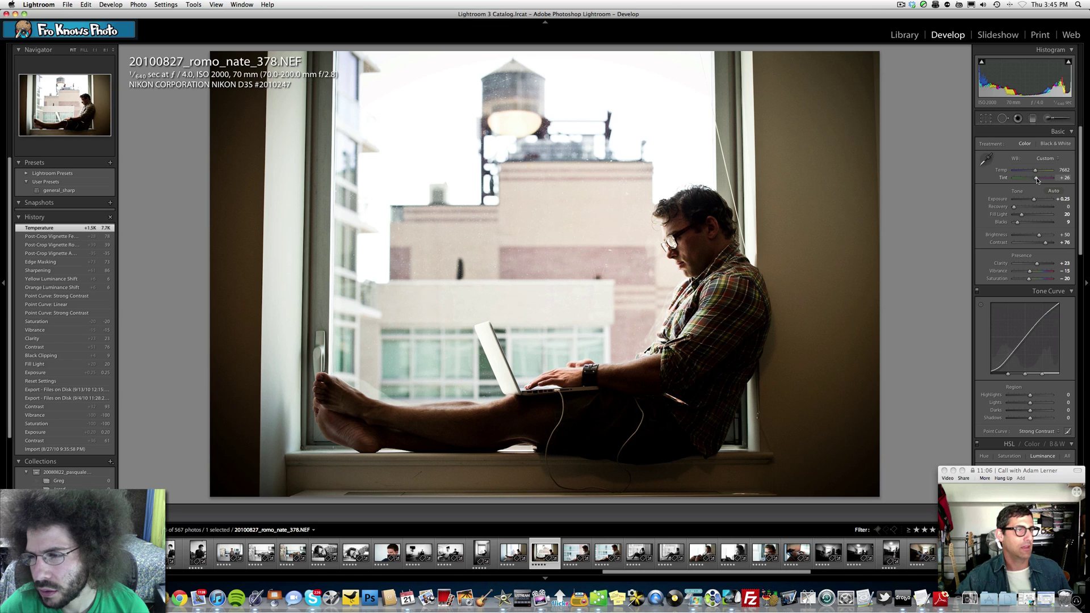
pyautogui.click(1062, 177)
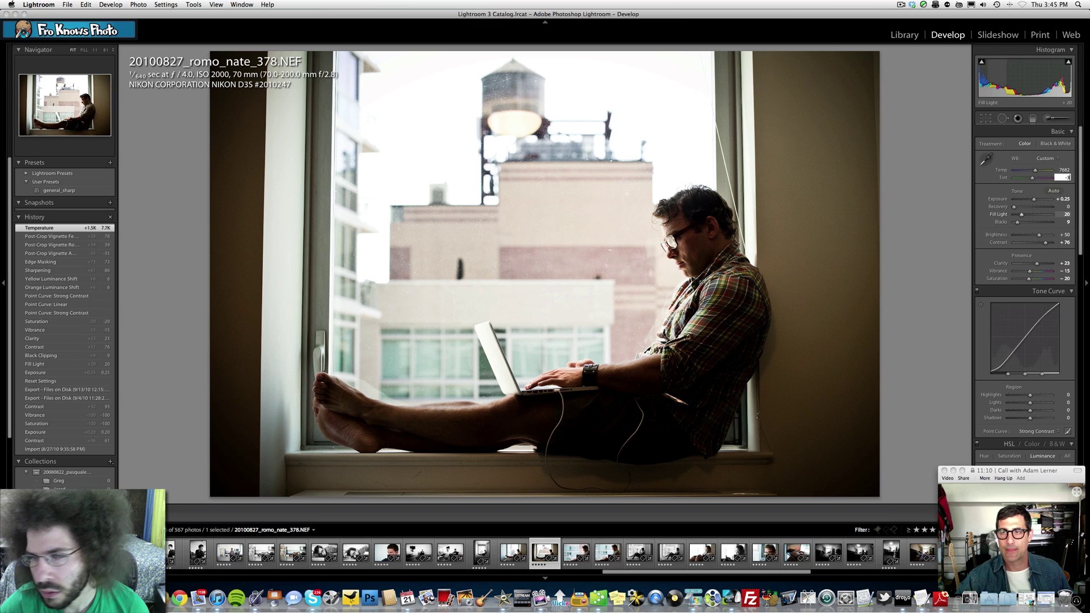
pyautogui.write('-3')
pyautogui.press('Return')
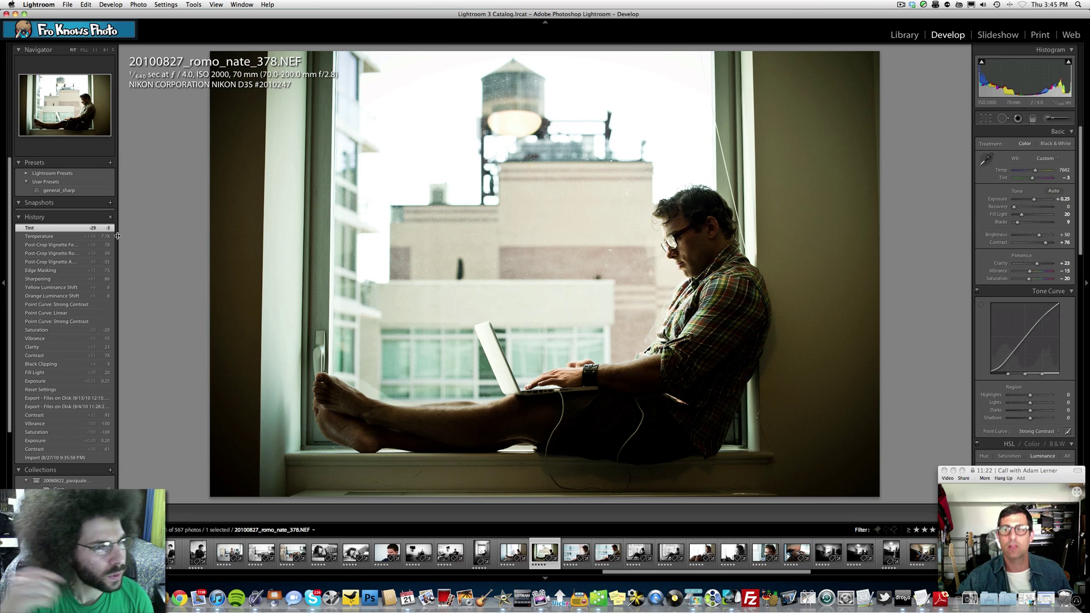
# - Save the current color edit as a new snapshot named 1
pyautogui.scroll(-3, 43, 230)
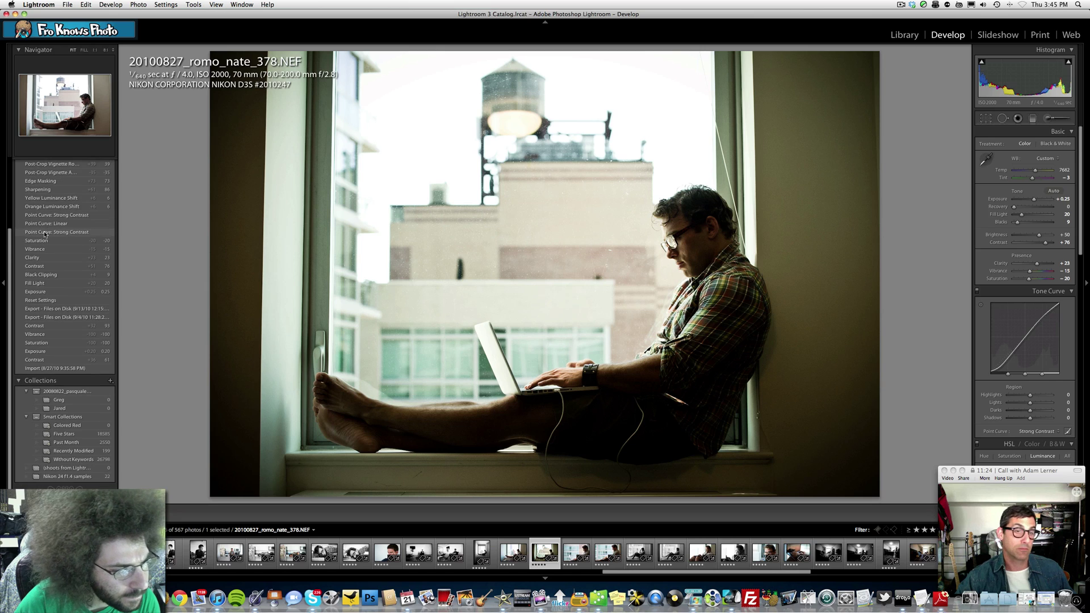
pyautogui.scroll(3, 43, 231)
pyautogui.click(110, 203)
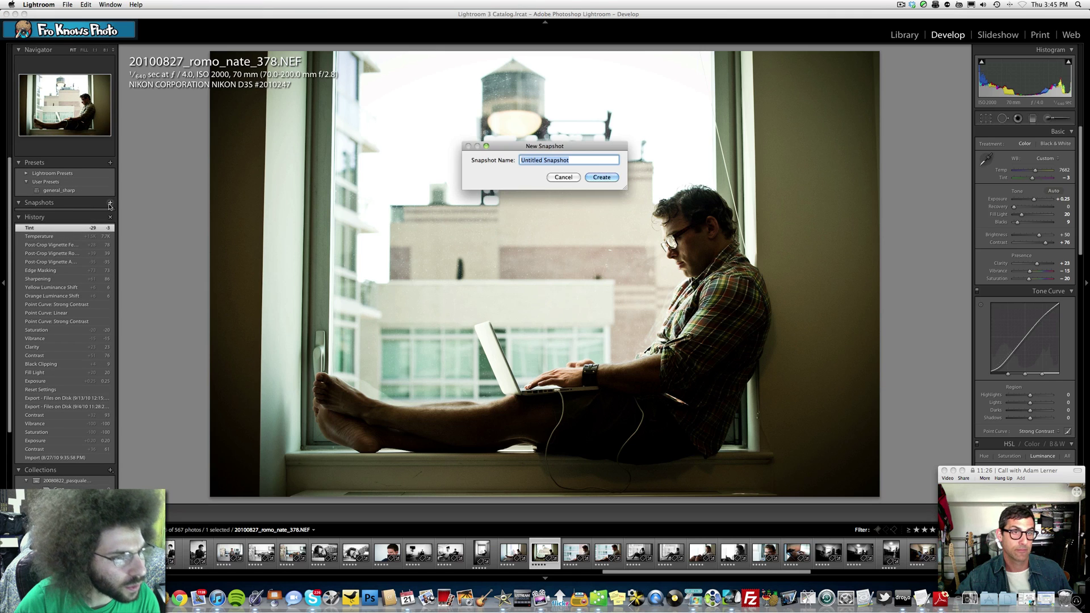
pyautogui.write('1')
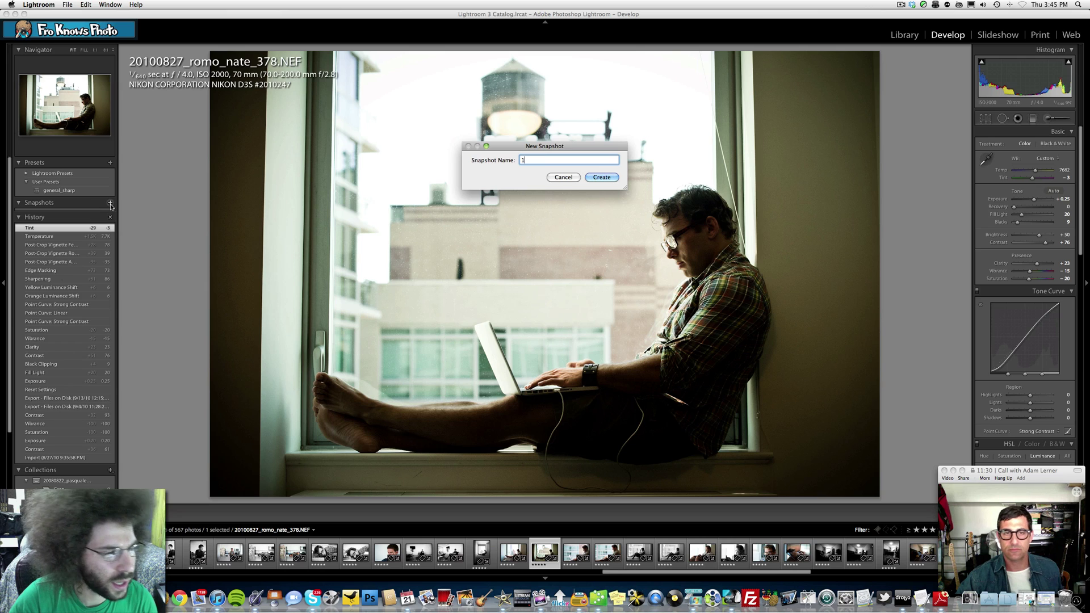
pyautogui.click(602, 178)
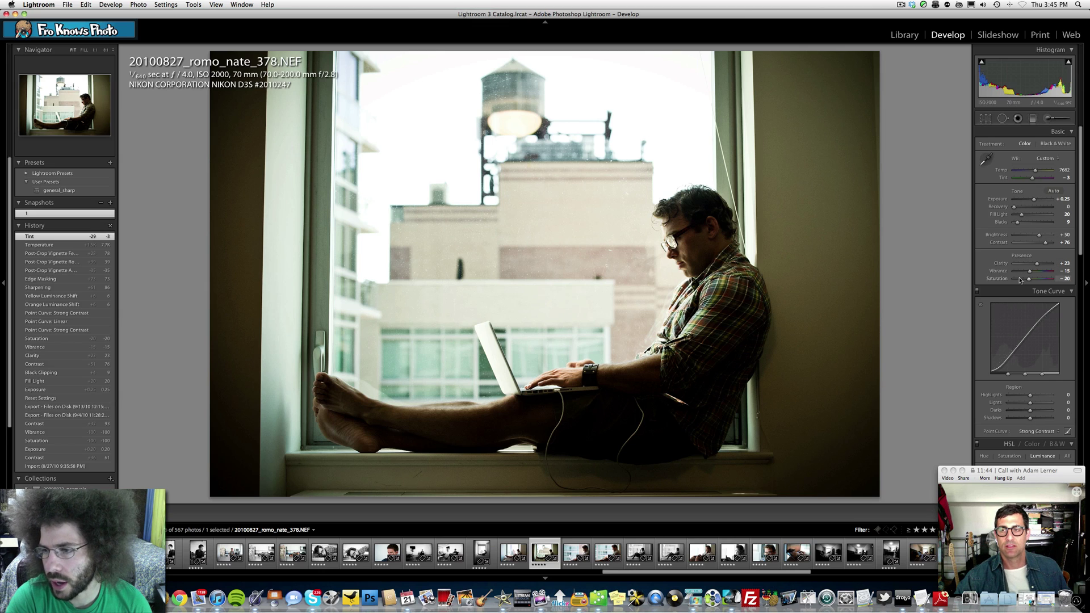
# - Convert the photo to Black & White and set its Contrast to +95
pyautogui.click(1061, 145)
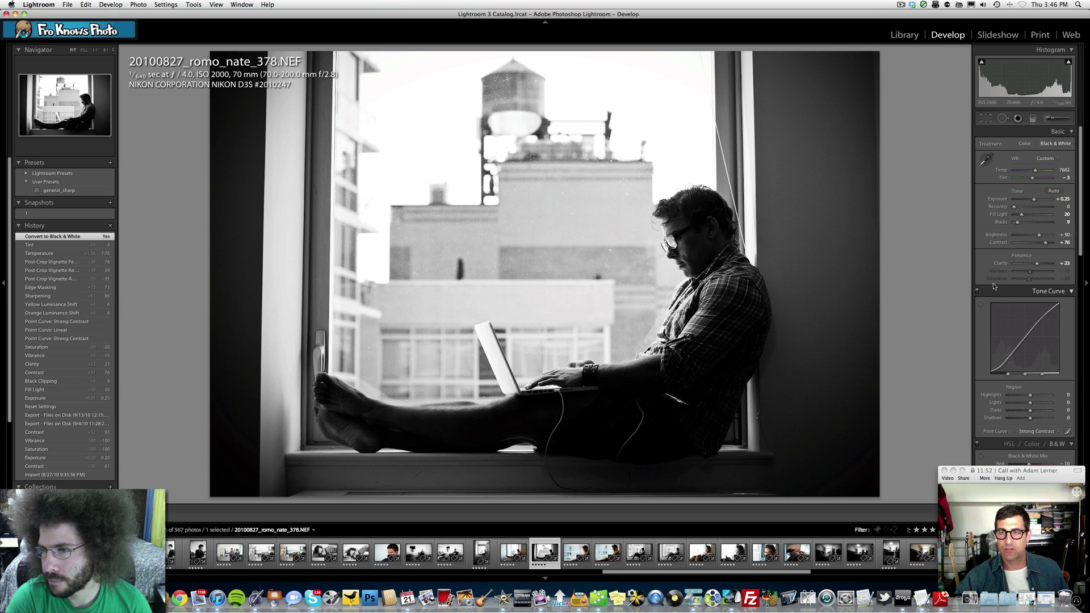
pyautogui.click(1065, 242)
pyautogui.write('95')
pyautogui.press('Return')
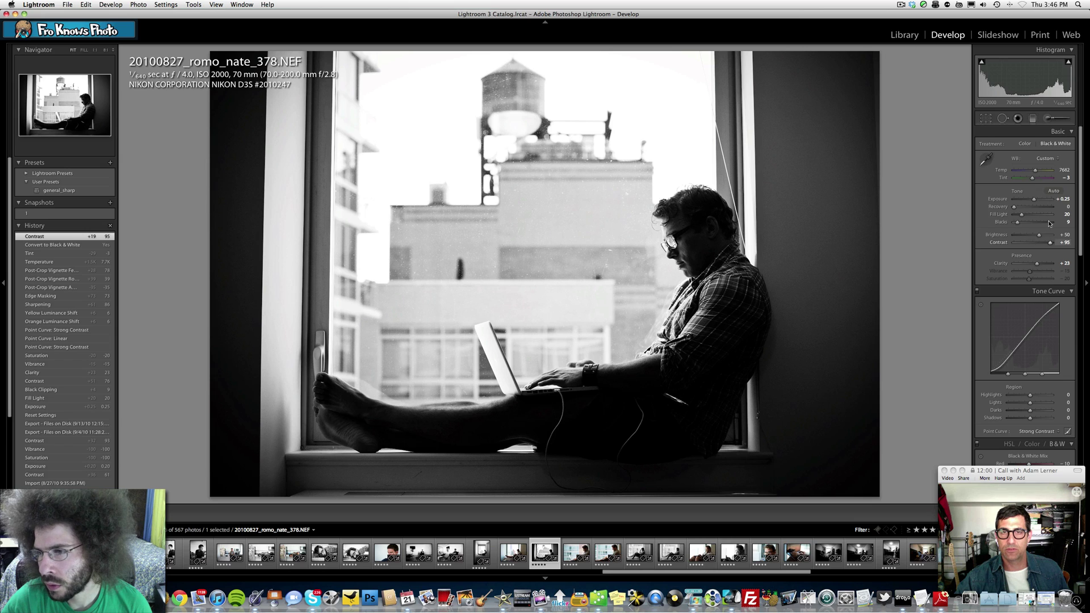
# - Brighten the shadows of the black-and-white photo with a Fill Light of 45
pyautogui.click(1065, 214)
pyautogui.write('45')
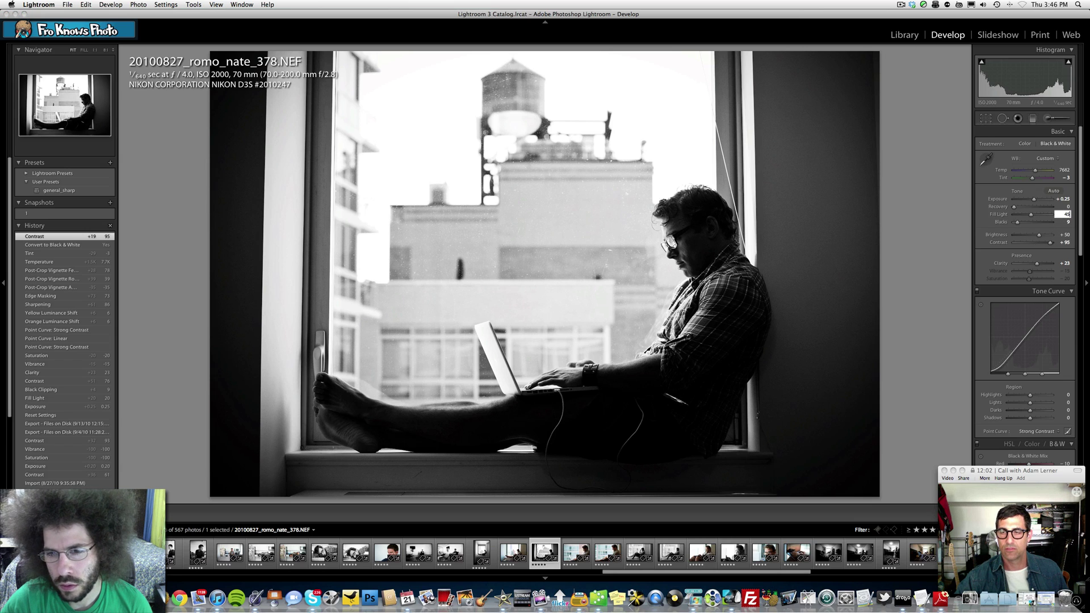
pyautogui.press('Return')
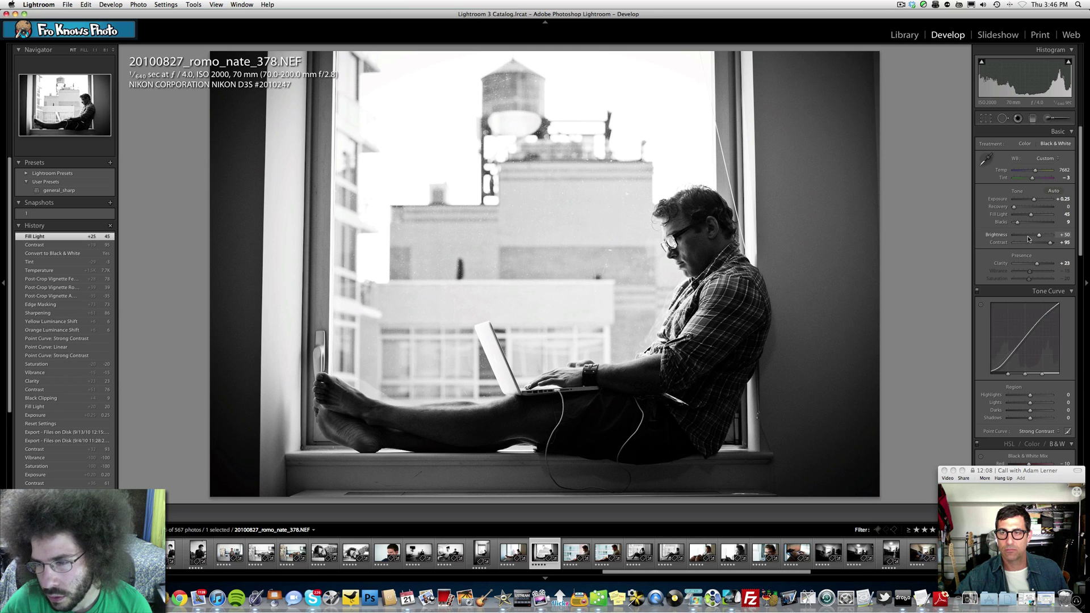
# - Set the tone curve's Highlights region to +18
pyautogui.scroll(-1, 1044, 237)
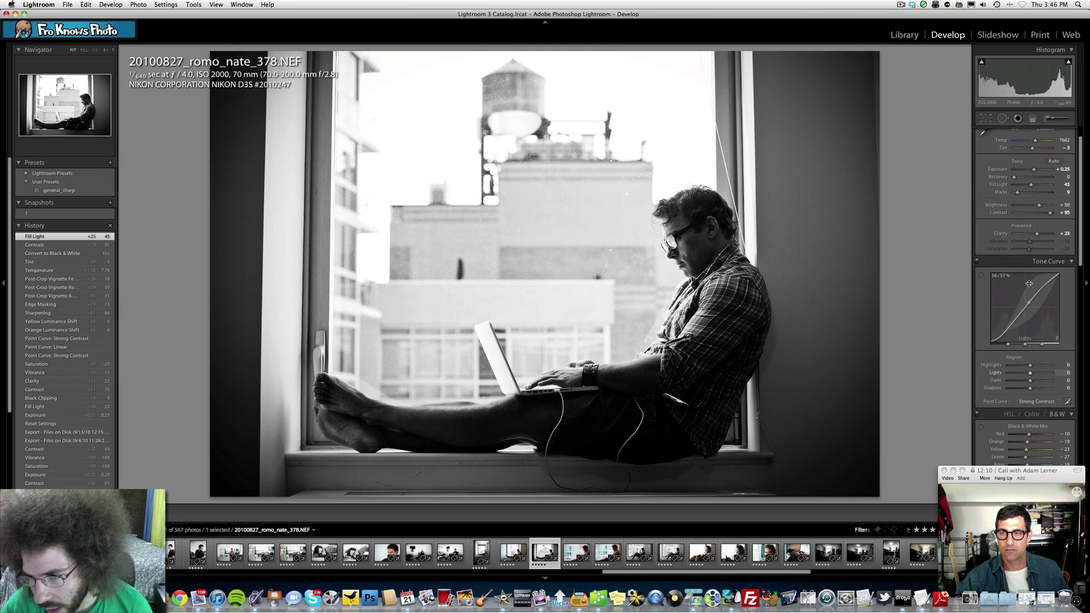
pyautogui.scroll(-1, 1058, 361)
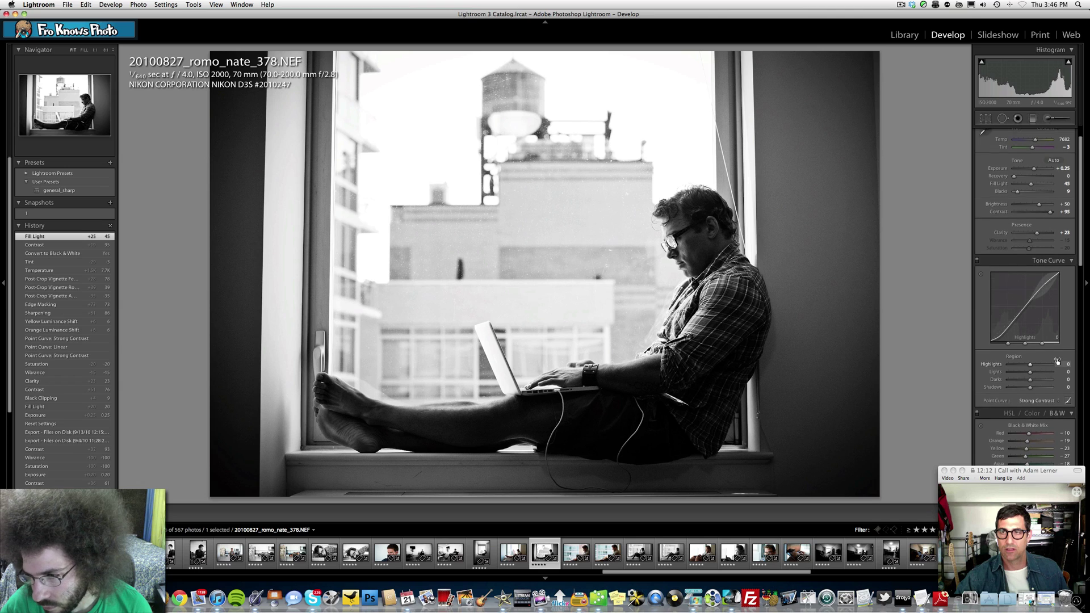
pyautogui.click(1062, 352)
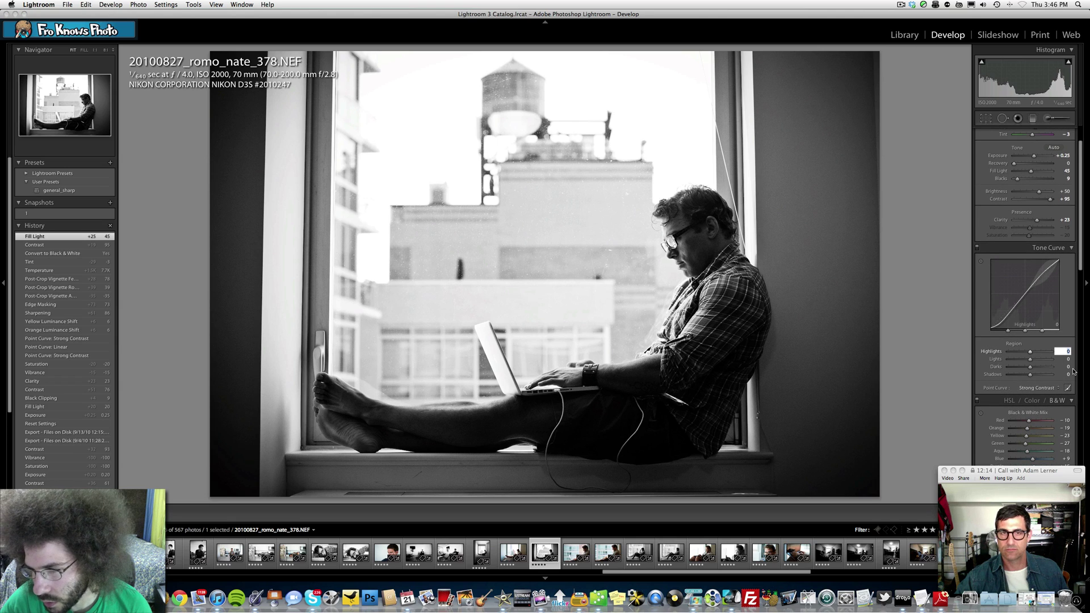
pyautogui.write('18')
pyautogui.press('Return')
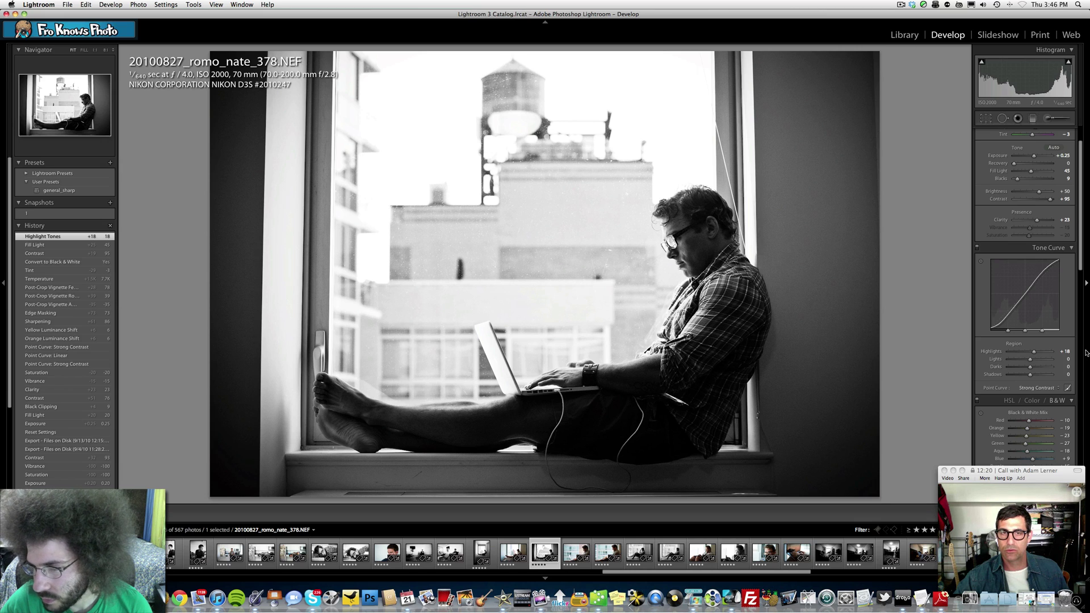
# - Deepen the dark tones by setting Blacks to 13 in the basic adjustments
pyautogui.scroll(2, 1056, 348)
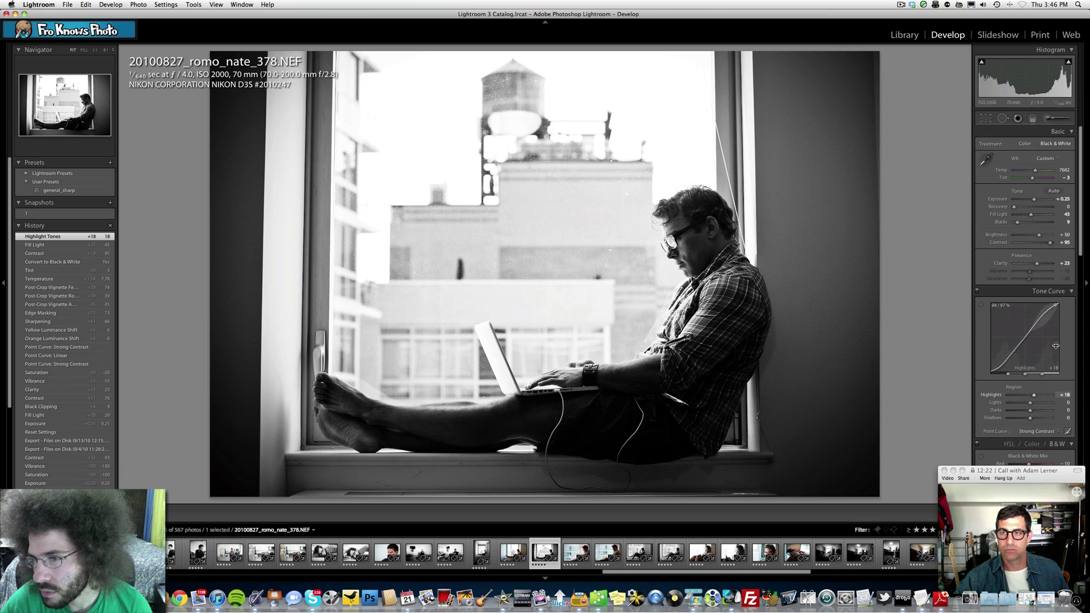
pyautogui.click(1067, 222)
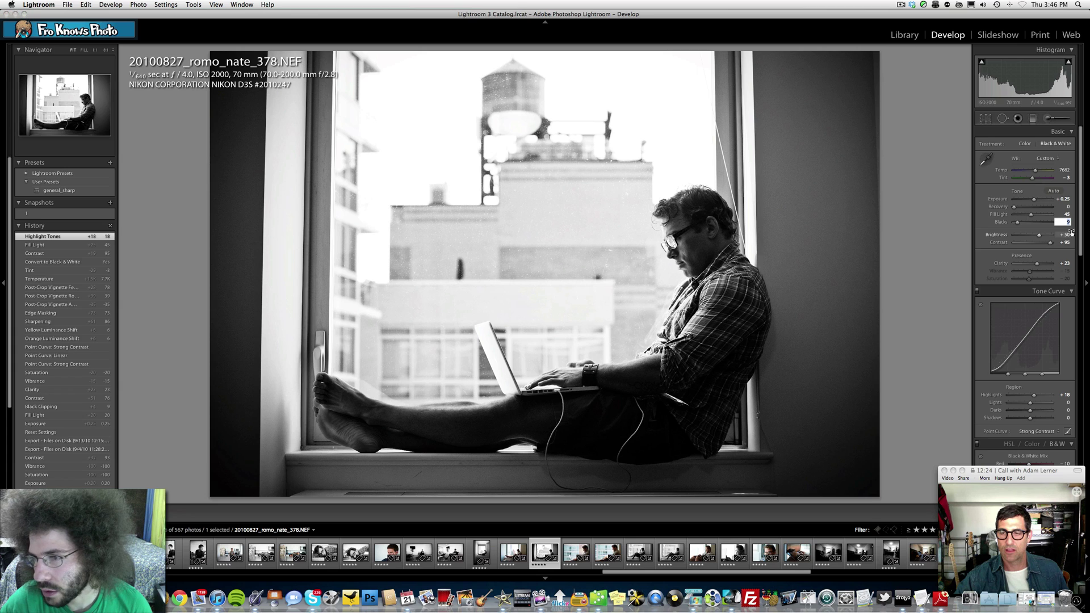
pyautogui.write('13')
pyautogui.press('Return')
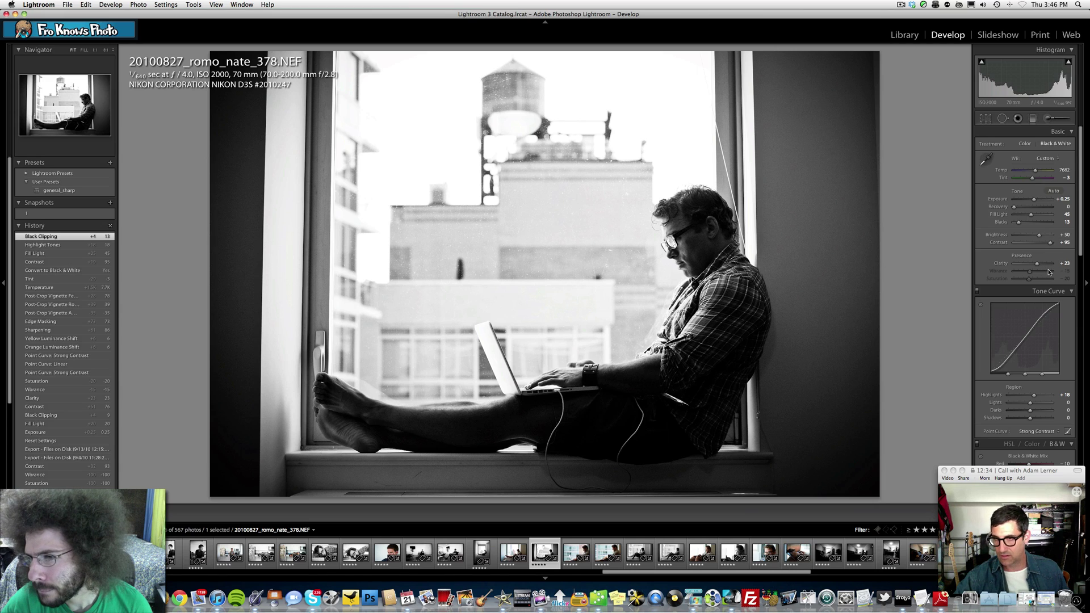
# - Strengthen the post-crop vignette of the black-and-white photo to an Amount of -43
pyautogui.scroll(-15, 1049, 272)
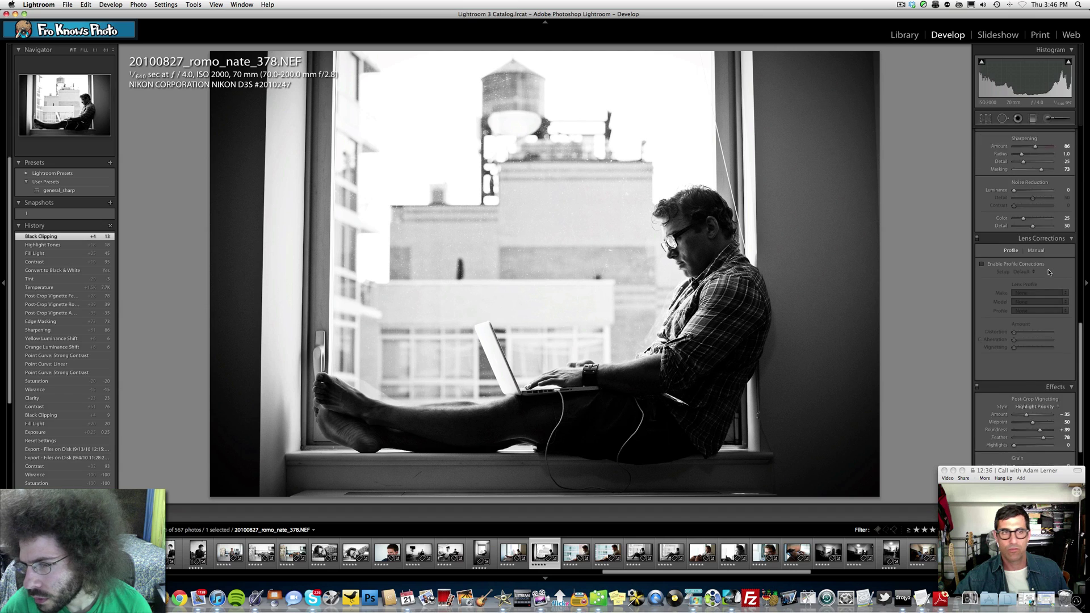
pyautogui.scroll(-3, 1049, 272)
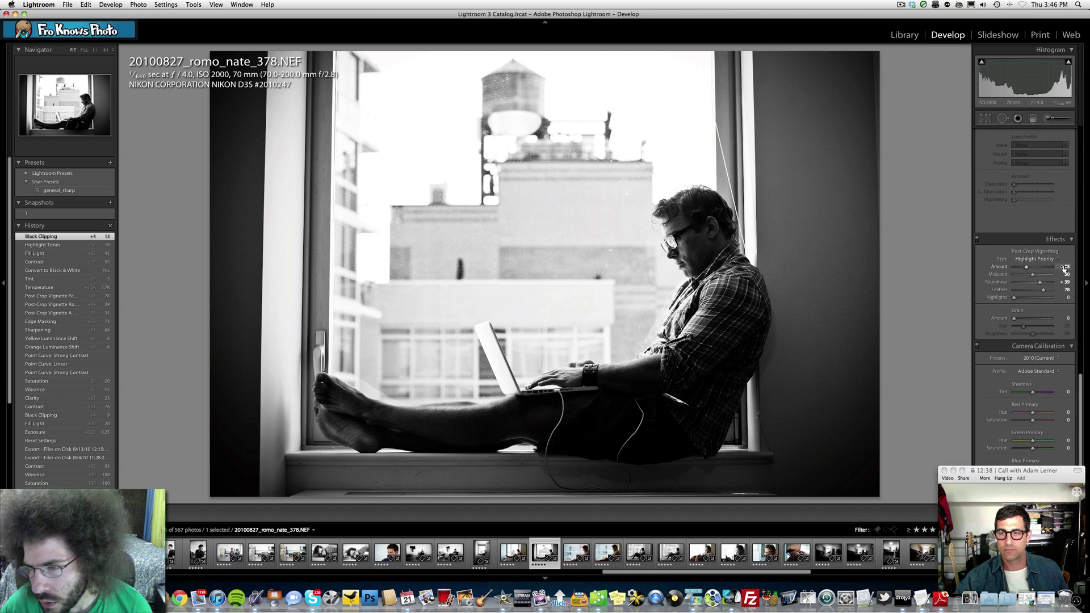
pyautogui.click(1065, 267)
pyautogui.write('-43')
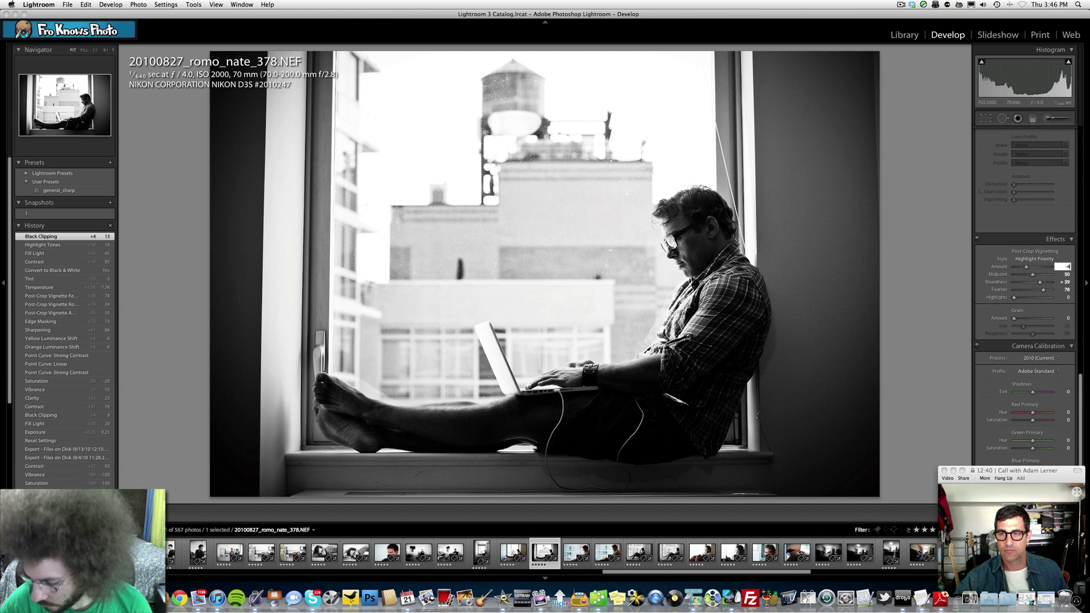
pyautogui.press('Return')
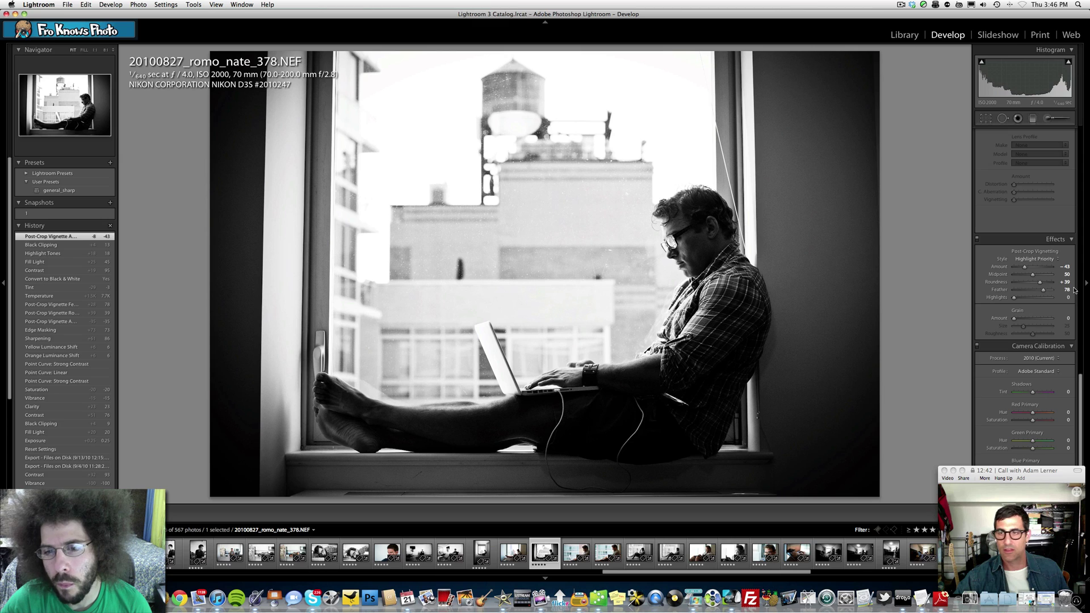
# - Set the post-crop vignette's Feather to 84 for the black-and-white photo
pyautogui.click(1066, 289)
pyautogui.write('84')
pyautogui.press('Return')
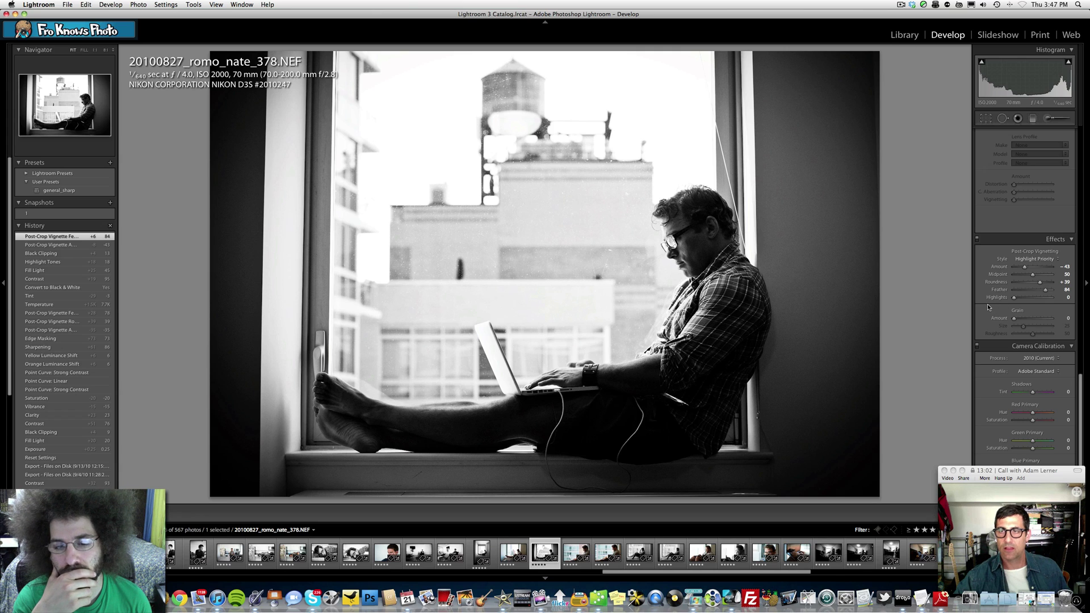
# - Save the black-and-white version as a snapshot named 2 and compare it with snapshot 1
pyautogui.click(110, 204)
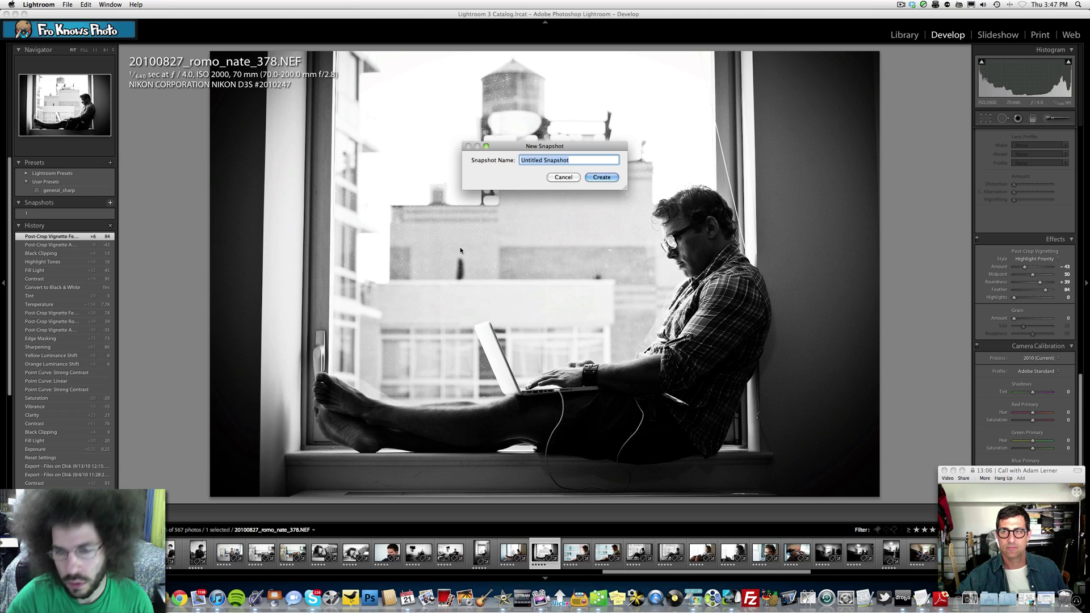
pyautogui.write('2')
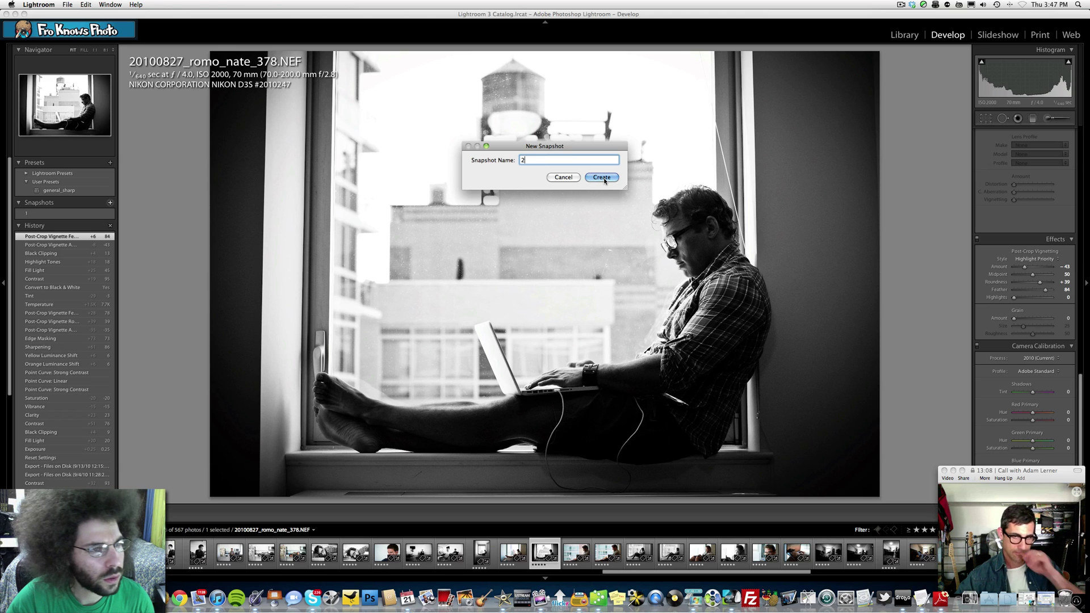
pyautogui.click(603, 178)
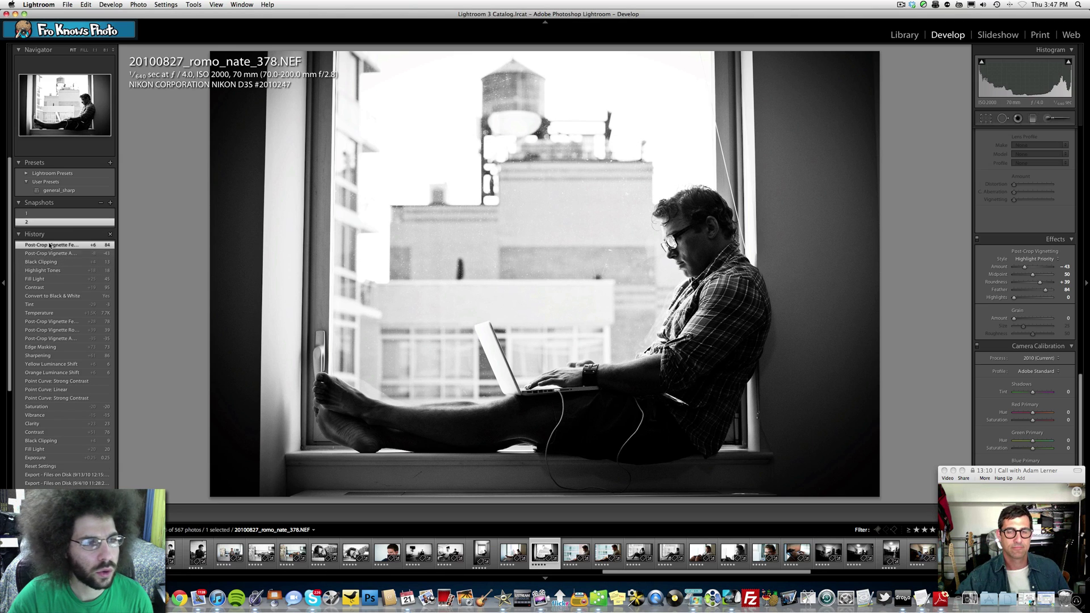
pyautogui.click(49, 213)
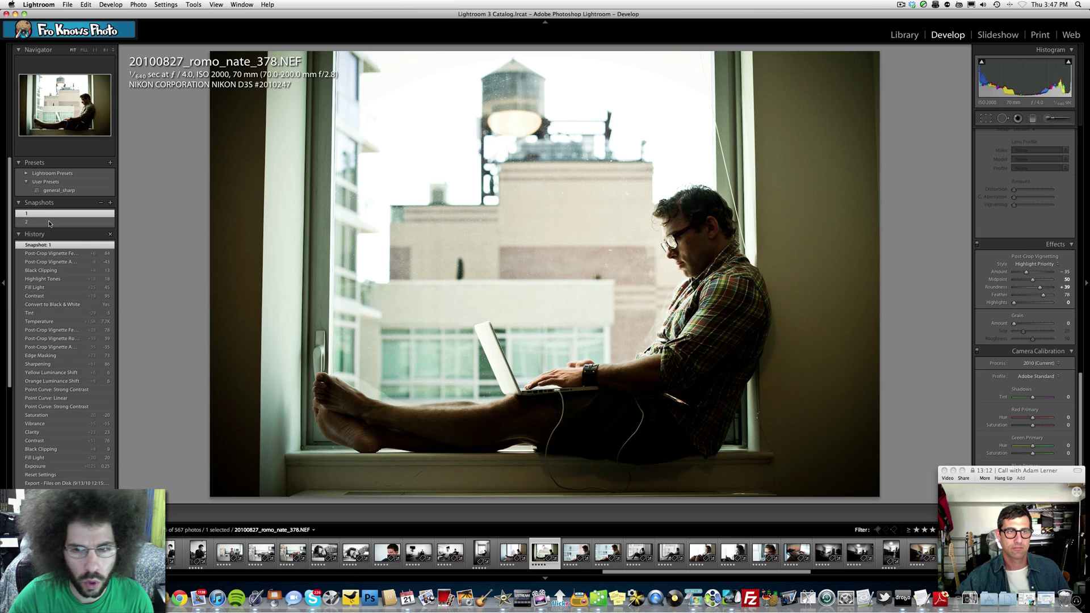
pyautogui.click(49, 222)
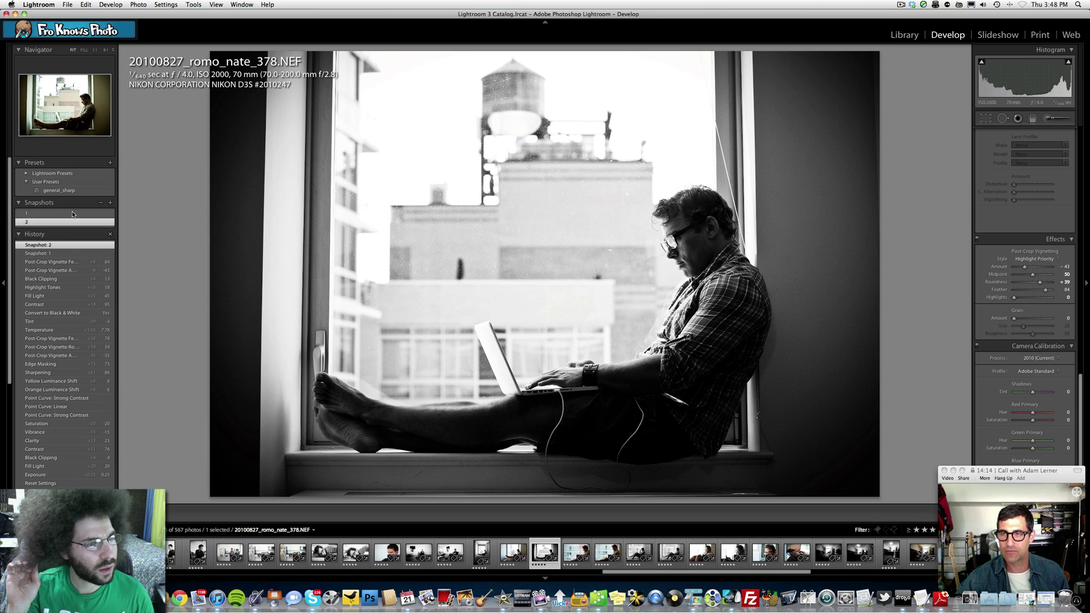
# - Lift the shadows of the black-and-white photo with a Fill Light of 60
pyautogui.scroll(10, 1045, 250)
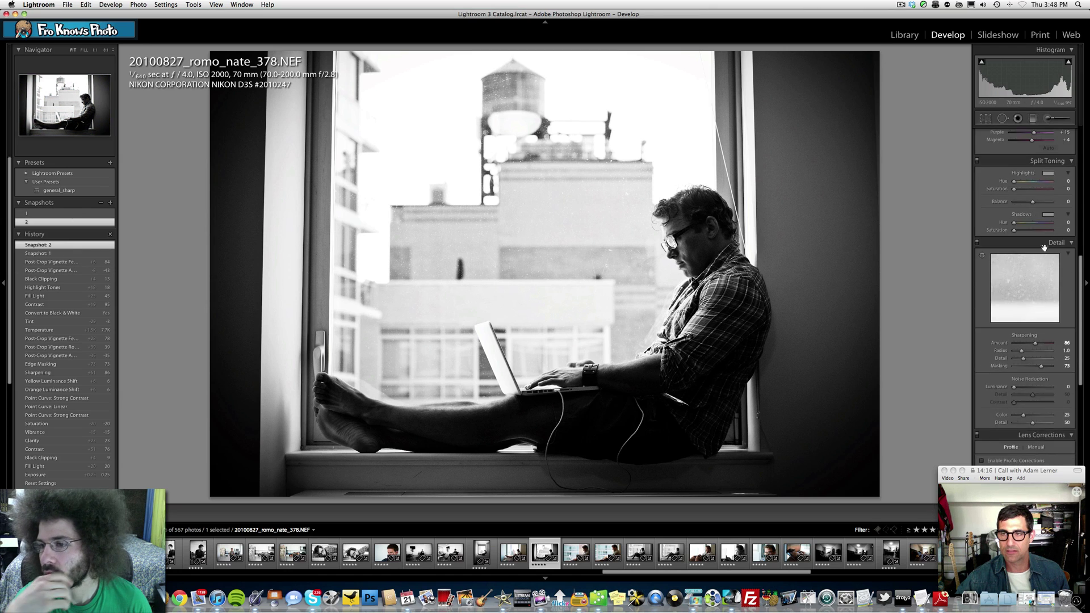
pyautogui.scroll(4, 1045, 250)
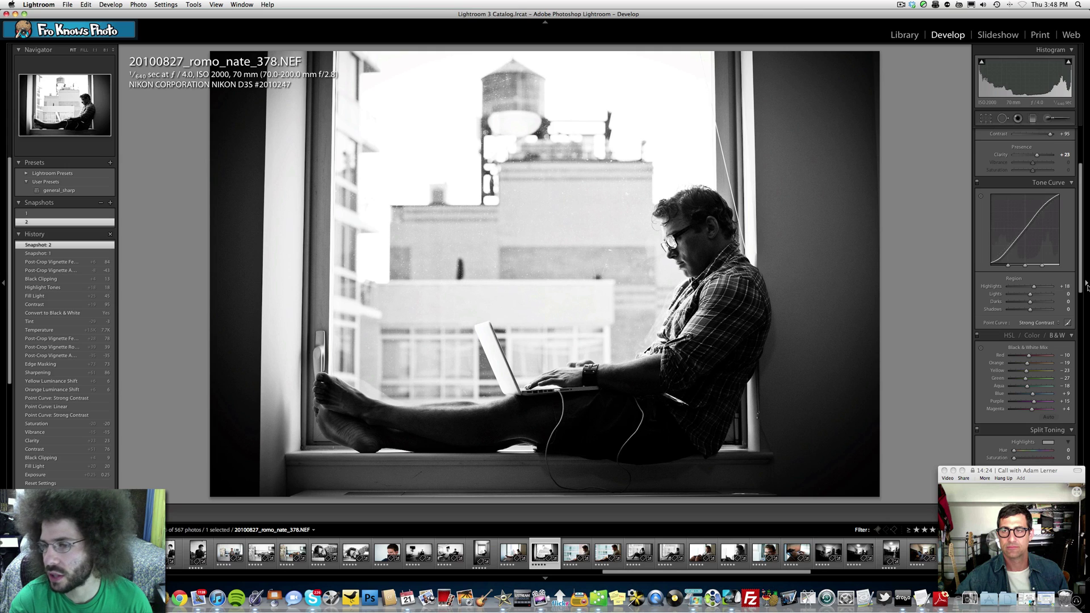
pyautogui.scroll(6, 1060, 290)
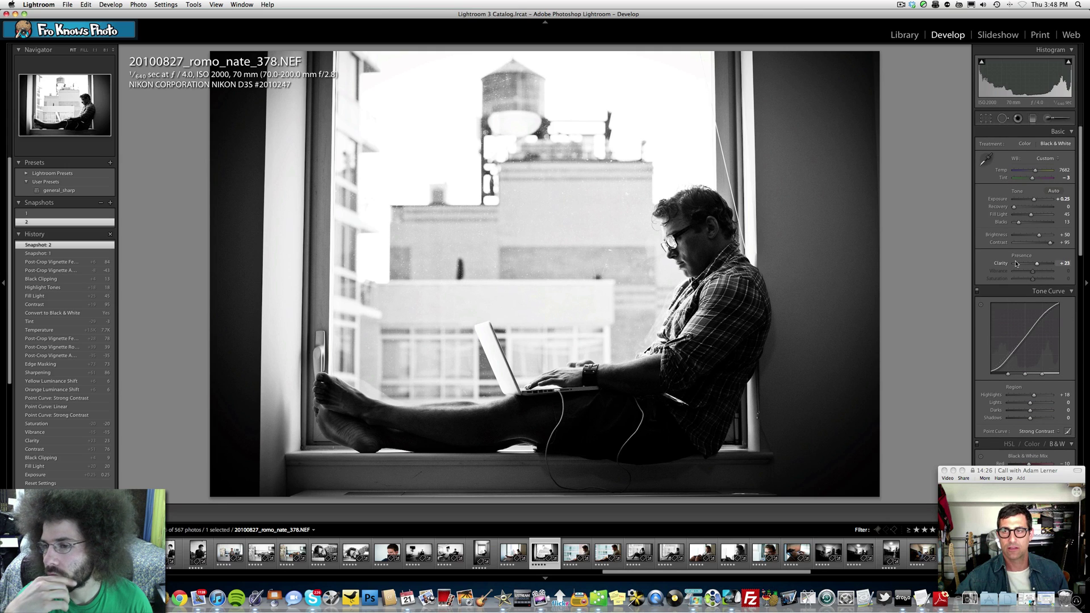
pyautogui.click(1062, 215)
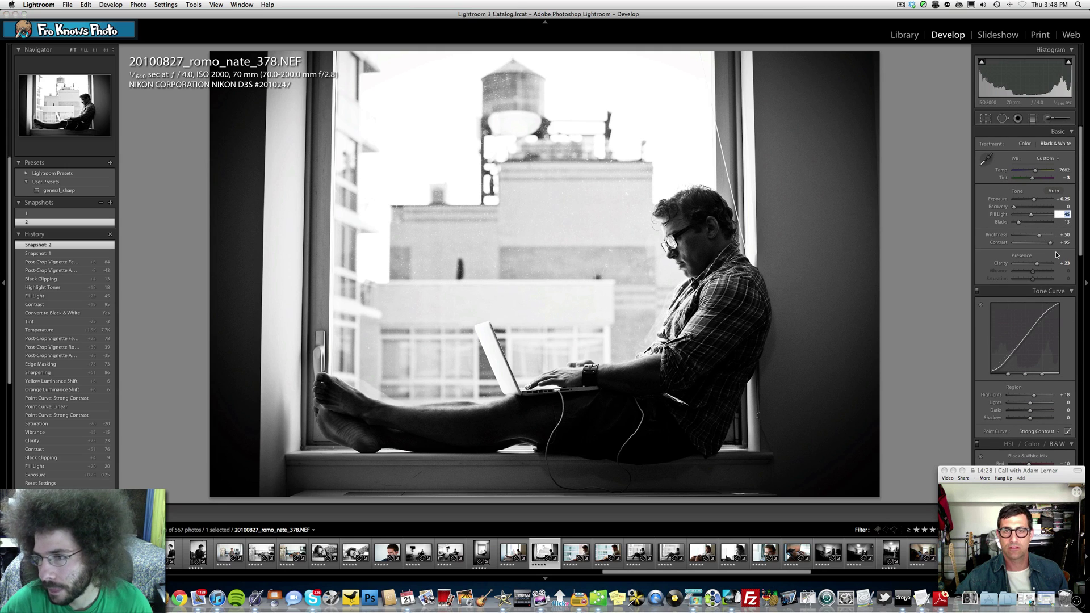
pyautogui.write('60')
pyautogui.press('Return')
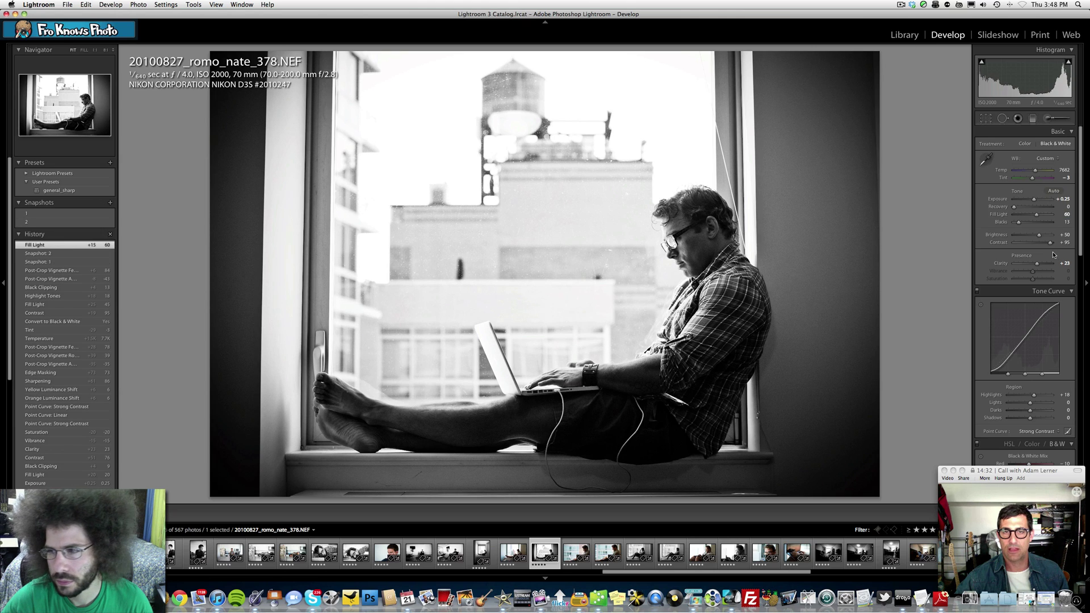
# - Deepen the dark tones of the black-and-white photo by setting Blacks to 25
pyautogui.click(1065, 222)
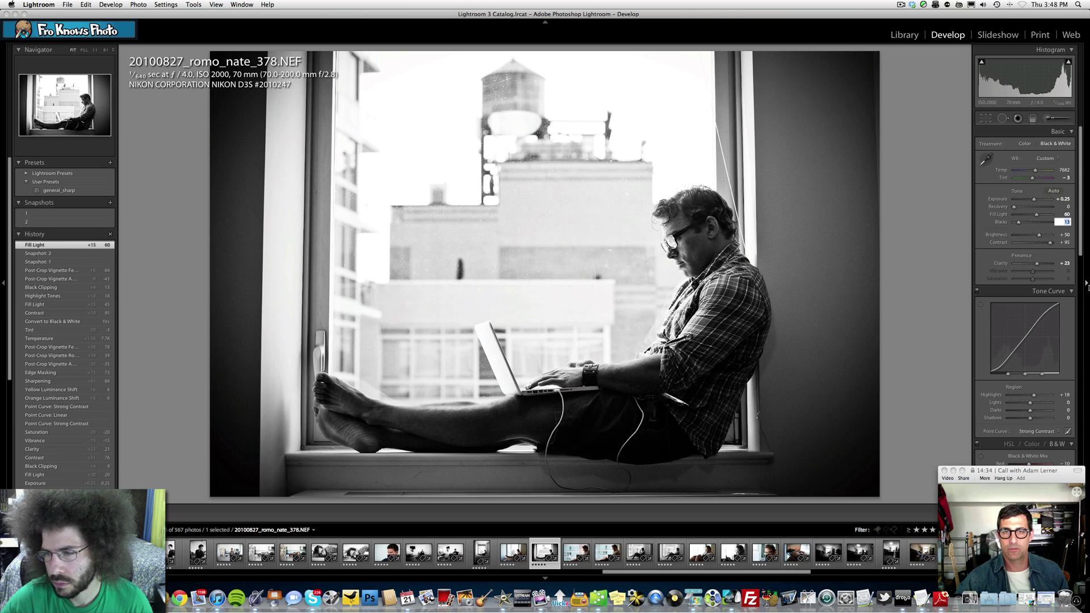
pyautogui.write('2')
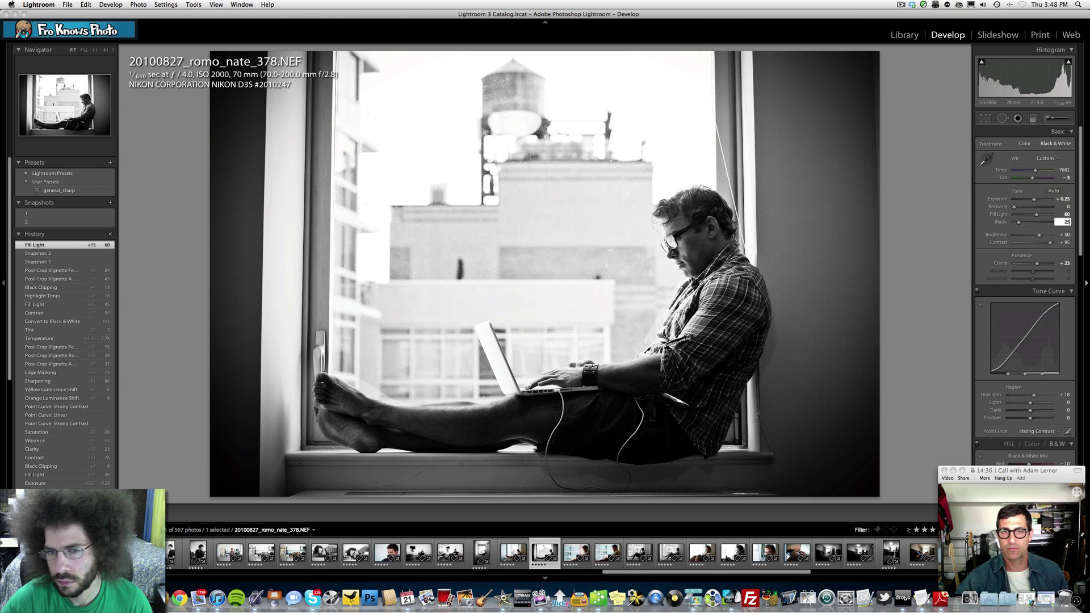
pyautogui.write('5')
pyautogui.press('Return')
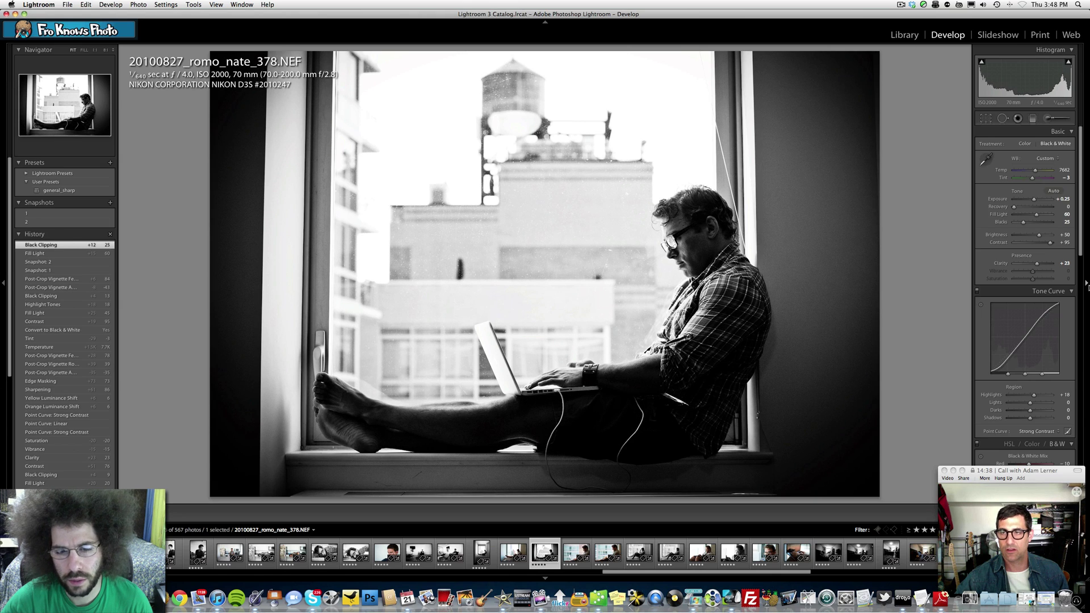
# - Raise the black-and-white photo's Contrast to +100 and set its Exposure to +0.35
pyautogui.moveTo(1049, 243); pyautogui.dragTo(1087, 245)
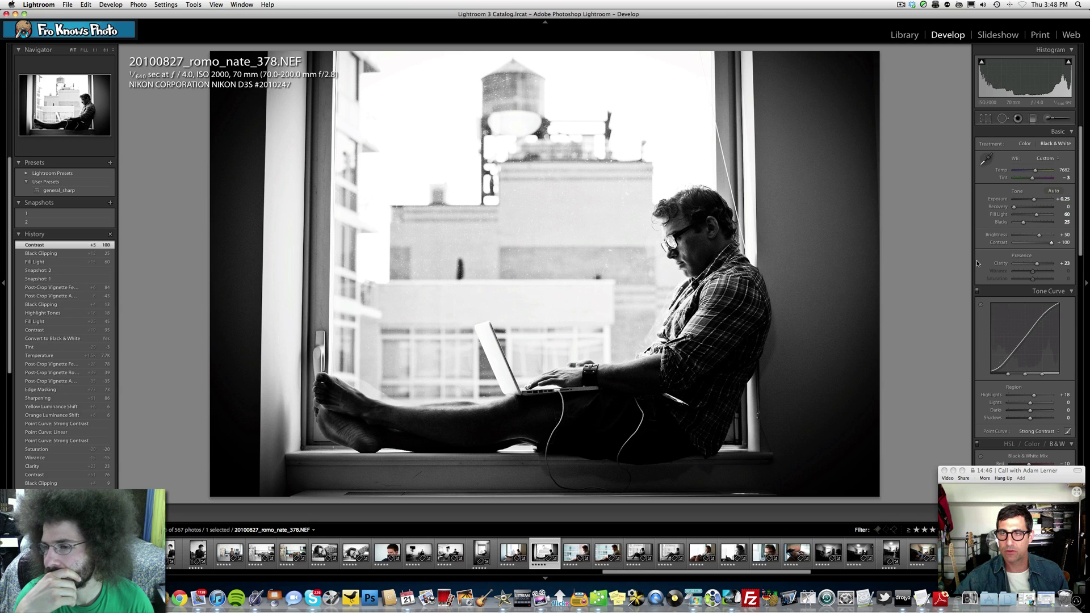
pyautogui.click(1064, 199)
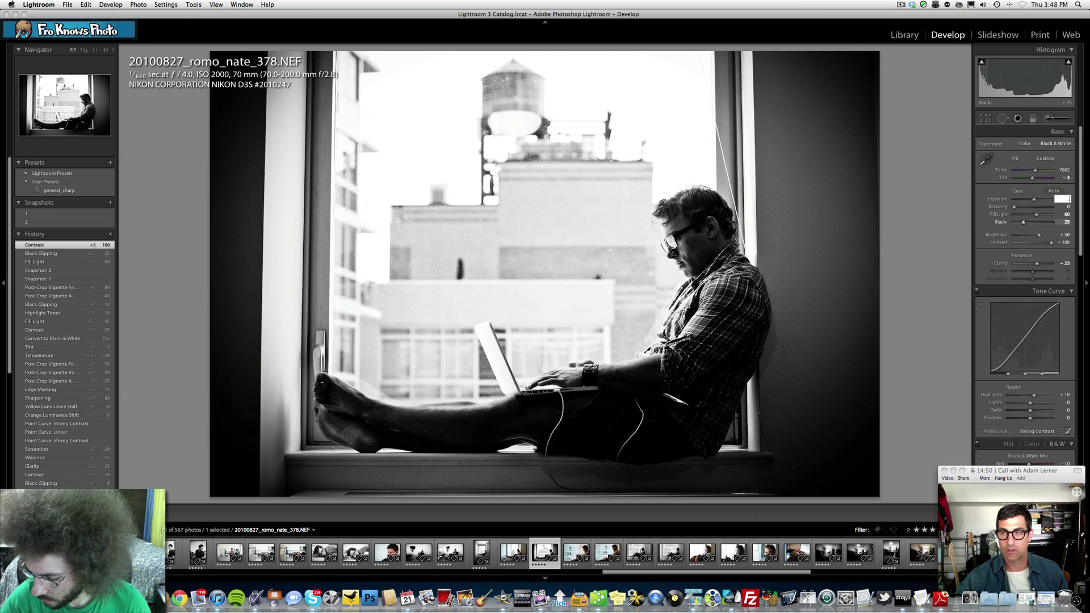
pyautogui.write('0.35')
pyautogui.press('Return')
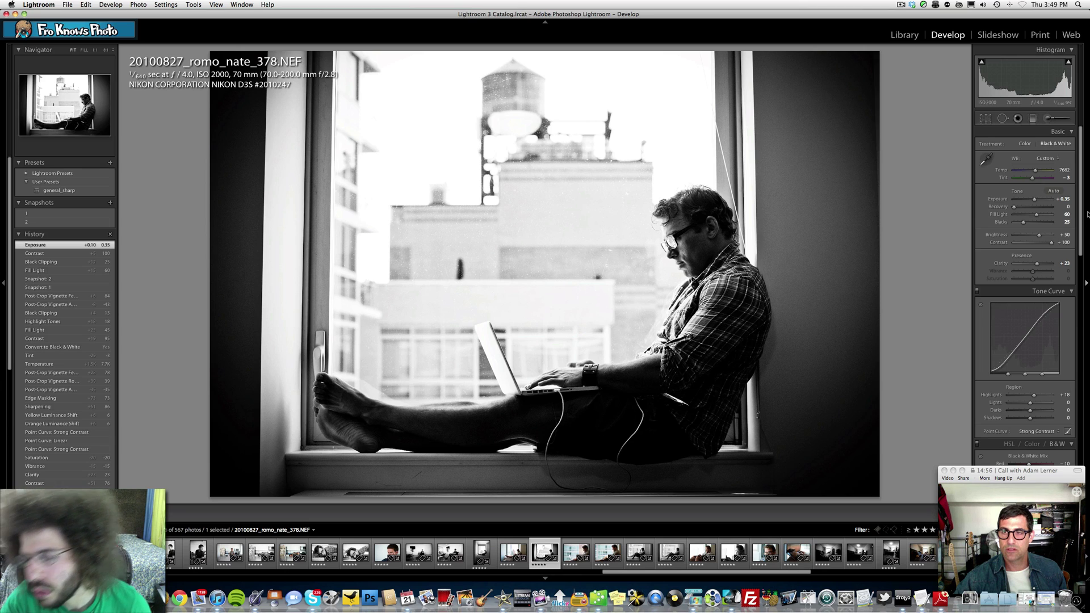
# - Save the current black-and-white settings as a new snapshot named 2.2
pyautogui.click(111, 203)
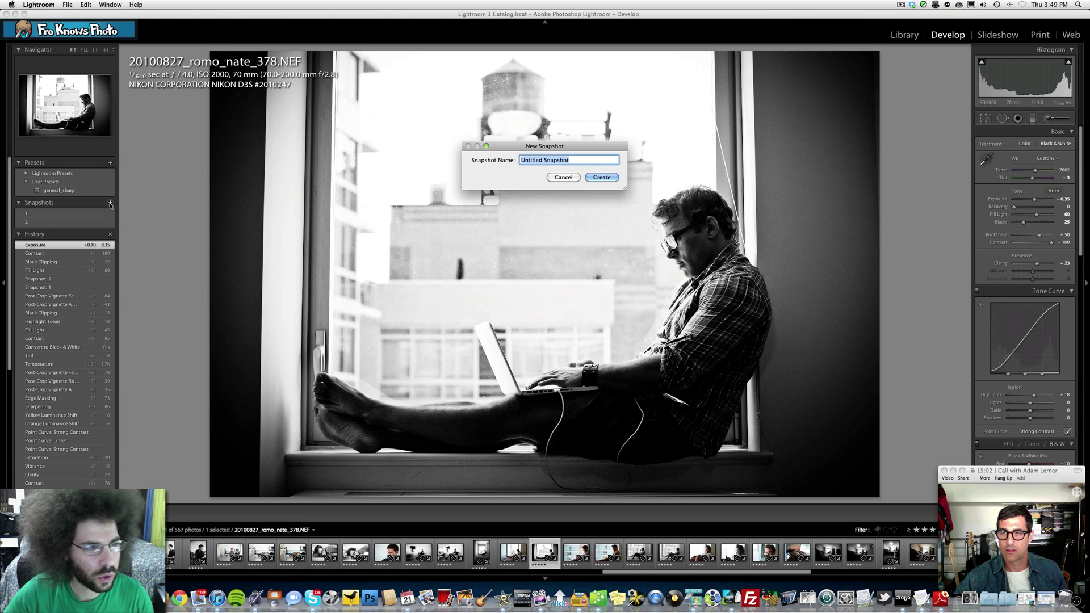
pyautogui.write('2.2')
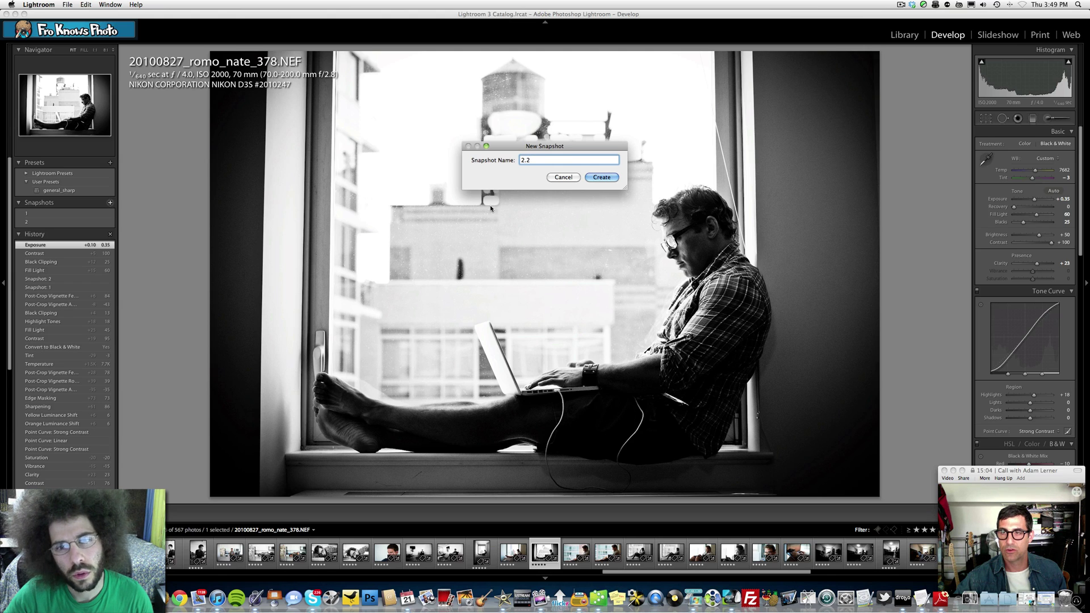
pyautogui.click(591, 179)
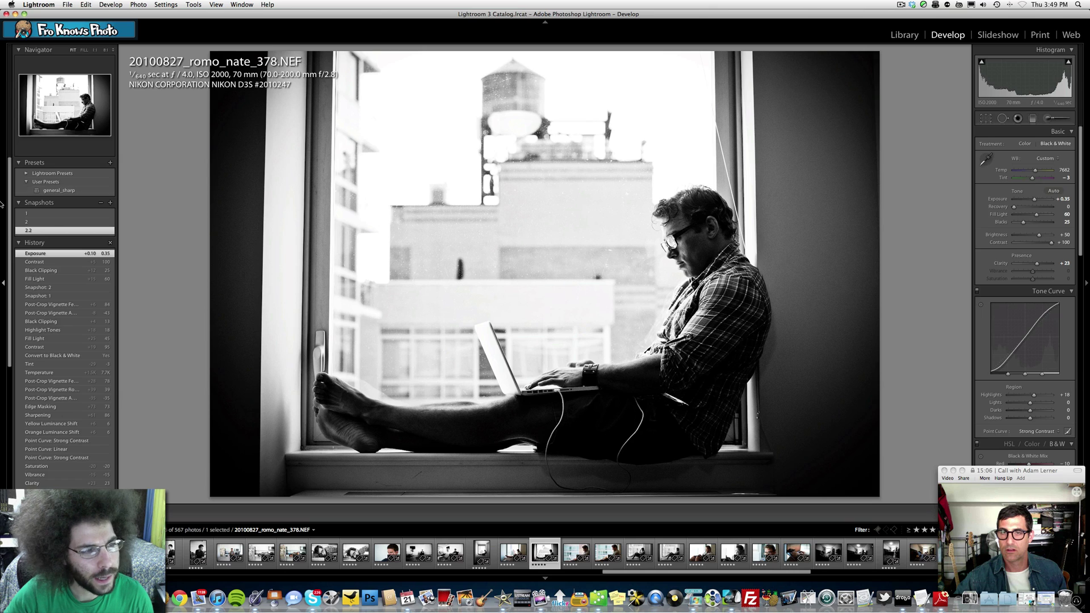
# - Return the photo to color snapshot 1 and reset its Clarity, Vibrance and Saturation to 0
pyautogui.click(53, 216)
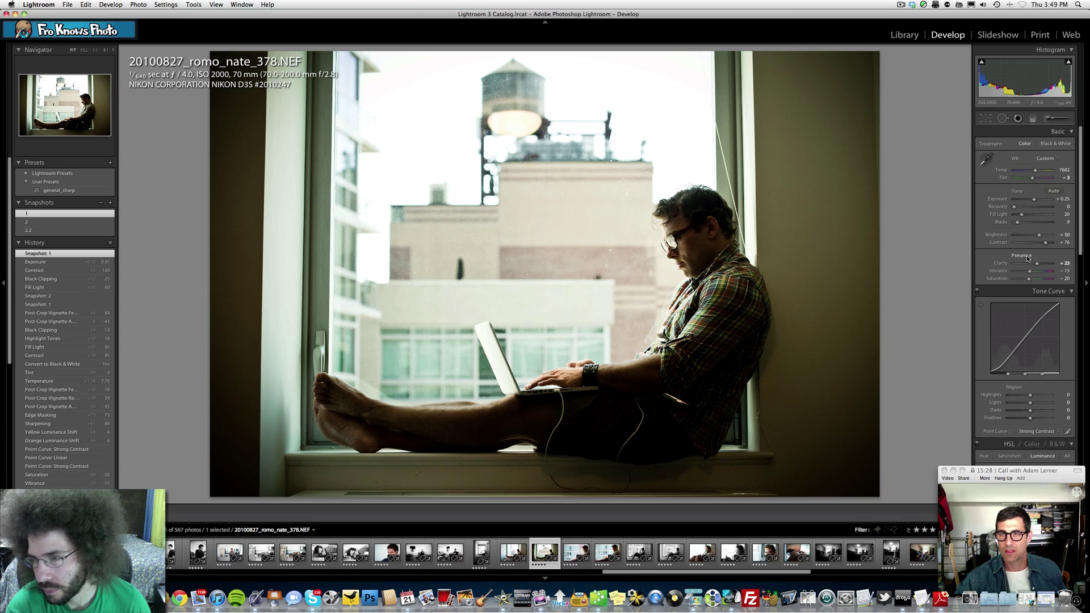
pyautogui.doubleClick(1003, 262)
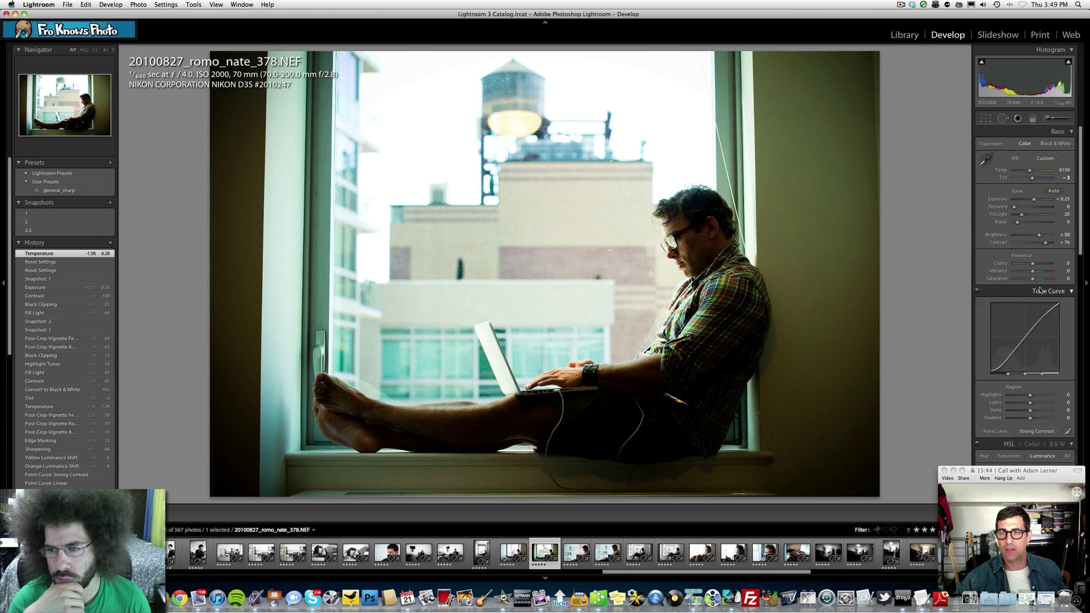
# - Cool the white balance of the color photo to a temperature of 5182 with a Tint of 0
pyautogui.moveTo(1030, 172); pyautogui.dragTo(1027, 171)
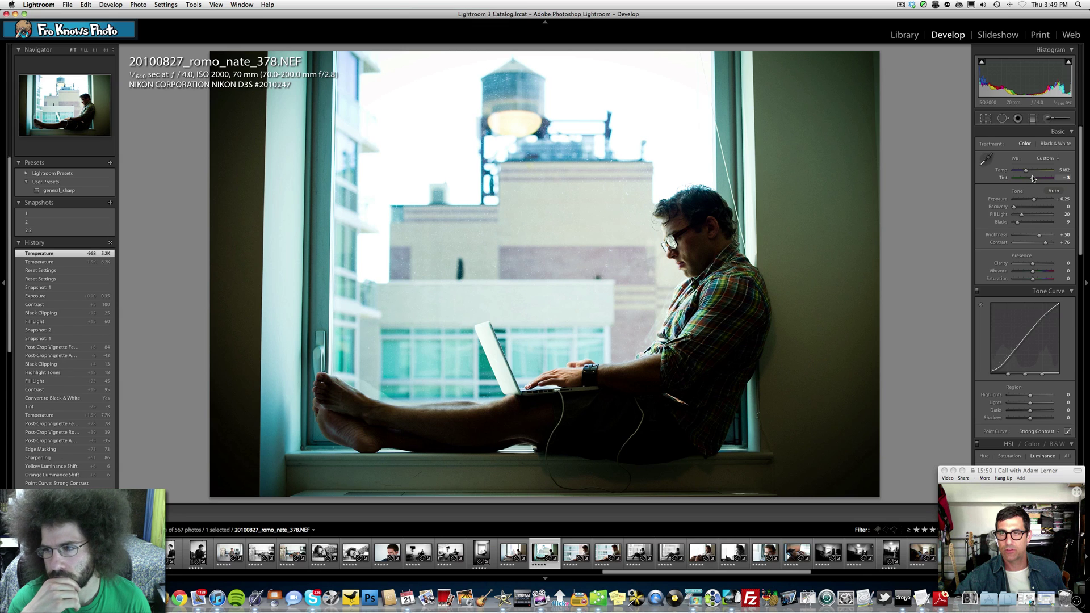
pyautogui.click(1065, 178)
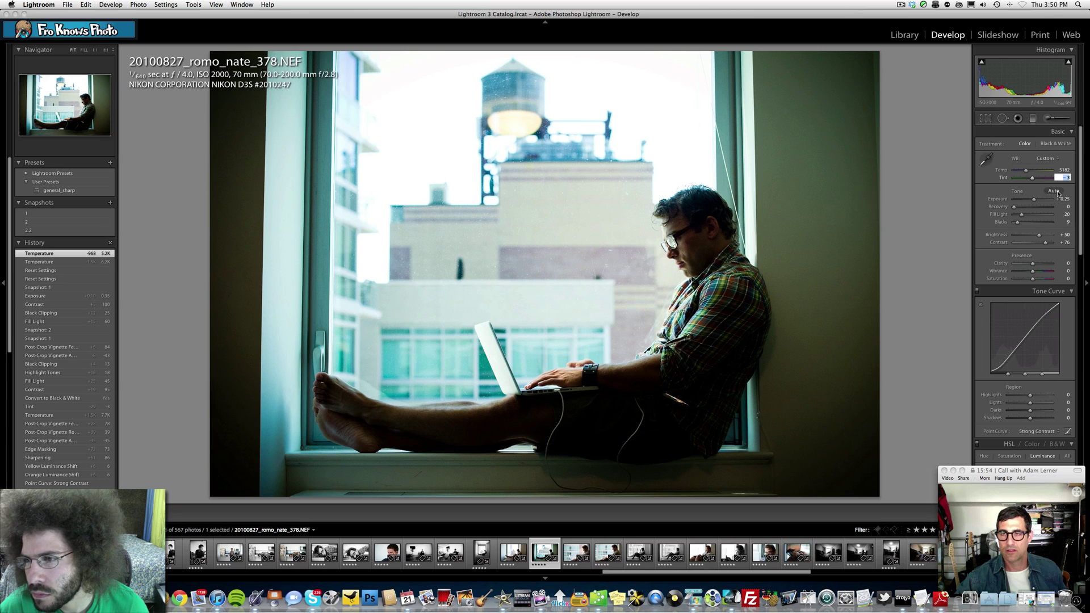
pyautogui.write('0')
pyautogui.press('Return')
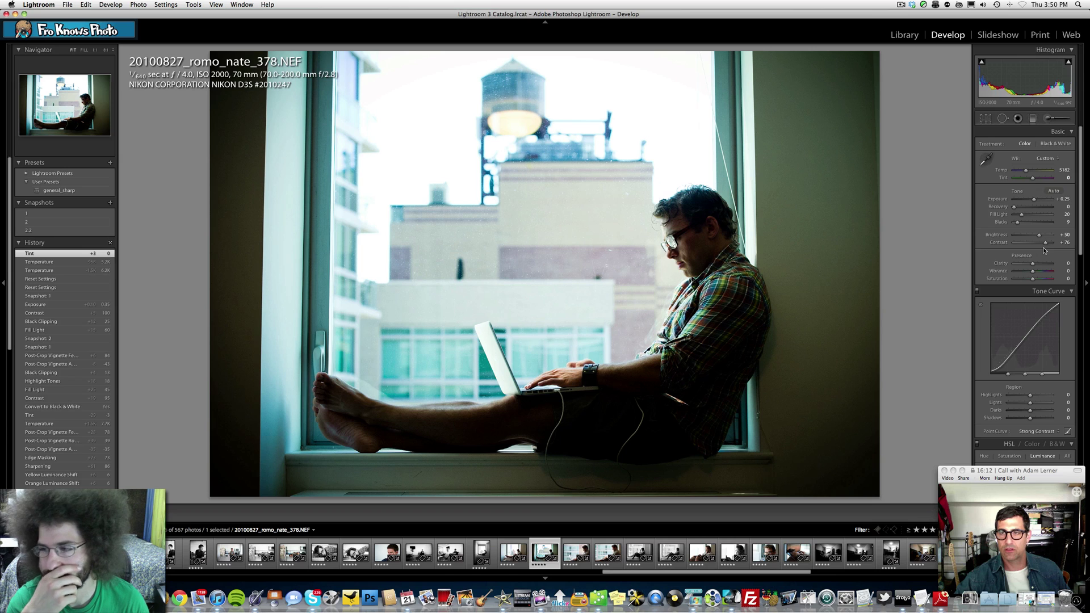
# - Set the color photo's Contrast to +40 and its Clarity to +24
pyautogui.click(1063, 243)
pyautogui.write('40')
pyautogui.press('Return')
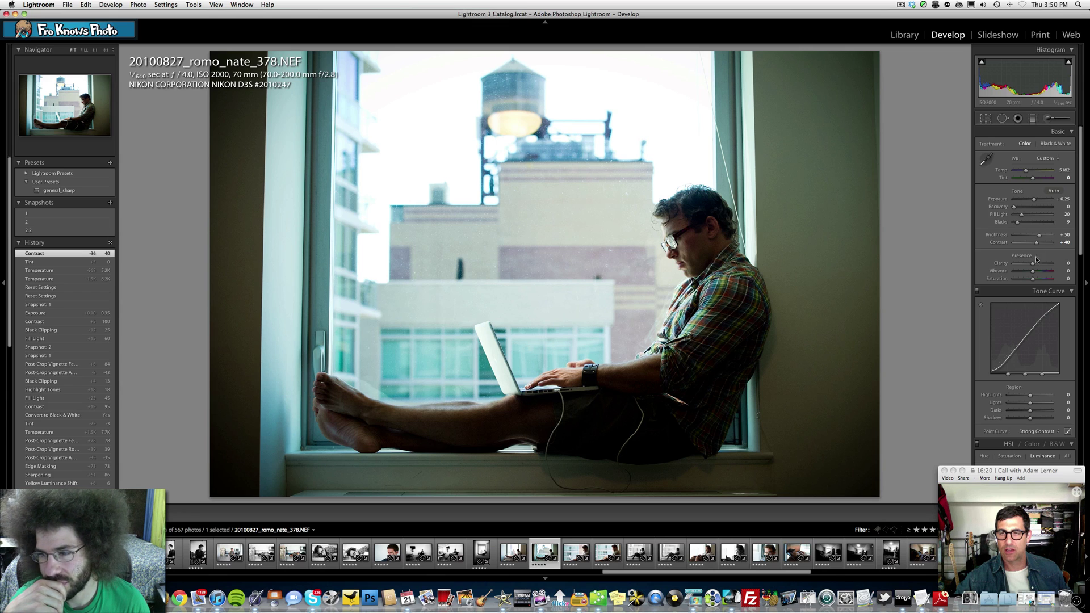
pyautogui.click(1063, 264)
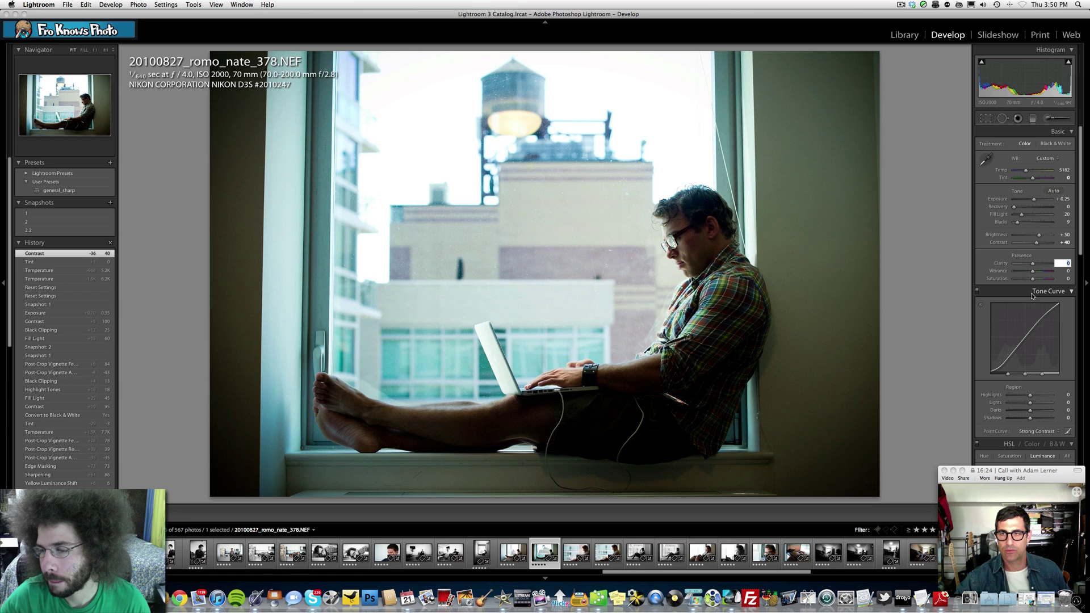
pyautogui.press('Return')
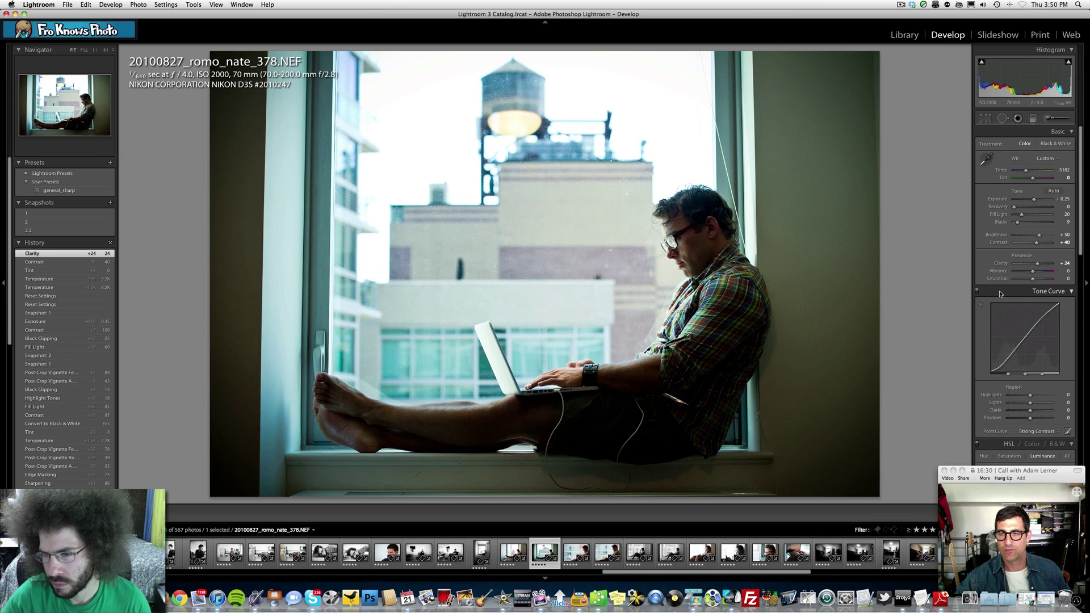
# - Set the tone curve's point curve to Medium Contrast and its Highlights region to +14
pyautogui.scroll(-5, 1000, 293)
pyautogui.click(1025, 309)
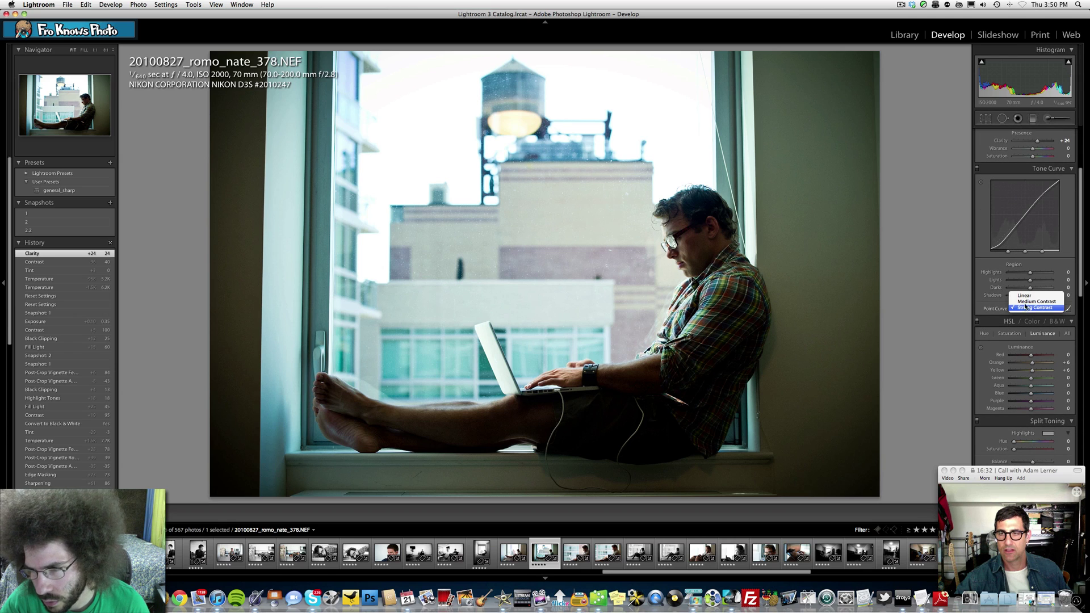
pyautogui.click(1025, 302)
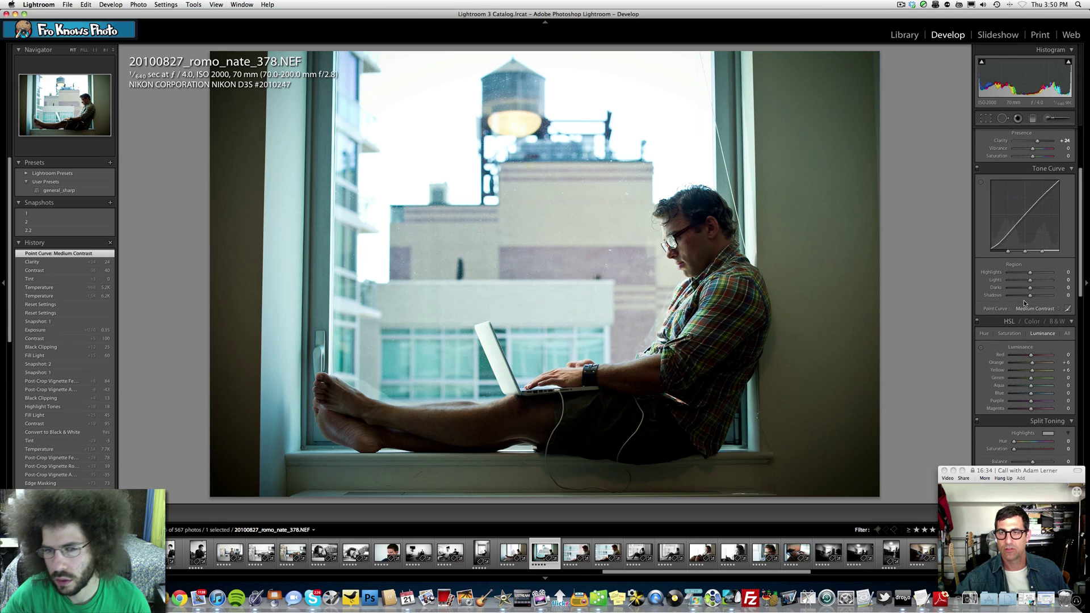
pyautogui.scroll(3, 1042, 308)
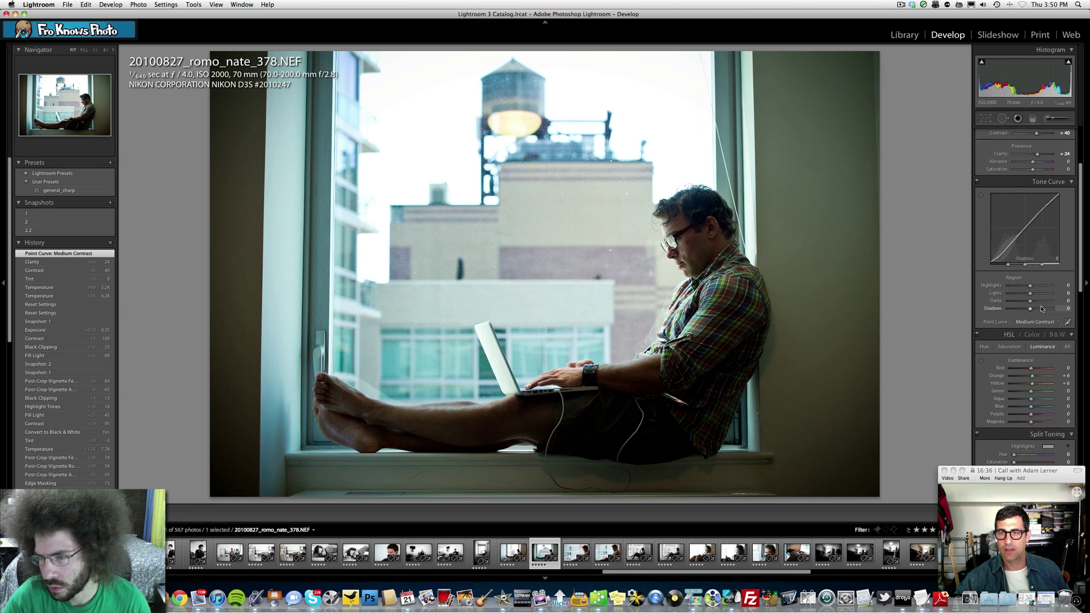
pyautogui.click(1062, 306)
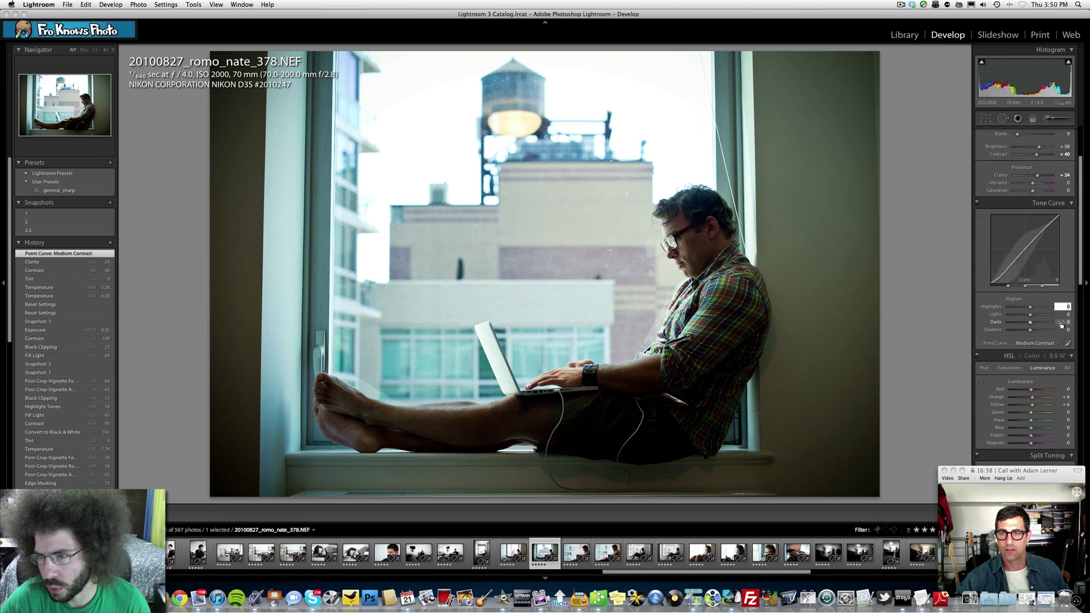
pyautogui.write('14')
pyautogui.press('Return')
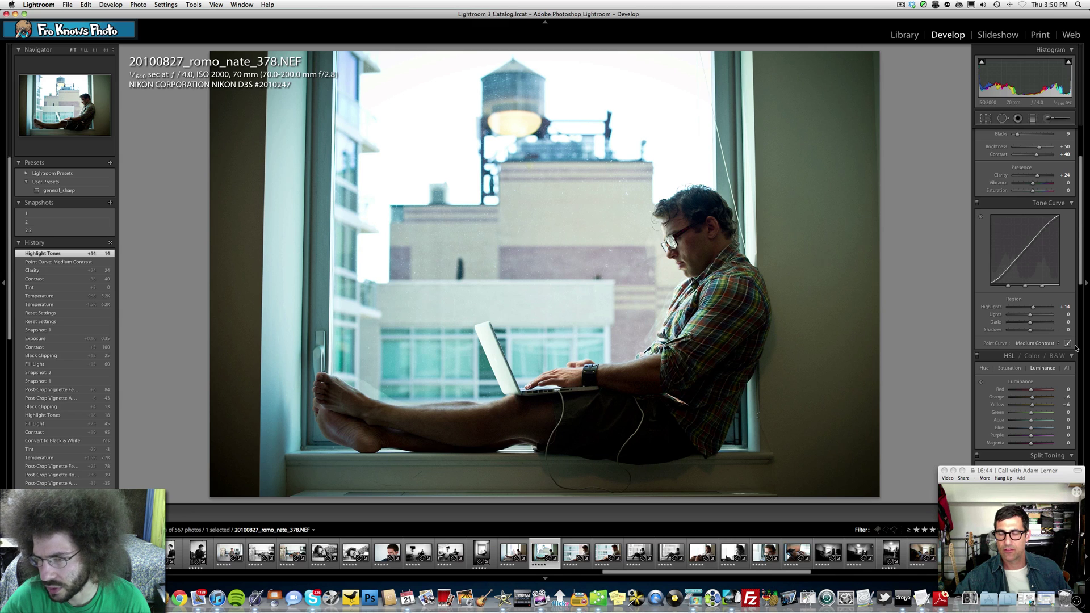
# - Save the cooler color look as a new snapshot named 1.2 and return the photo to snapshot 1
pyautogui.scroll(-5, 1003, 290)
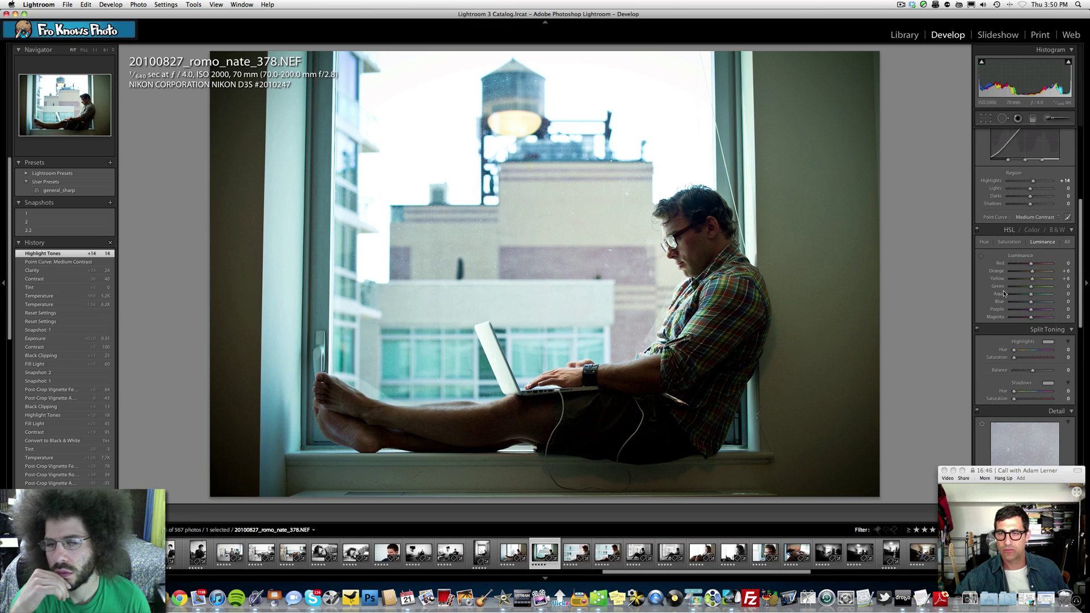
pyautogui.scroll(-12, 1003, 290)
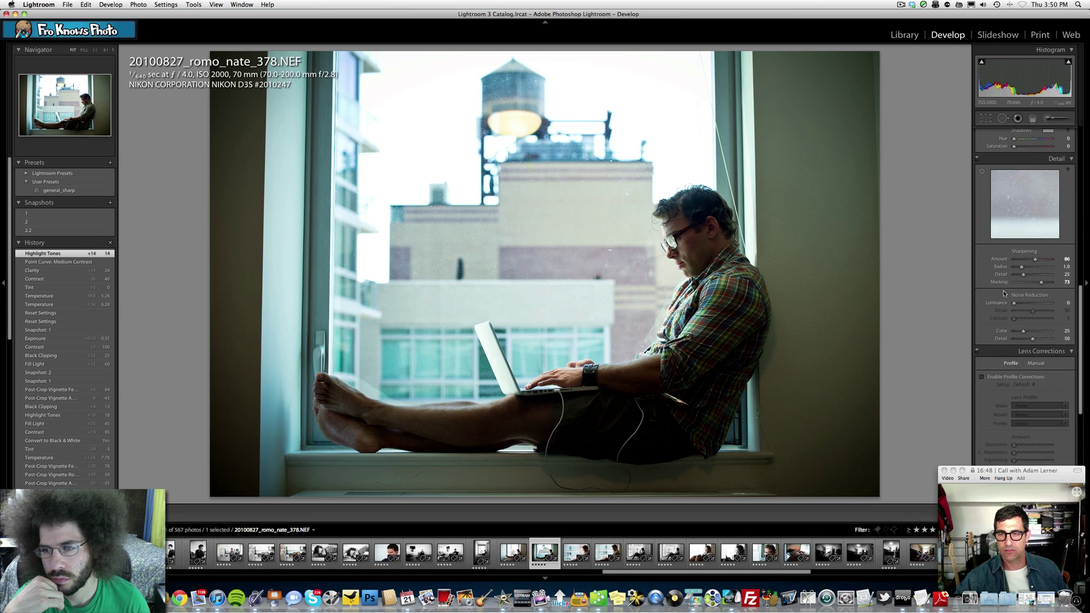
pyautogui.scroll(-3, 1003, 291)
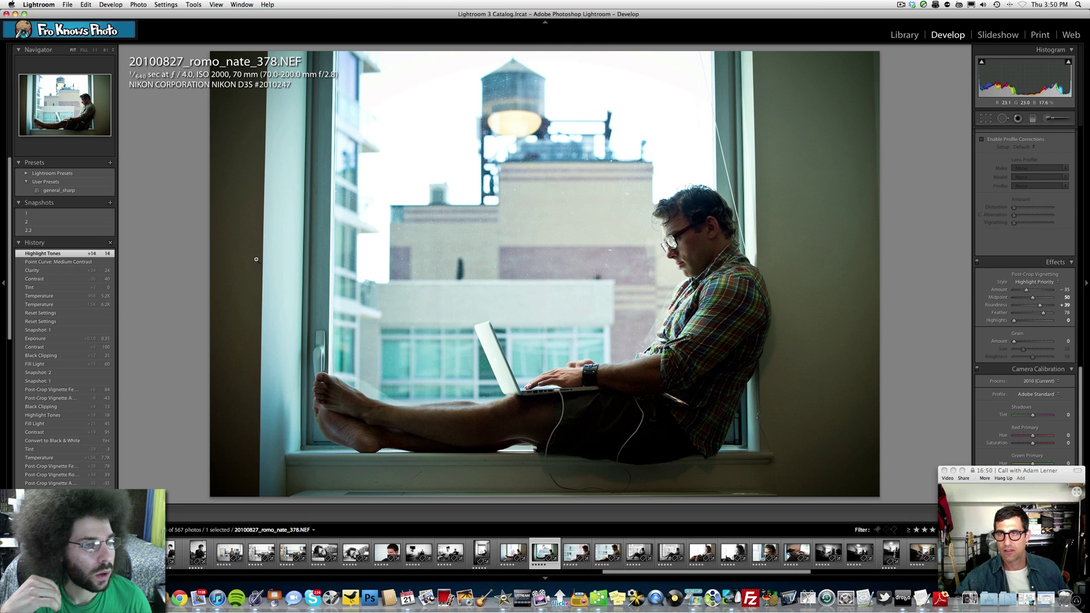
pyautogui.click(110, 205)
pyautogui.write('1.2')
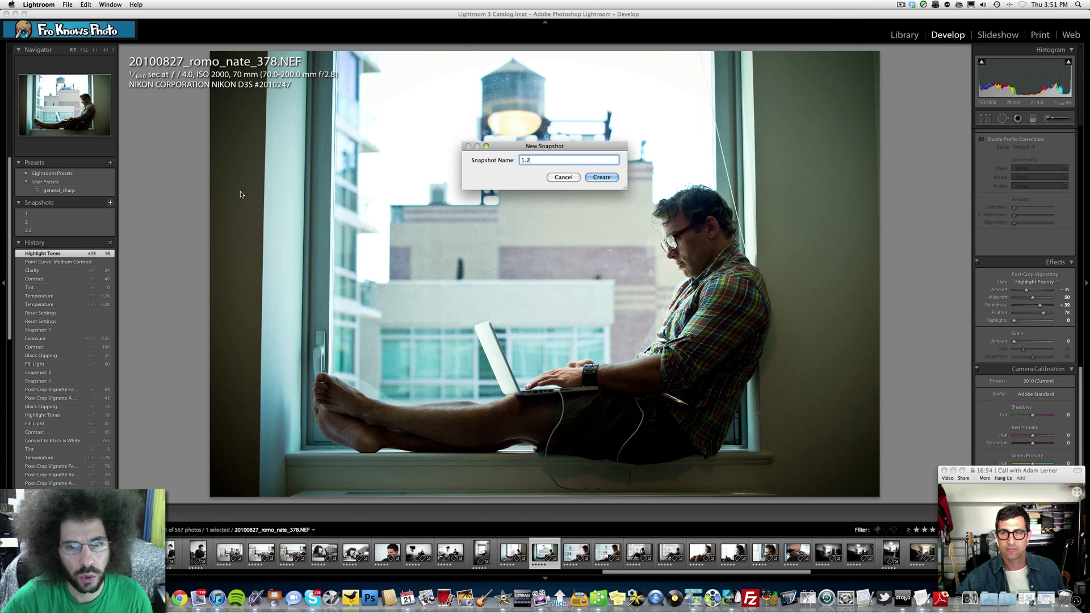
pyautogui.click(603, 178)
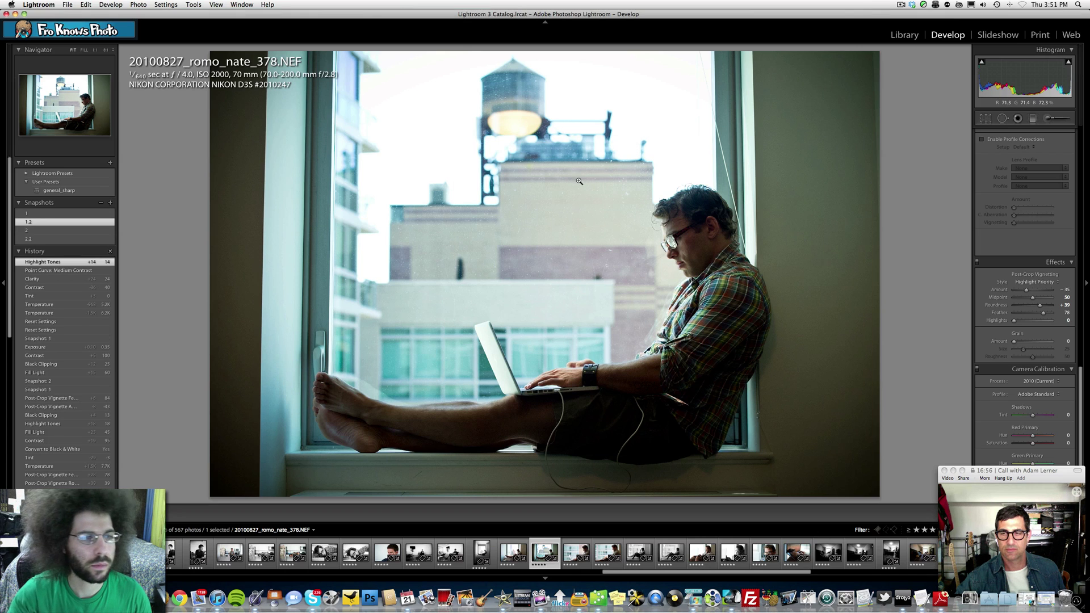
pyautogui.click(54, 215)
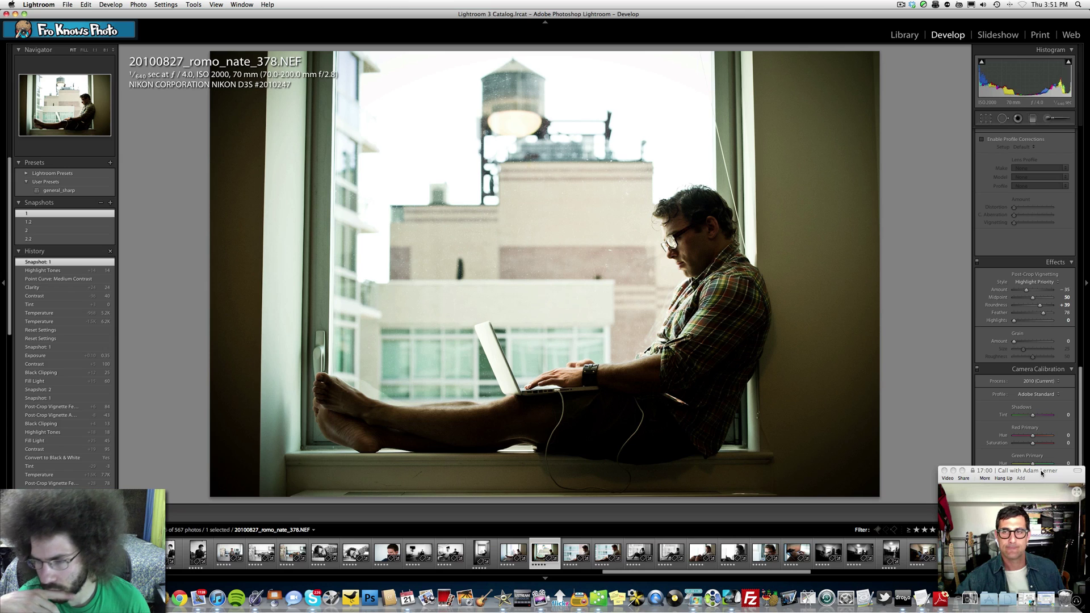
# - Switch to Skype, share the full screen in the ongoing video call, and return to Lightroom
pyautogui.click(964, 478)
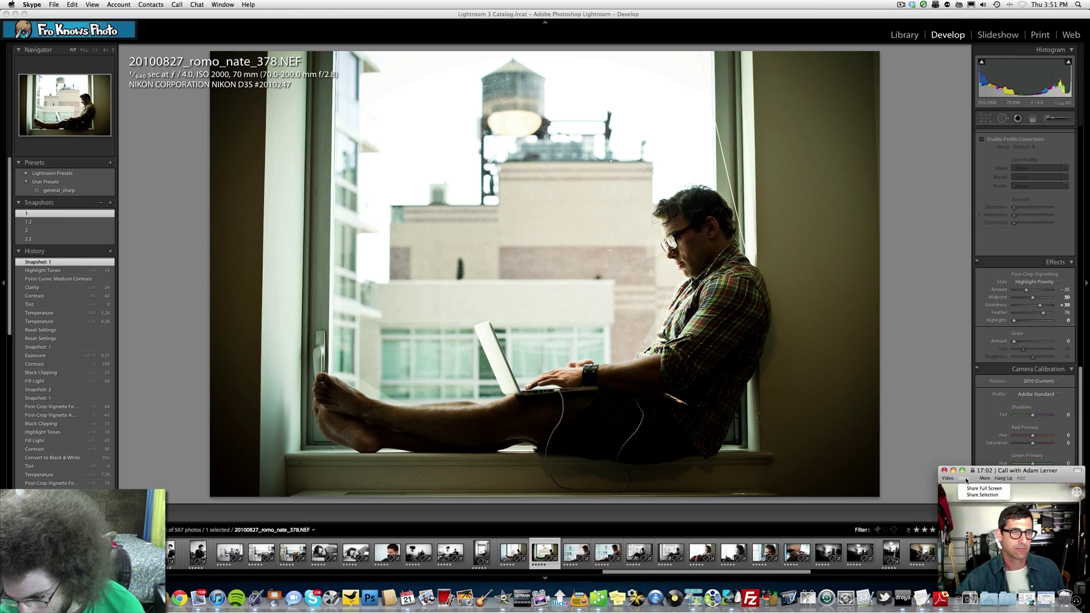
pyautogui.click(972, 488)
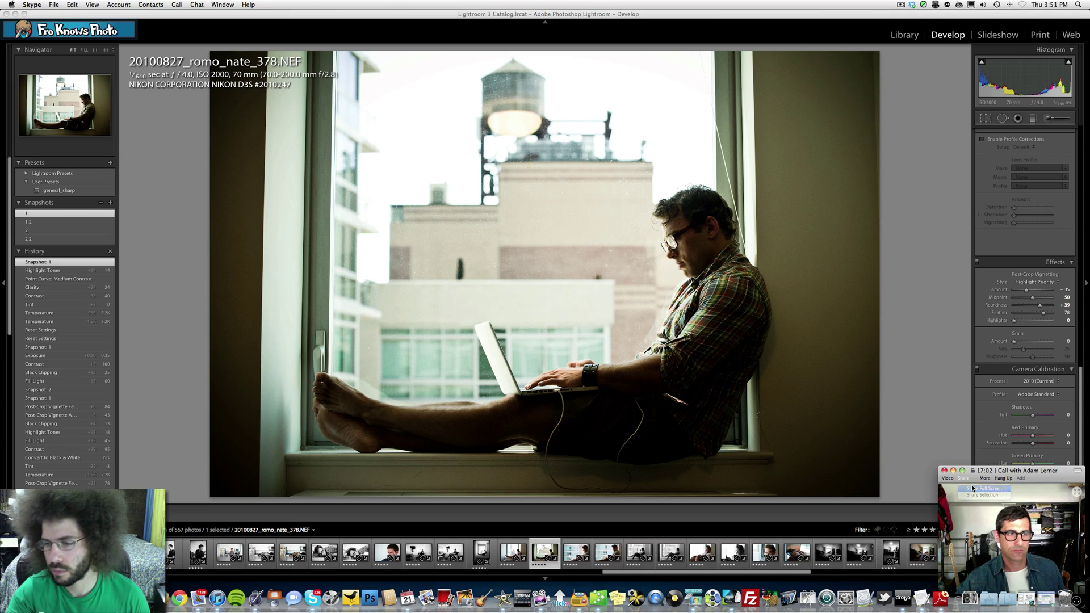
pyautogui.click(608, 203)
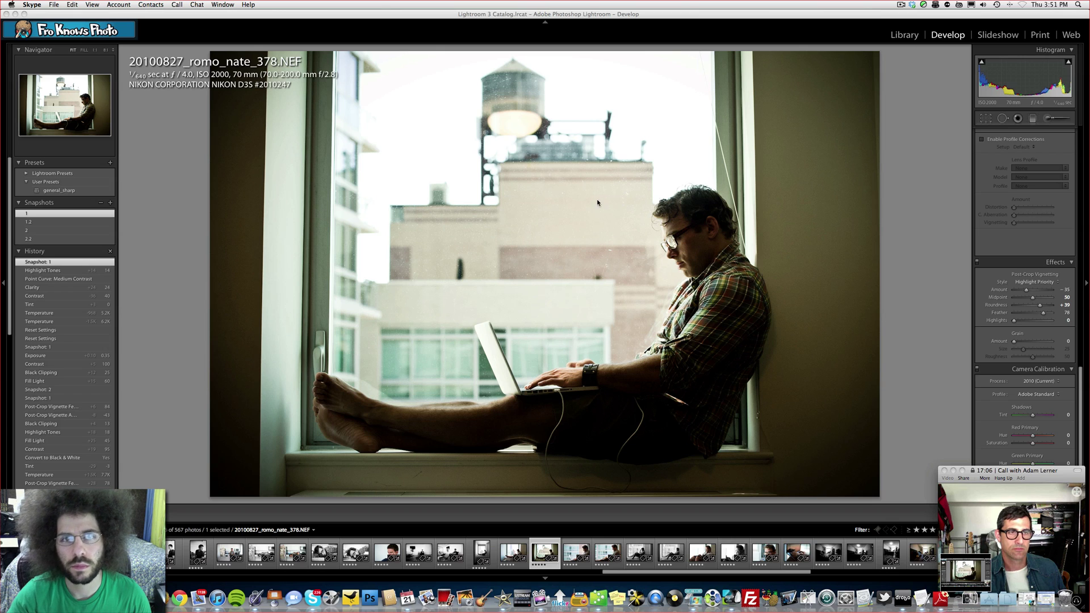
pyautogui.click(376, 14)
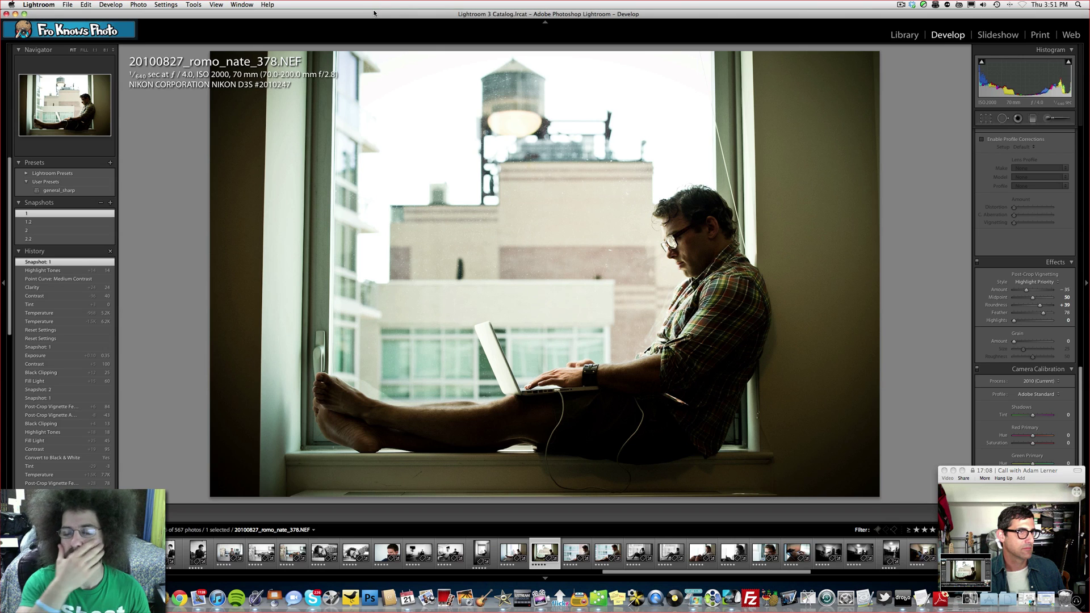
# - Compare the saved looks by viewing snapshots 1.2, 2 and 2.2 in turn, ending on snapshot 1
pyautogui.scroll(15, 1043, 146)
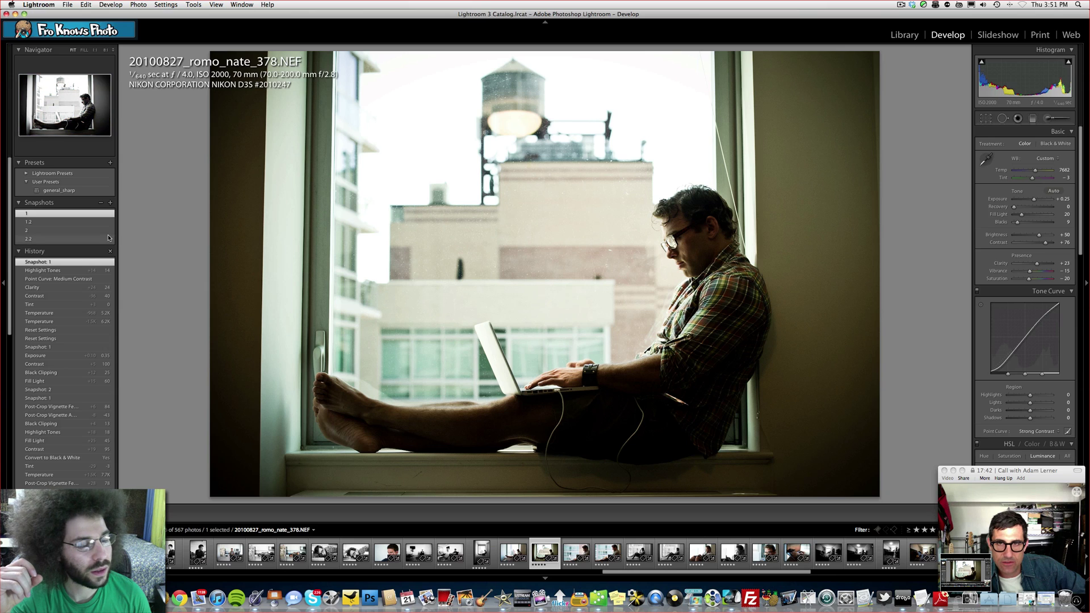
pyautogui.click(77, 222)
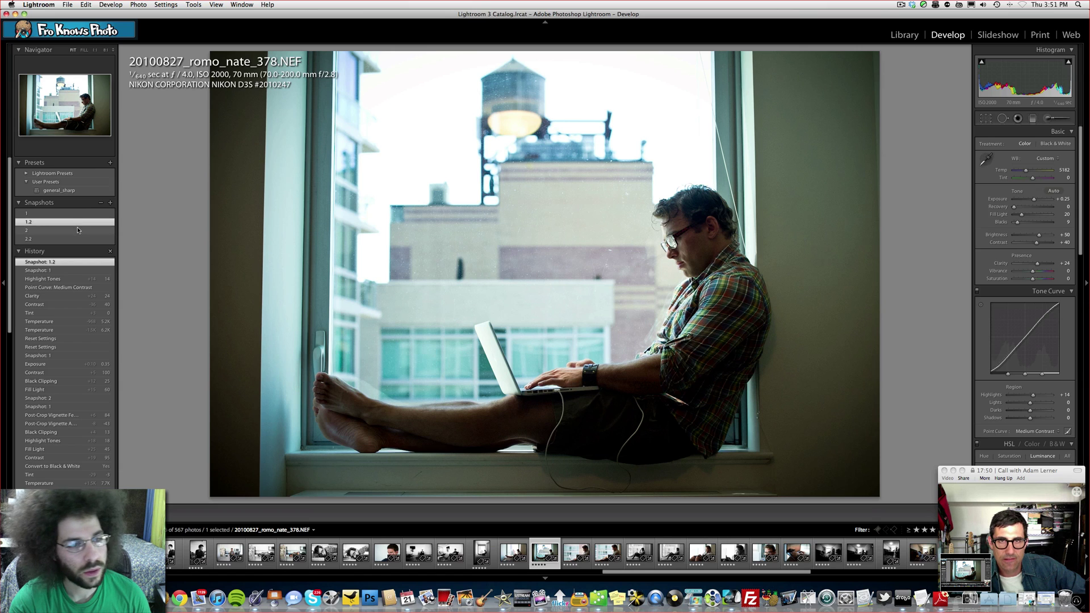
pyautogui.click(75, 231)
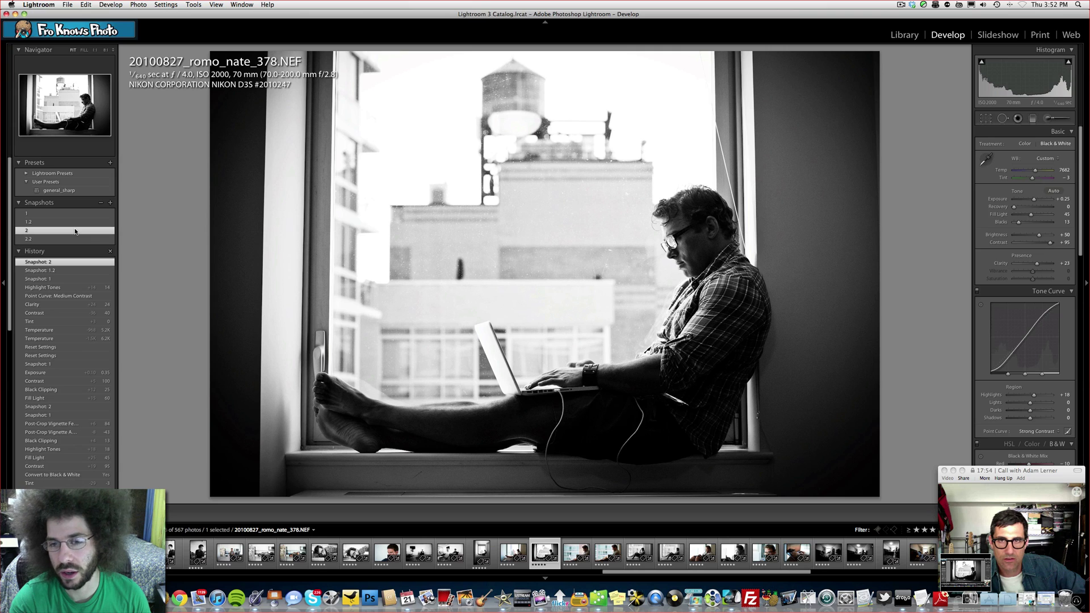
pyautogui.click(76, 239)
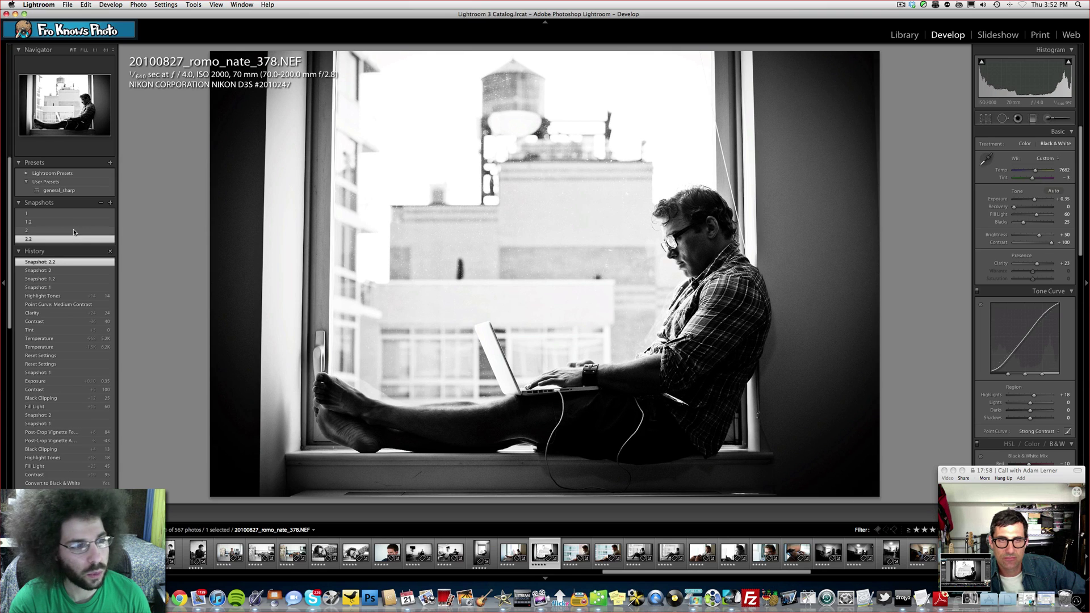
pyautogui.click(74, 230)
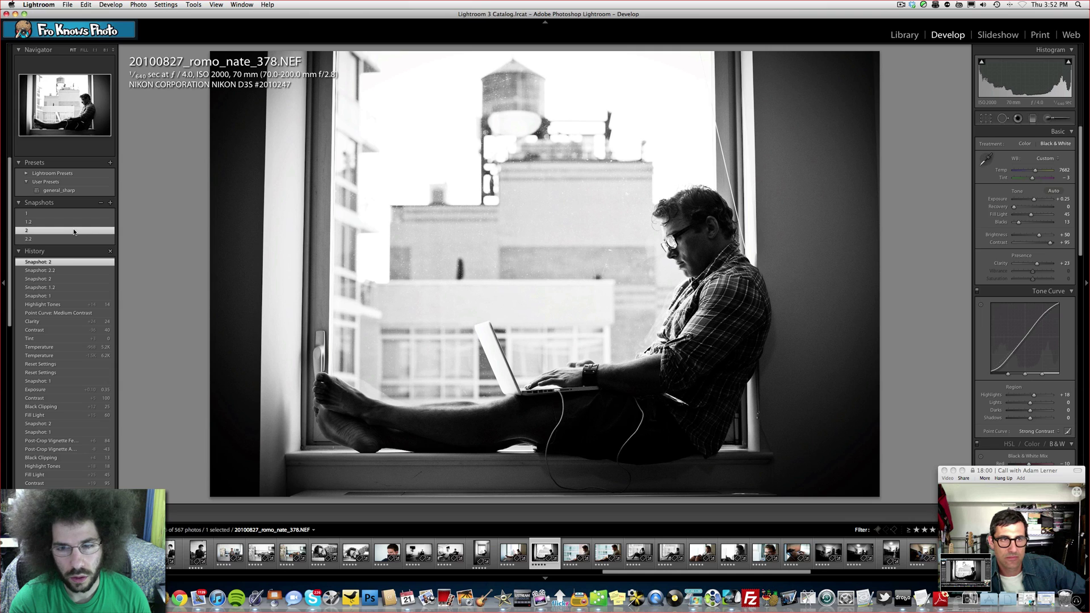
pyautogui.click(77, 239)
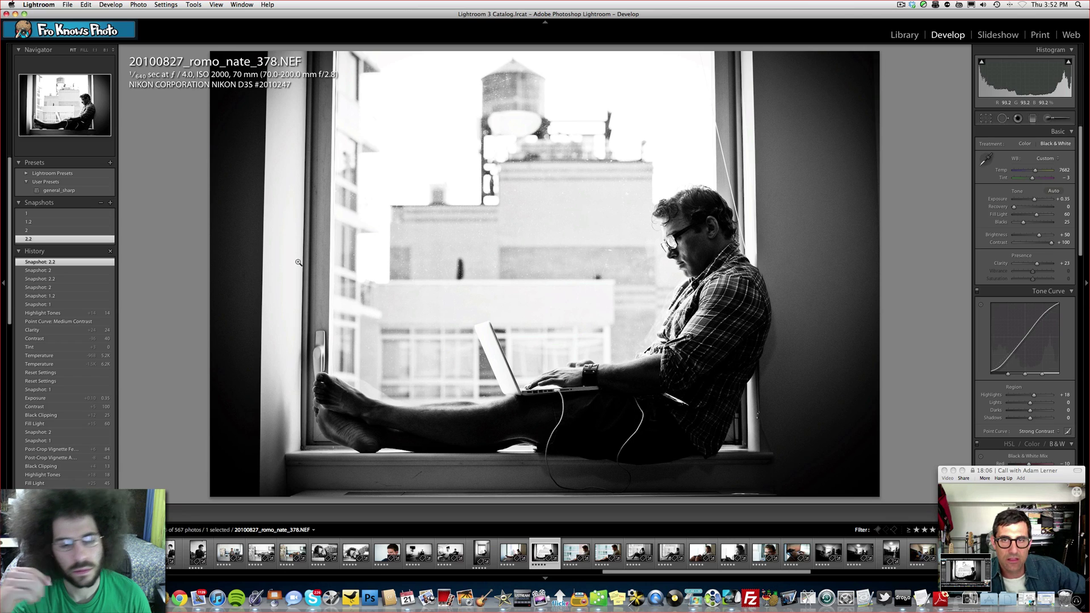
pyautogui.click(56, 223)
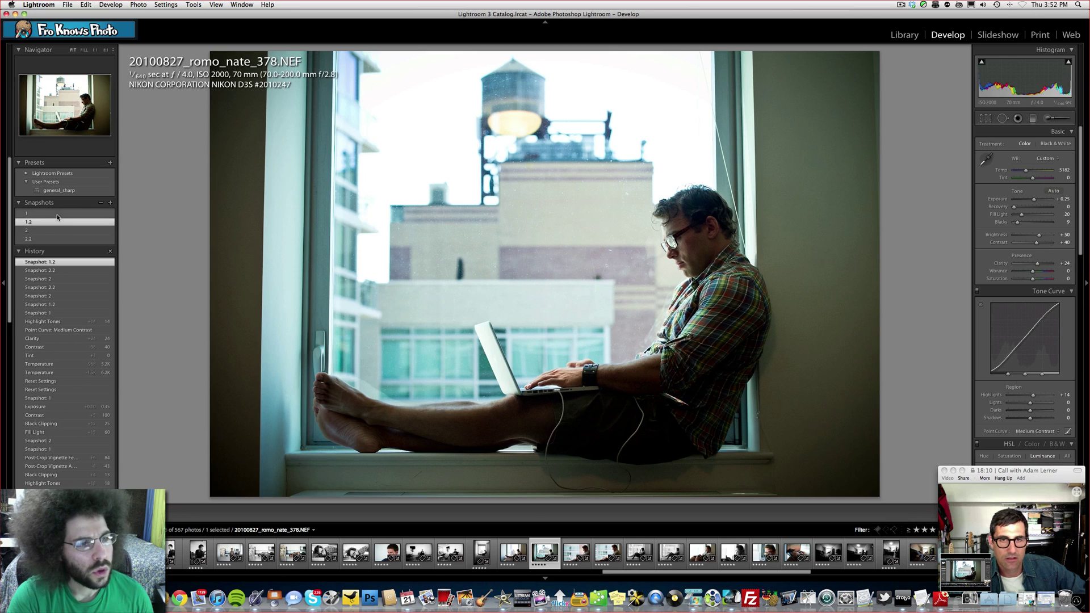
pyautogui.click(56, 215)
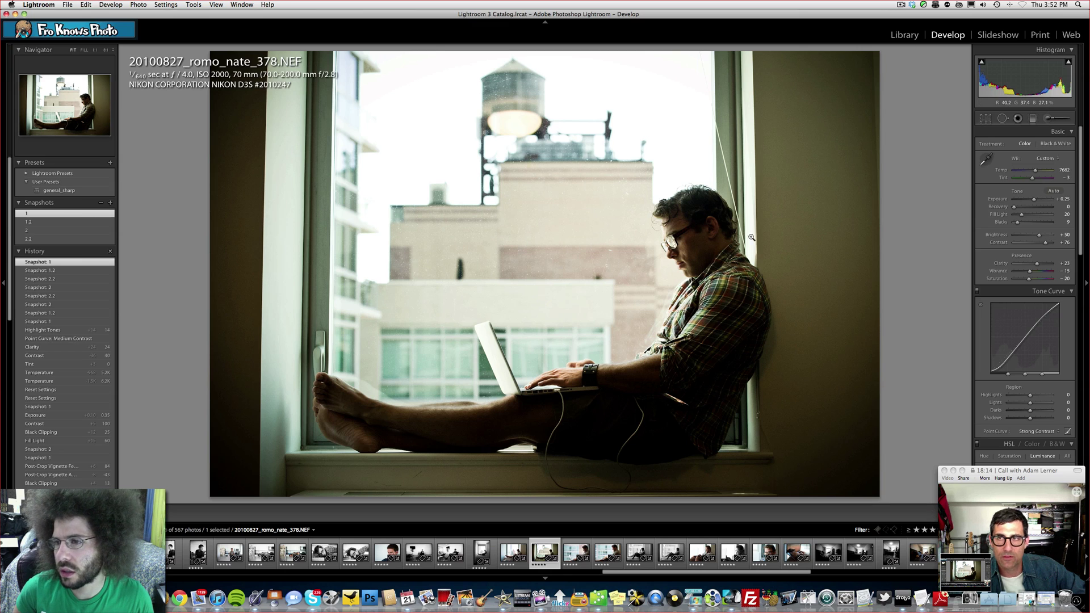
# - Set the warm color photo's white balance to a temperature of 6886 with a Tint of +3
pyautogui.moveTo(1037, 172); pyautogui.dragTo(1032, 180)
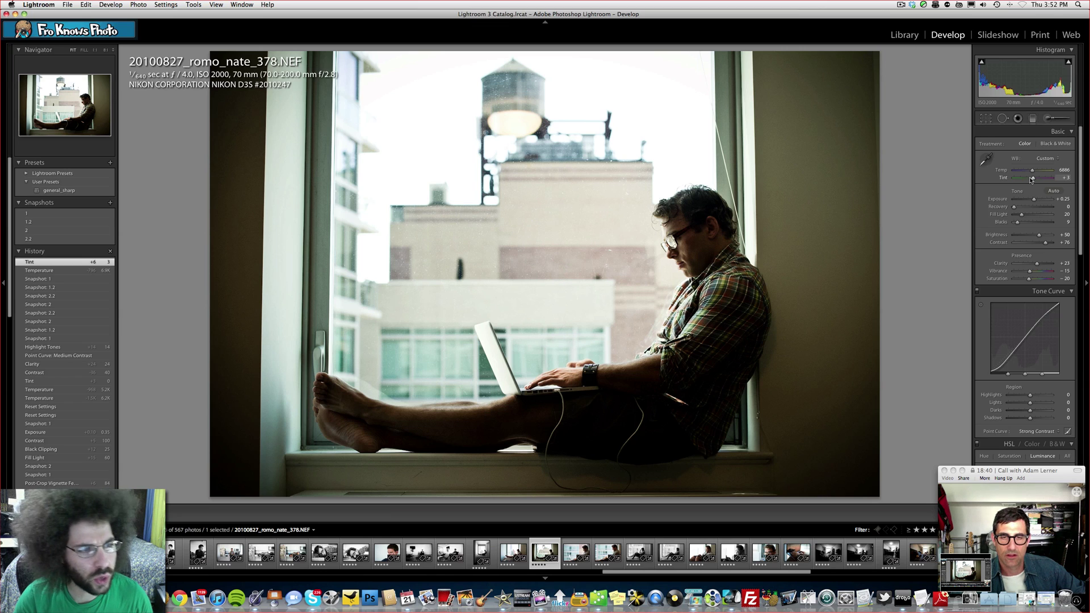
# - View the 9/13/10 export state from the photo's history and compare it with snapshot 2.2
pyautogui.scroll(-4, 58, 373)
pyautogui.scroll(-10, 60, 372)
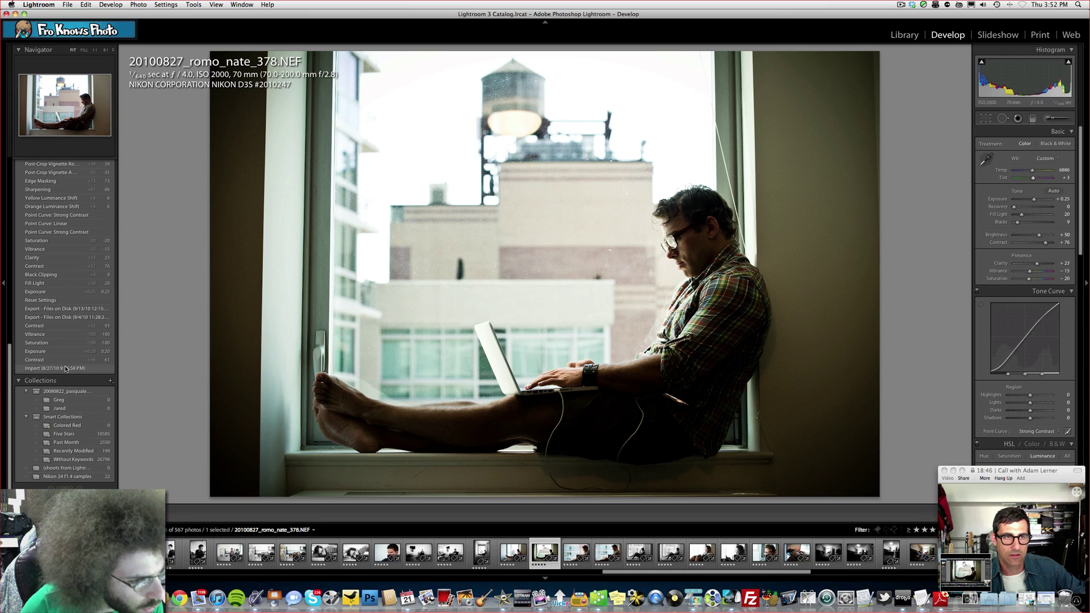
pyautogui.scroll(5, 66, 368)
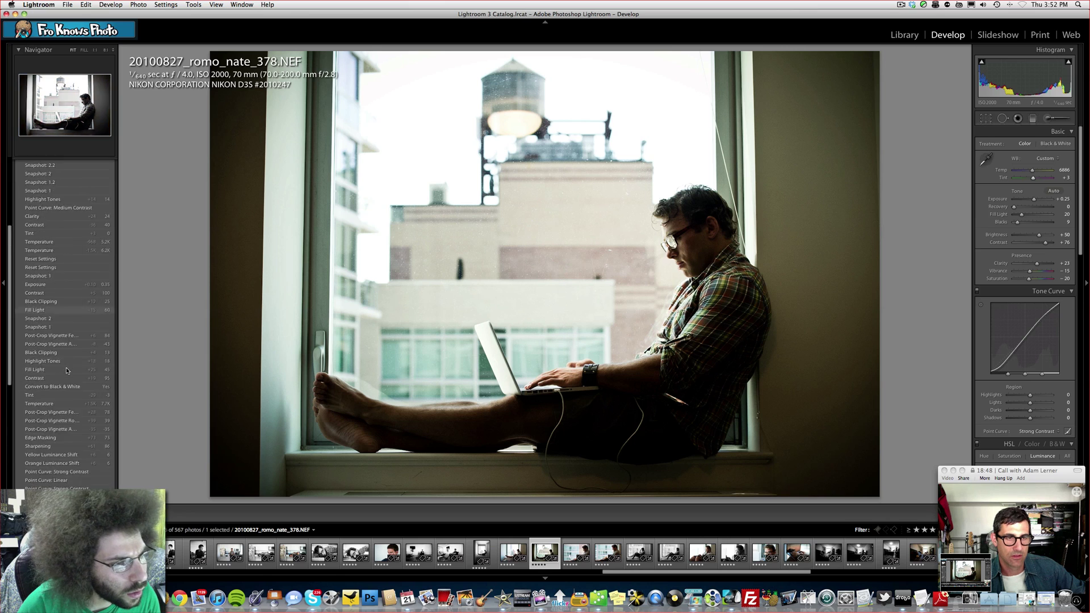
pyautogui.scroll(-1, 66, 366)
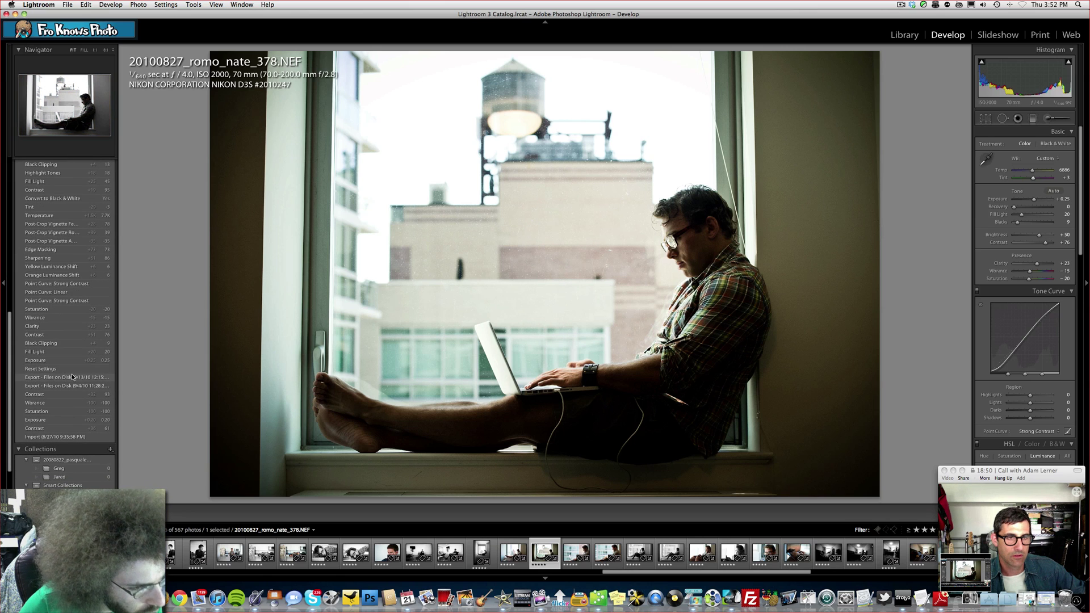
pyautogui.click(72, 377)
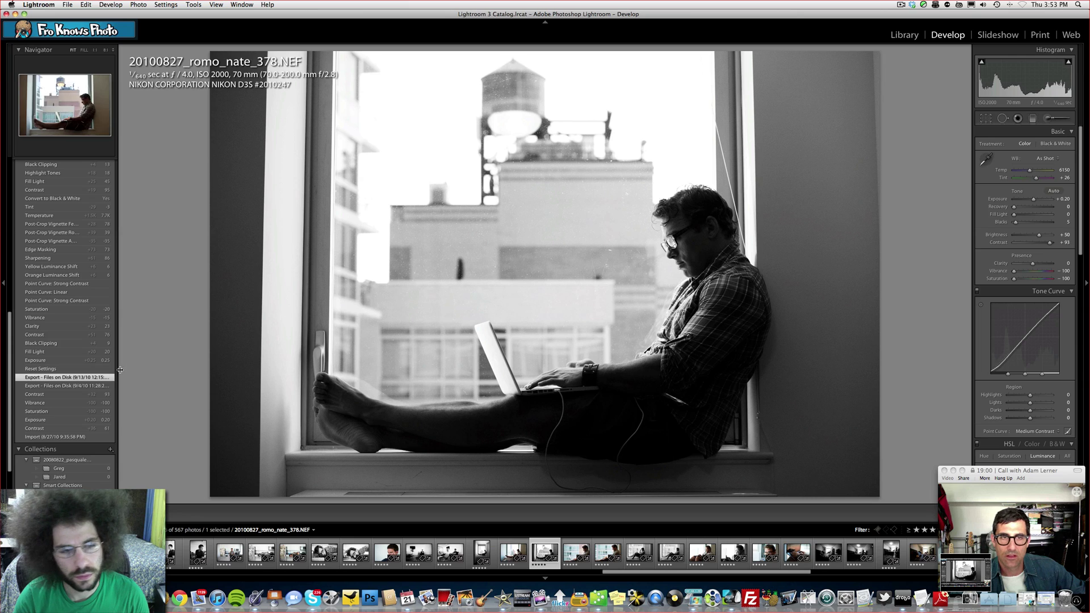
pyautogui.scroll(10, 90, 363)
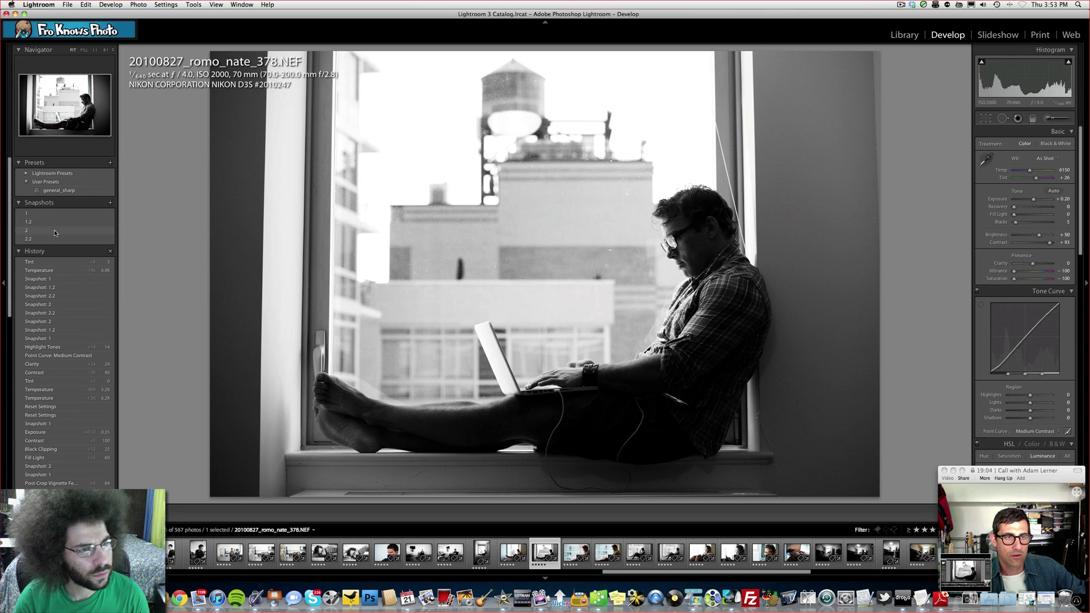
pyautogui.click(55, 235)
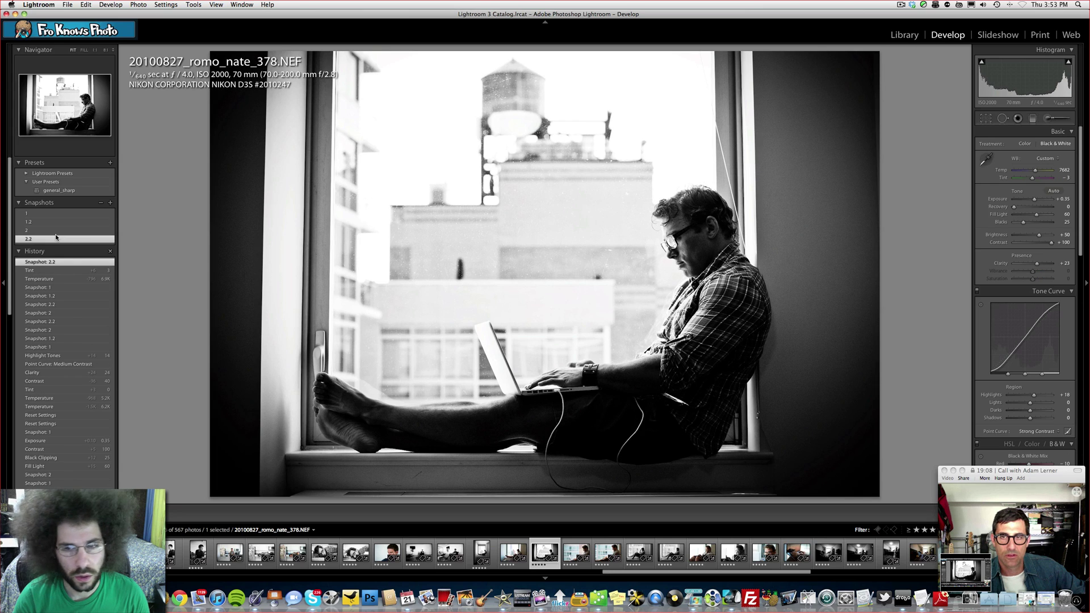
# - Return the photo to its 9/13/10 export state in the history and set the Exposure to +0.25
pyautogui.scroll(-8, 75, 322)
pyautogui.scroll(-5, 75, 322)
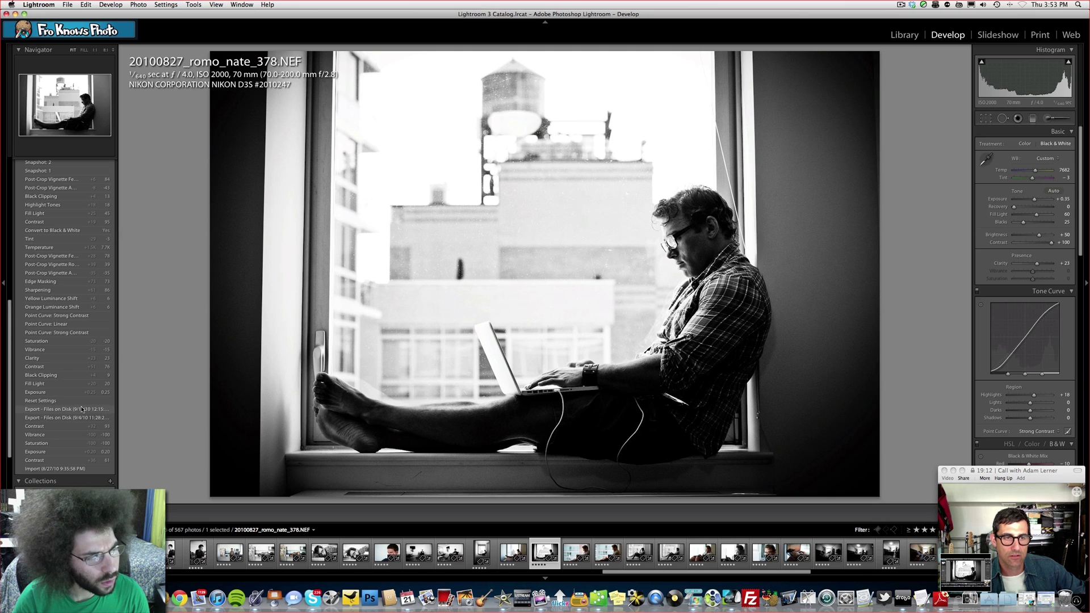
pyautogui.click(83, 411)
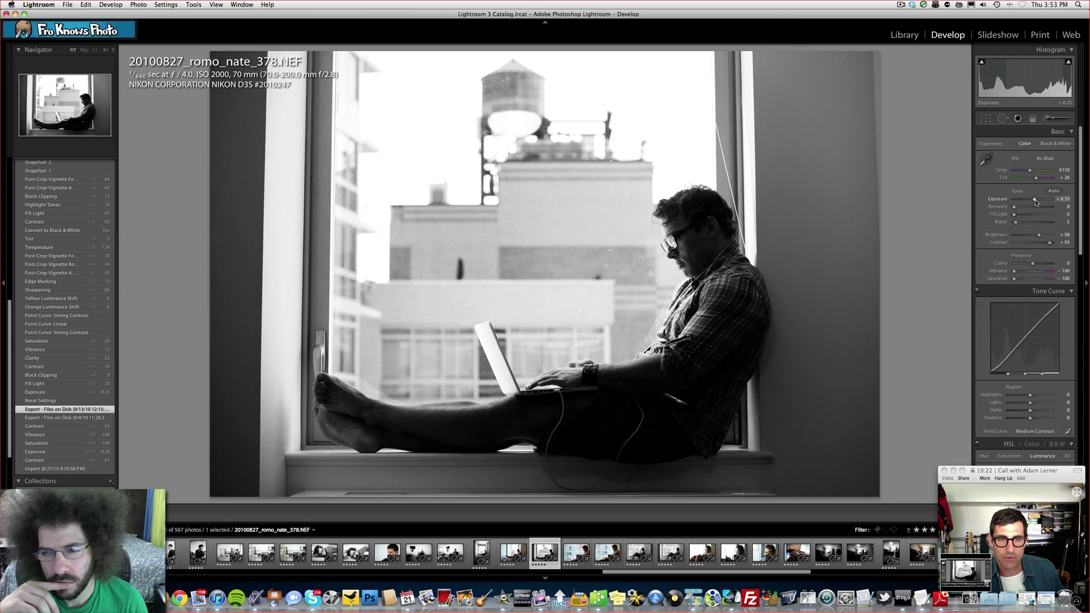
pyautogui.press('Up')
# - Save the older black-and-white export look as a new snapshot named 4
pyautogui.scroll(-10, 1036, 244)
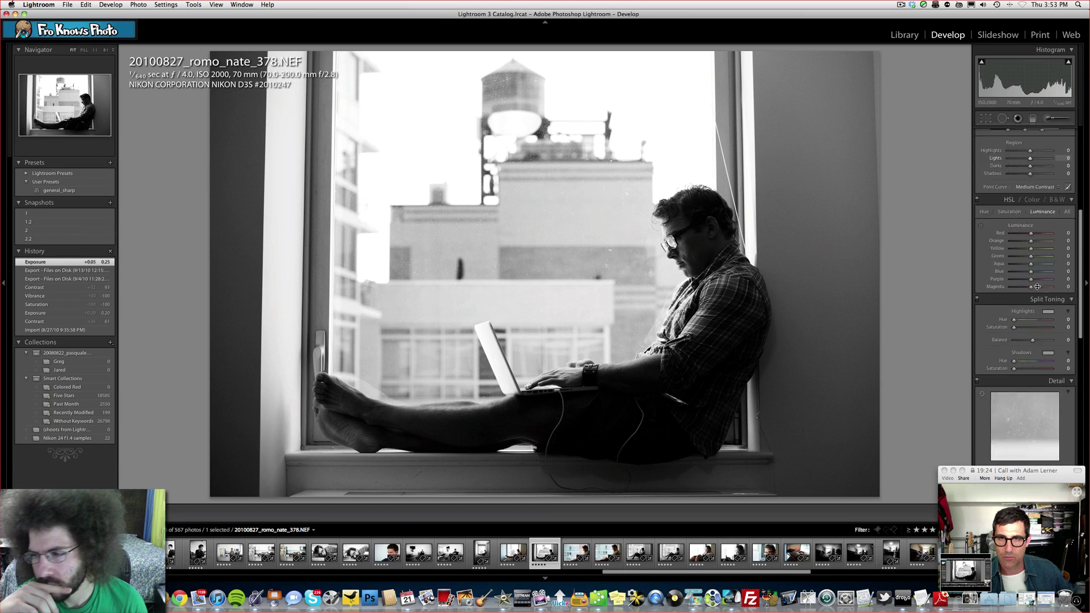
pyautogui.scroll(-8, 1037, 285)
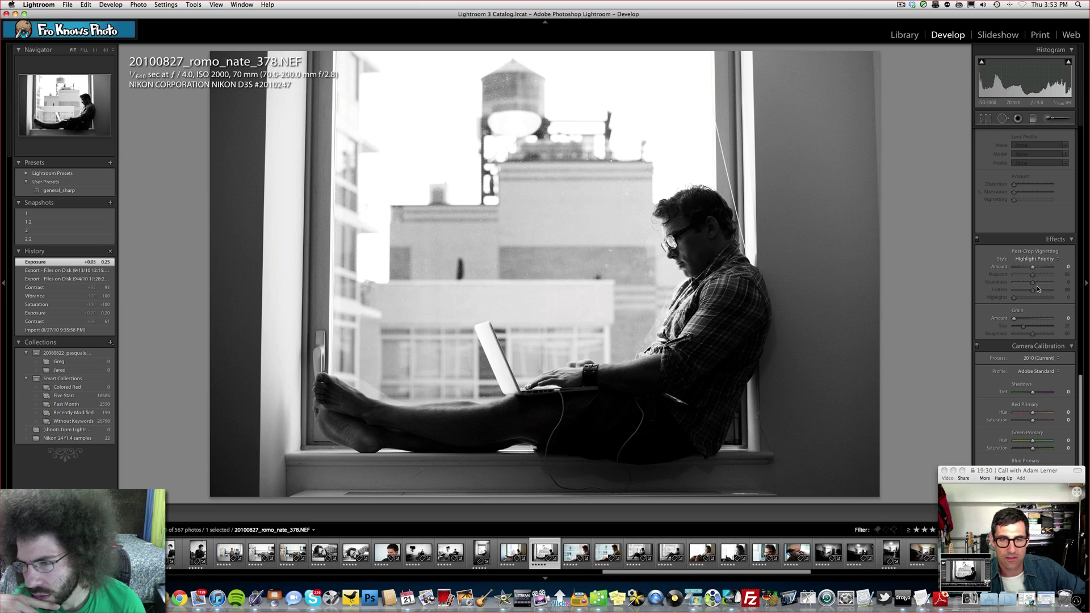
pyautogui.scroll(10, 1036, 285)
pyautogui.click(110, 203)
pyautogui.write('4')
pyautogui.press('Return')
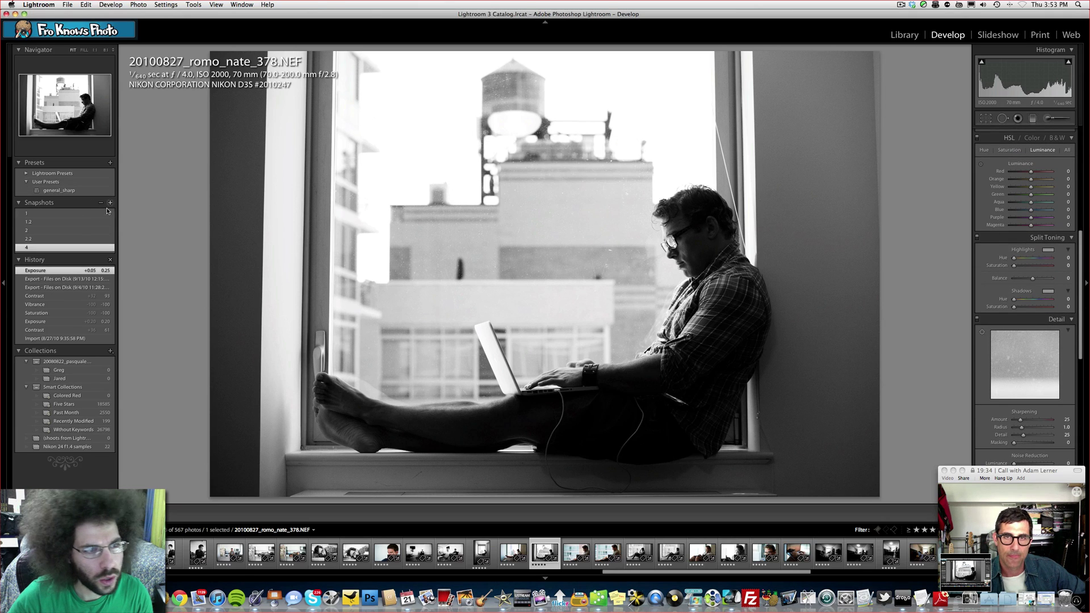
# - Compare the two black-and-white looks stored in snapshots 2.2 and 4
pyautogui.click(78, 240)
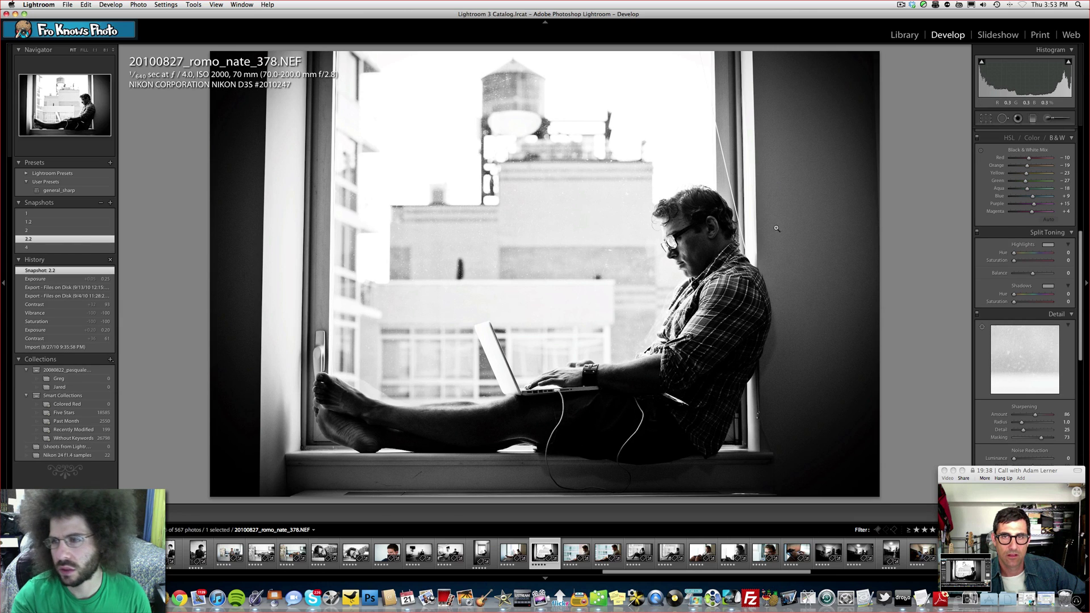
pyautogui.scroll(5, 1025, 256)
pyautogui.click(67, 248)
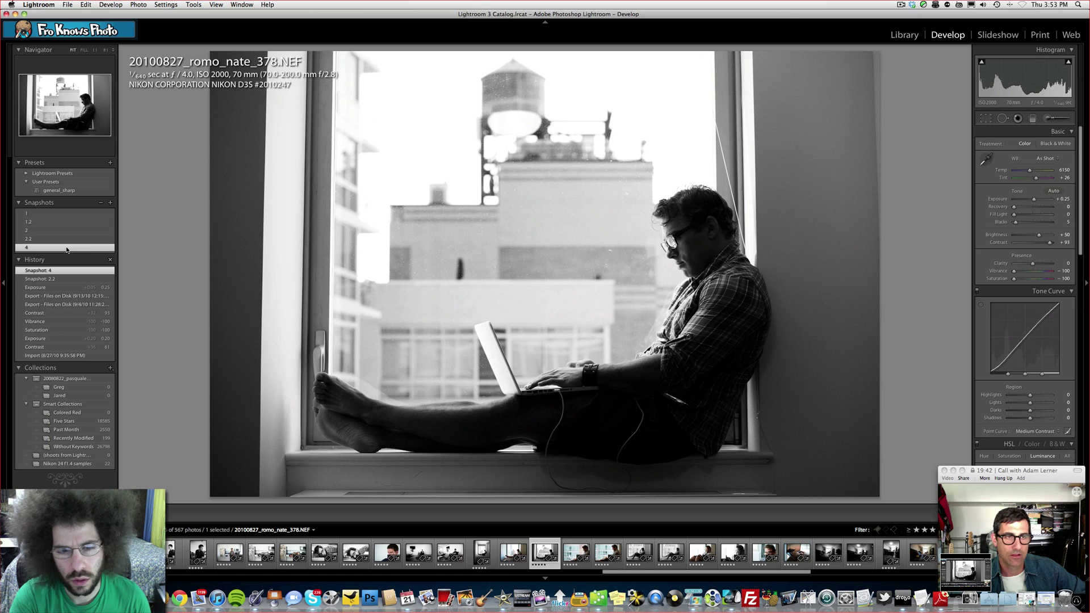
pyautogui.click(67, 241)
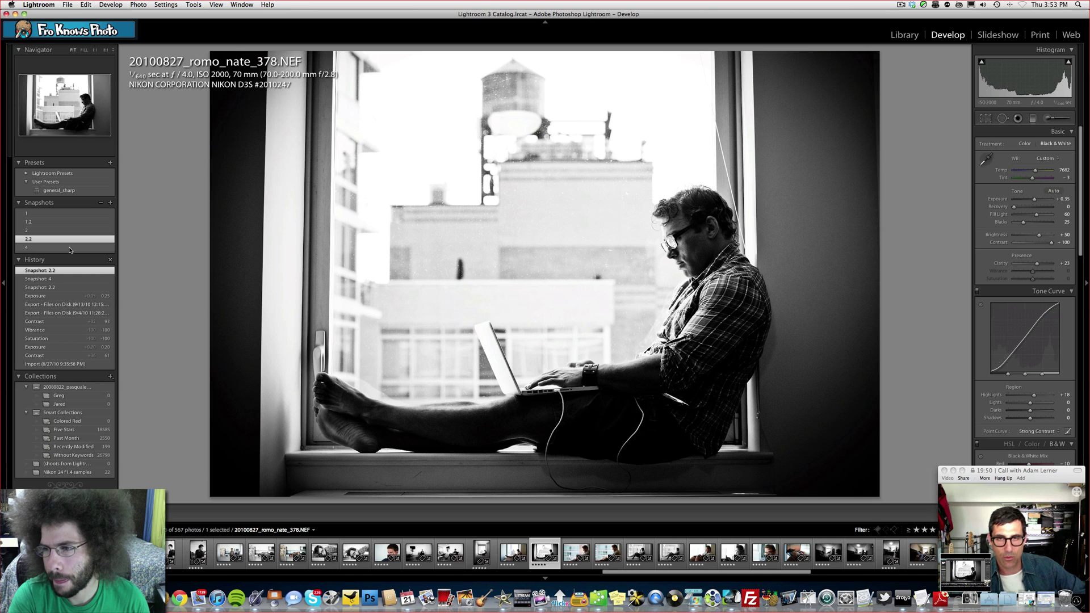
# - Return to snapshot 4 and set its Contrast to +100, Fill Light to 31 and Blacks to 28
pyautogui.click(69, 249)
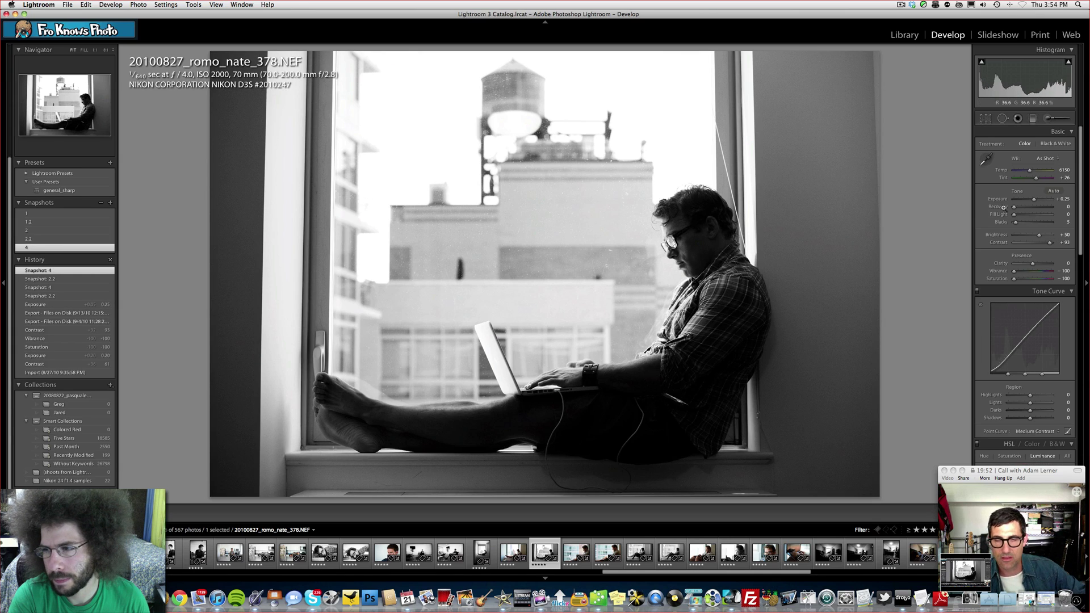
pyautogui.moveTo(1049, 242); pyautogui.dragTo(1025, 222)
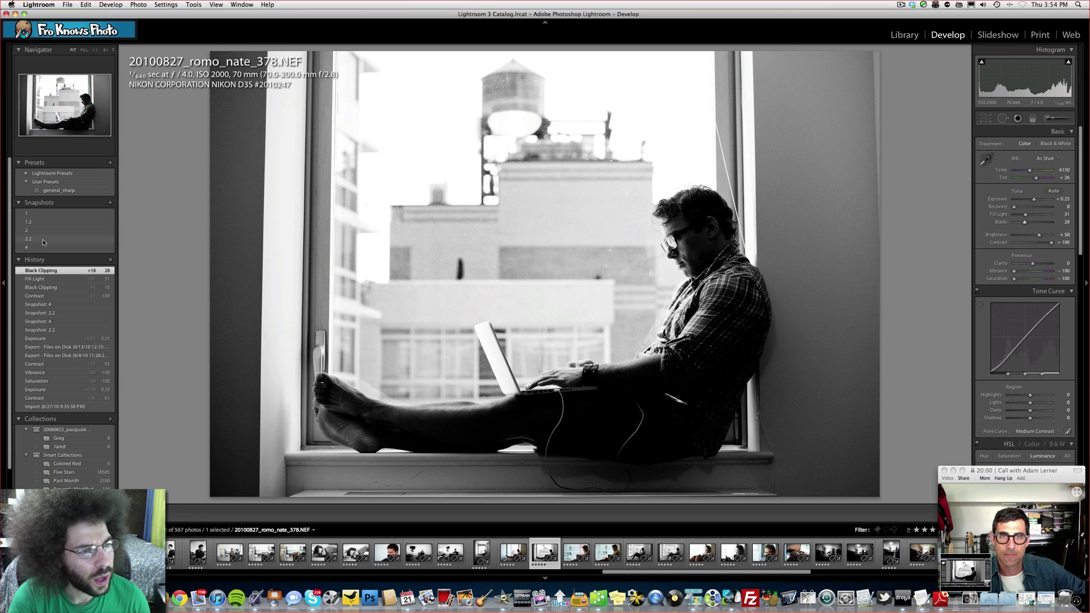
# - Check snapshot 2.2, try snapshot 4 with the tone curve Highlights at +41 and a higher Exposure, and restore snapshot 4
pyautogui.click(42, 239)
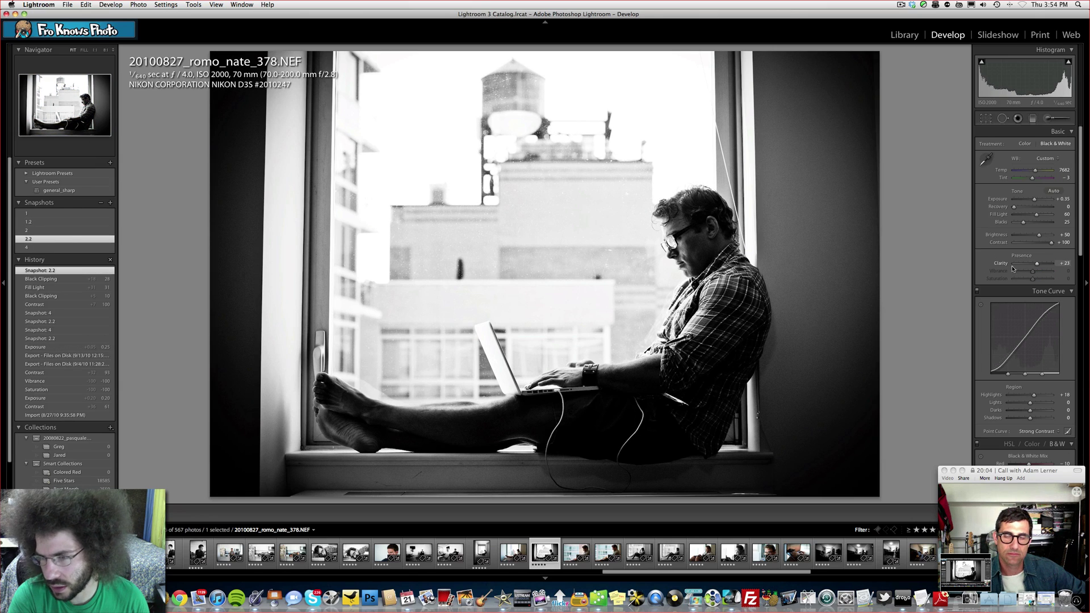
pyautogui.click(56, 247)
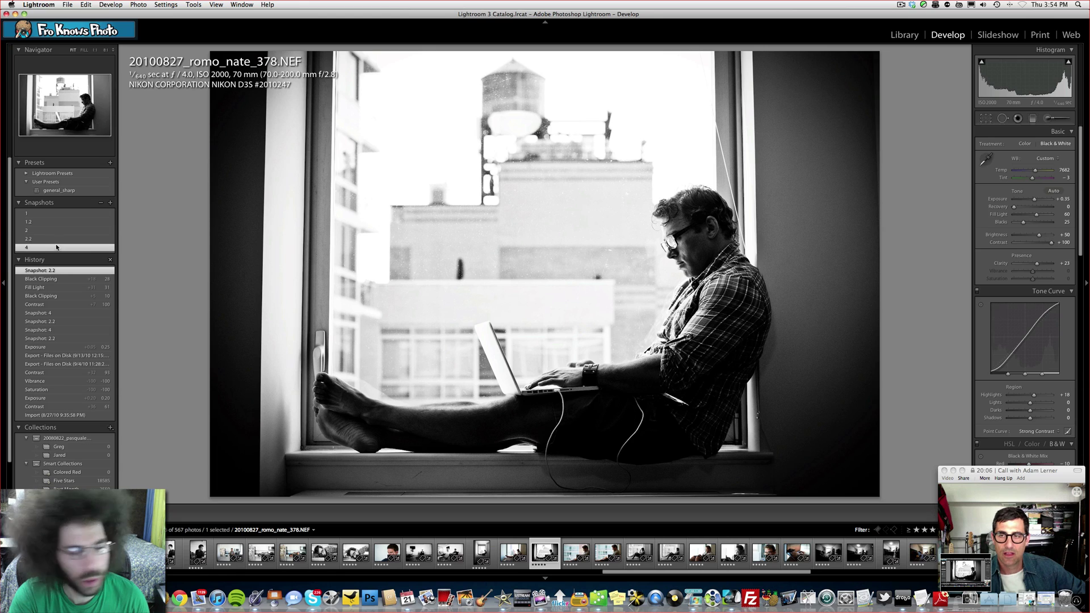
pyautogui.click(1040, 395)
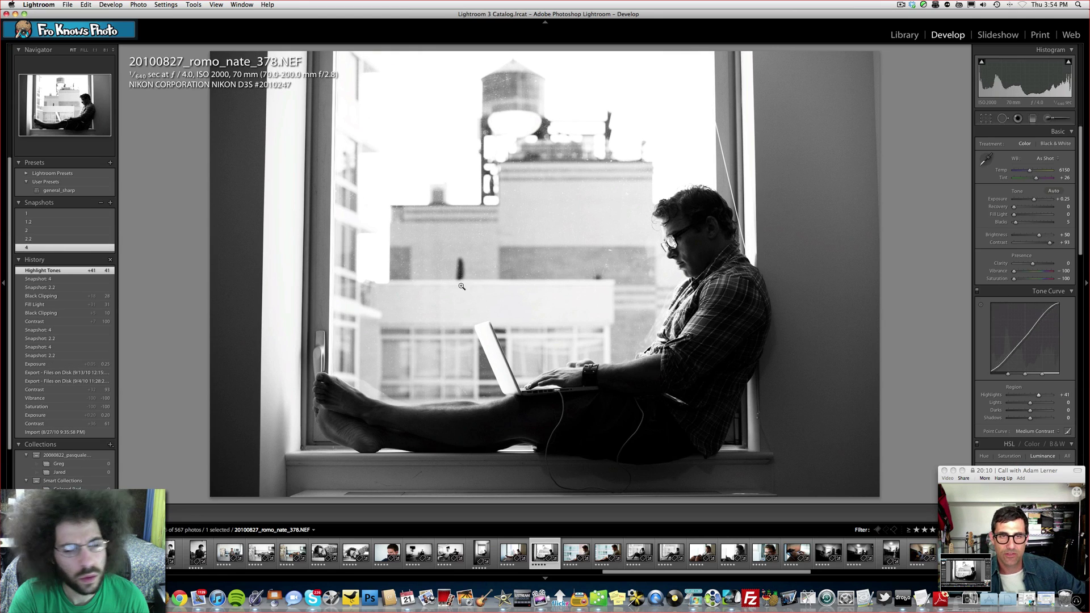
pyautogui.moveTo(1035, 200); pyautogui.dragTo(1037, 201)
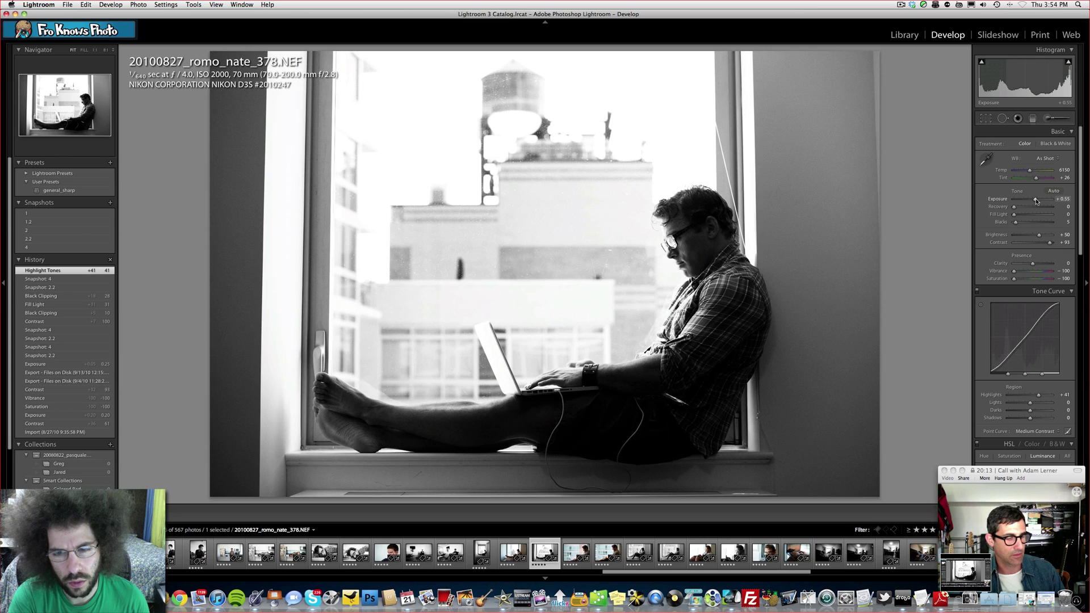
pyautogui.click(46, 247)
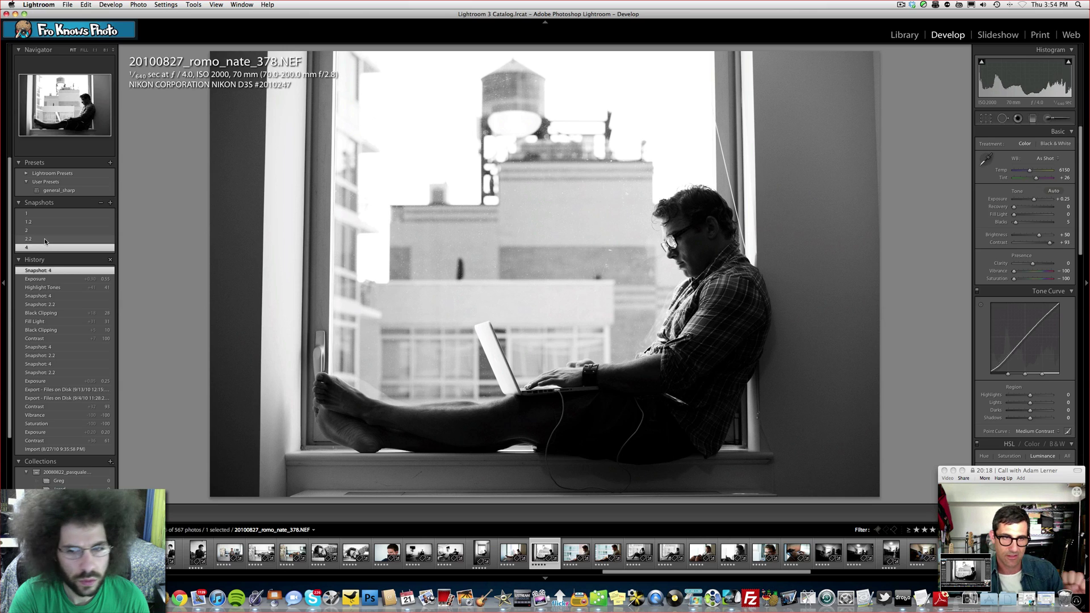
# - Review the black-and-white look in snapshot 2.2 against the color looks in snapshots 1.2 and 1
pyautogui.click(46, 240)
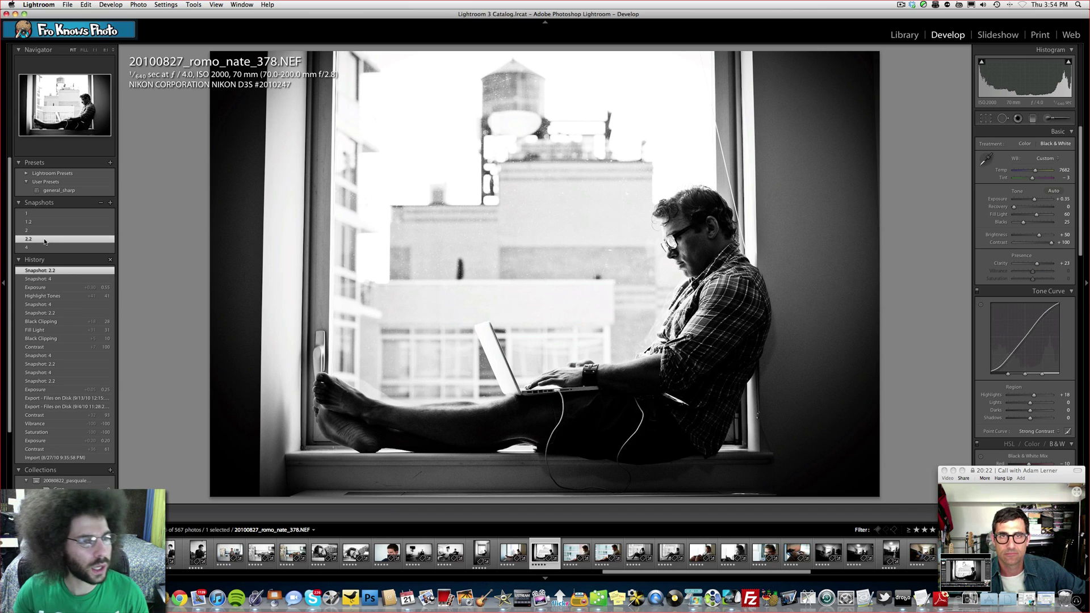
pyautogui.click(54, 222)
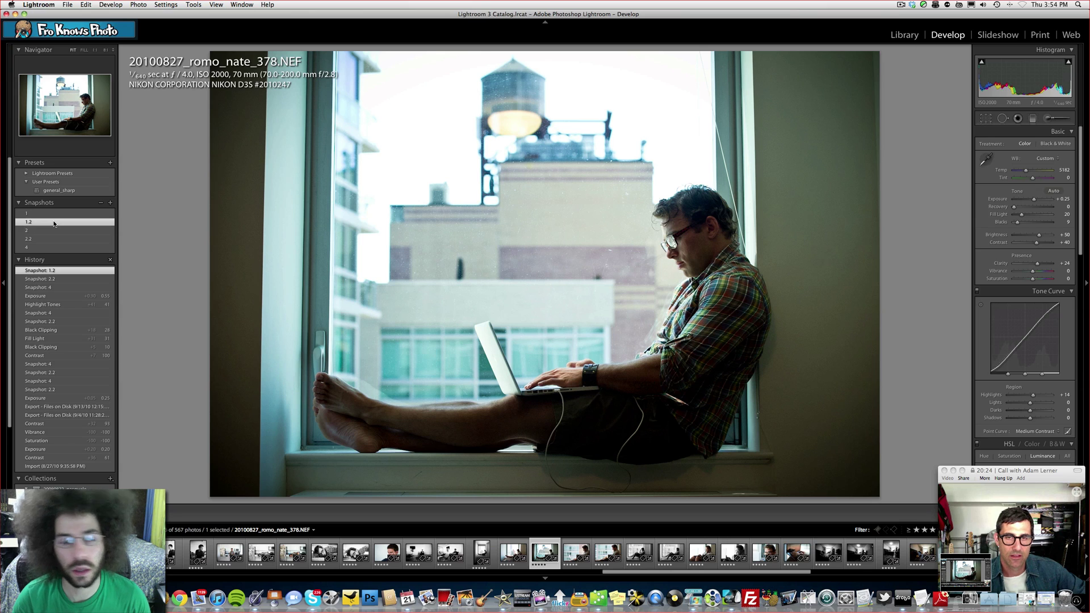
pyautogui.click(52, 215)
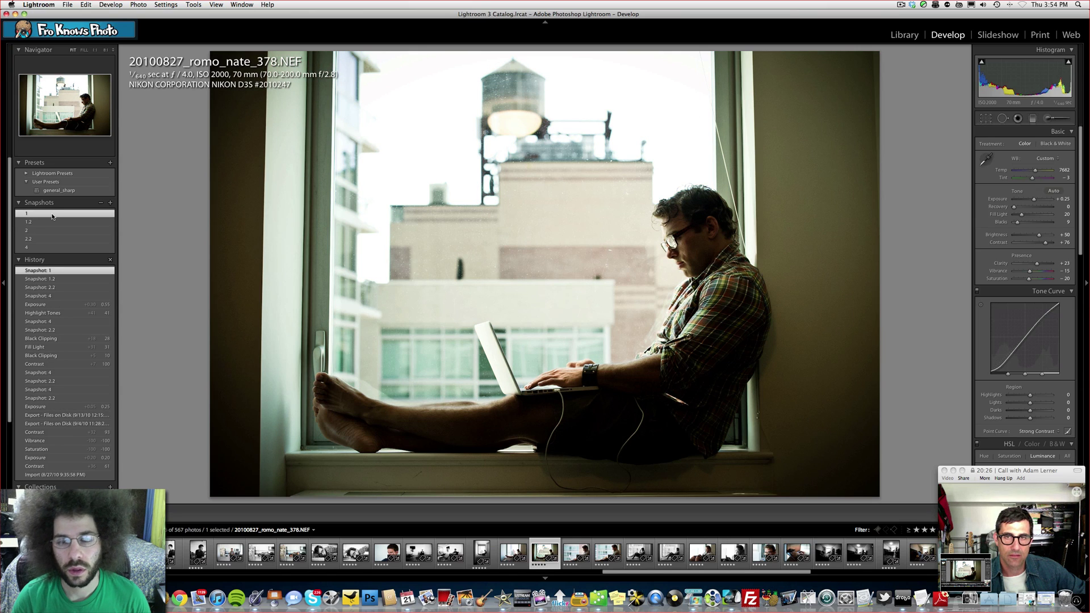